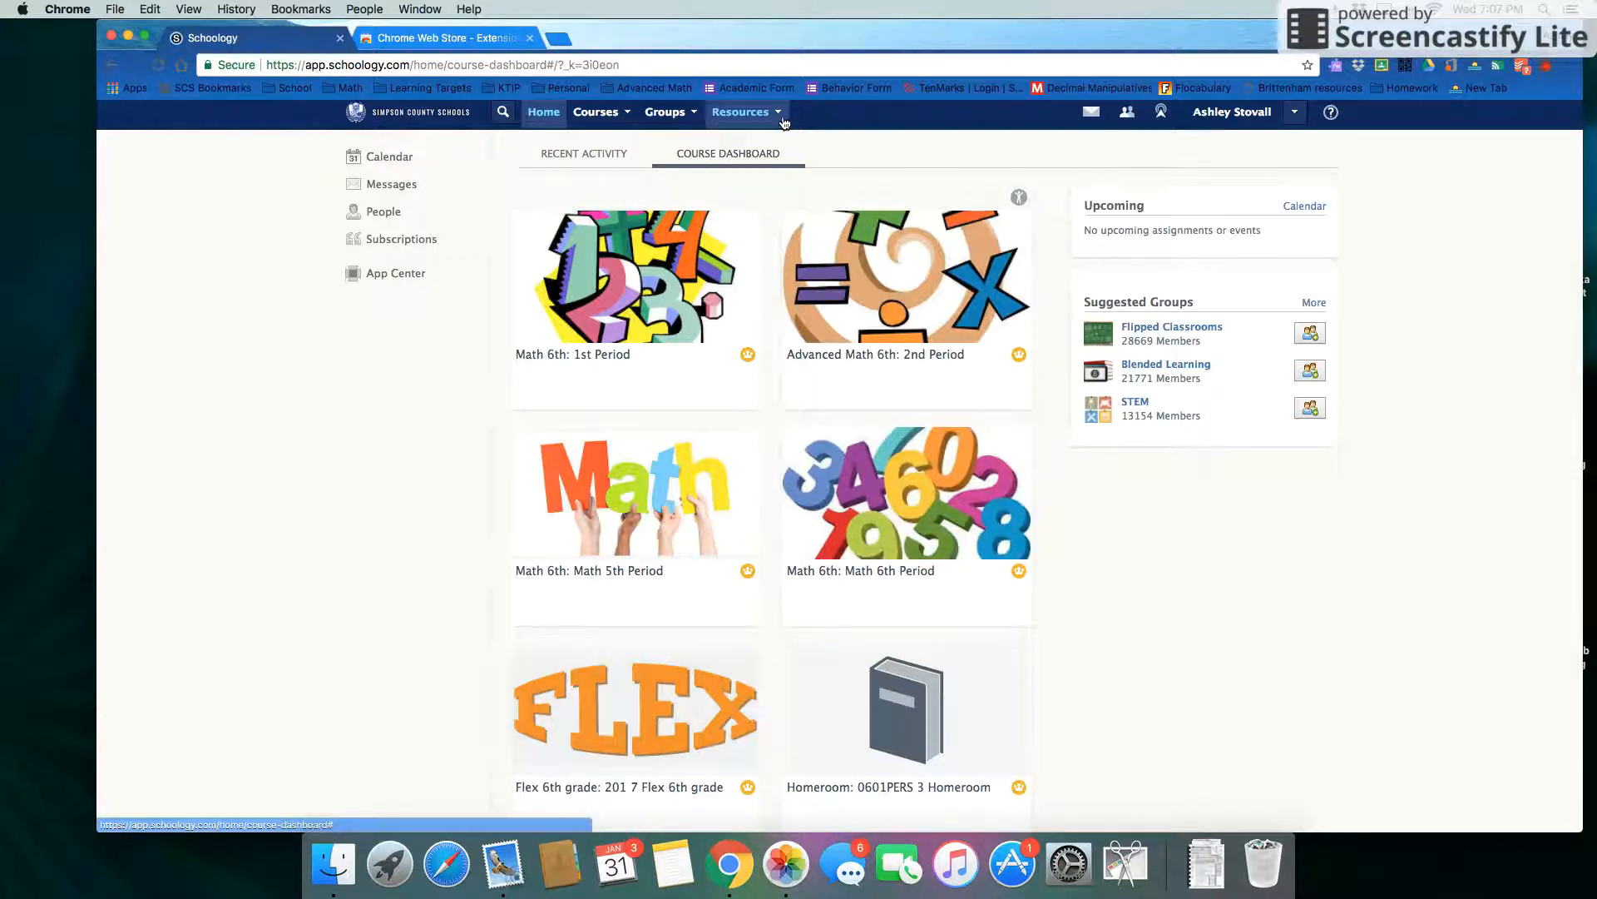
Open the personal resources and start adding a new assessment to the home collection.
left_click(783, 121)
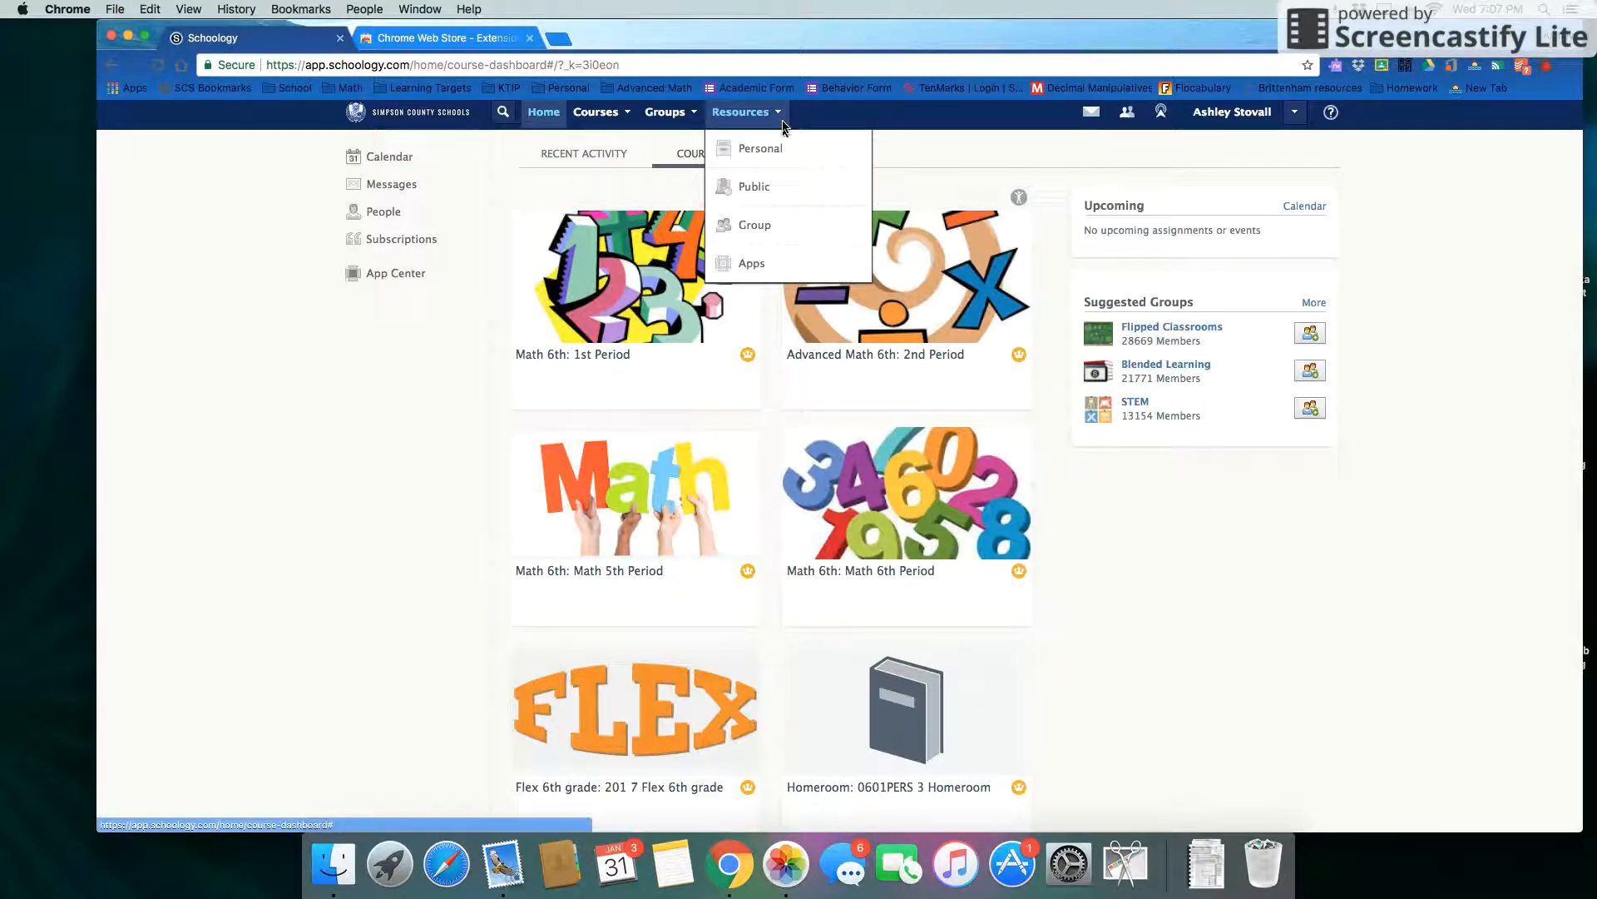
left_click(769, 158)
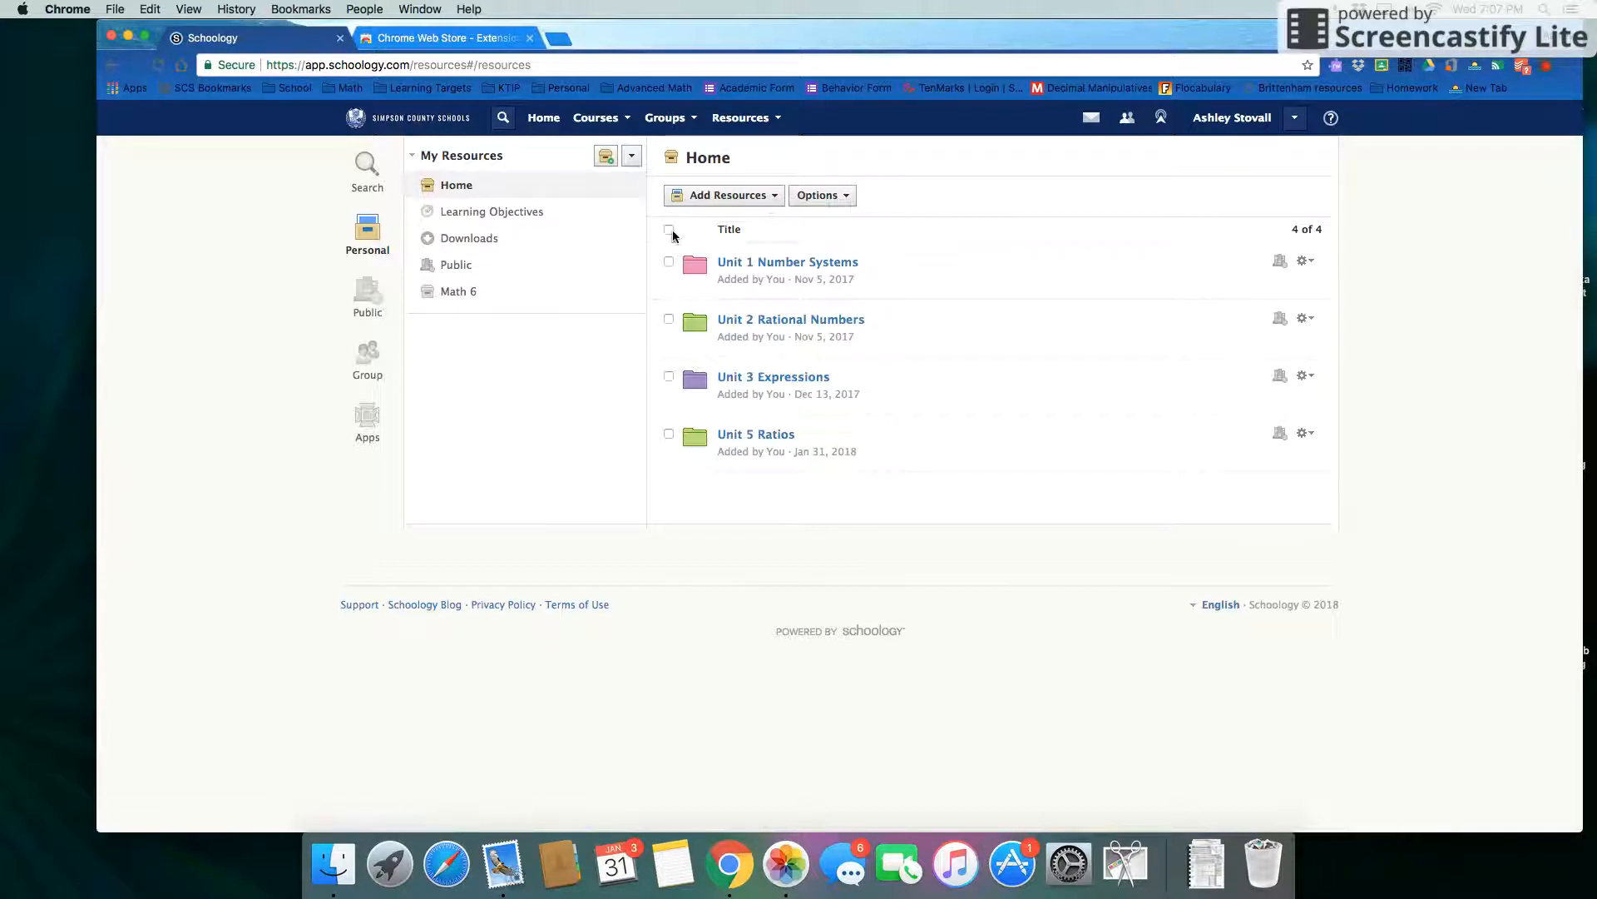
left_click(751, 200)
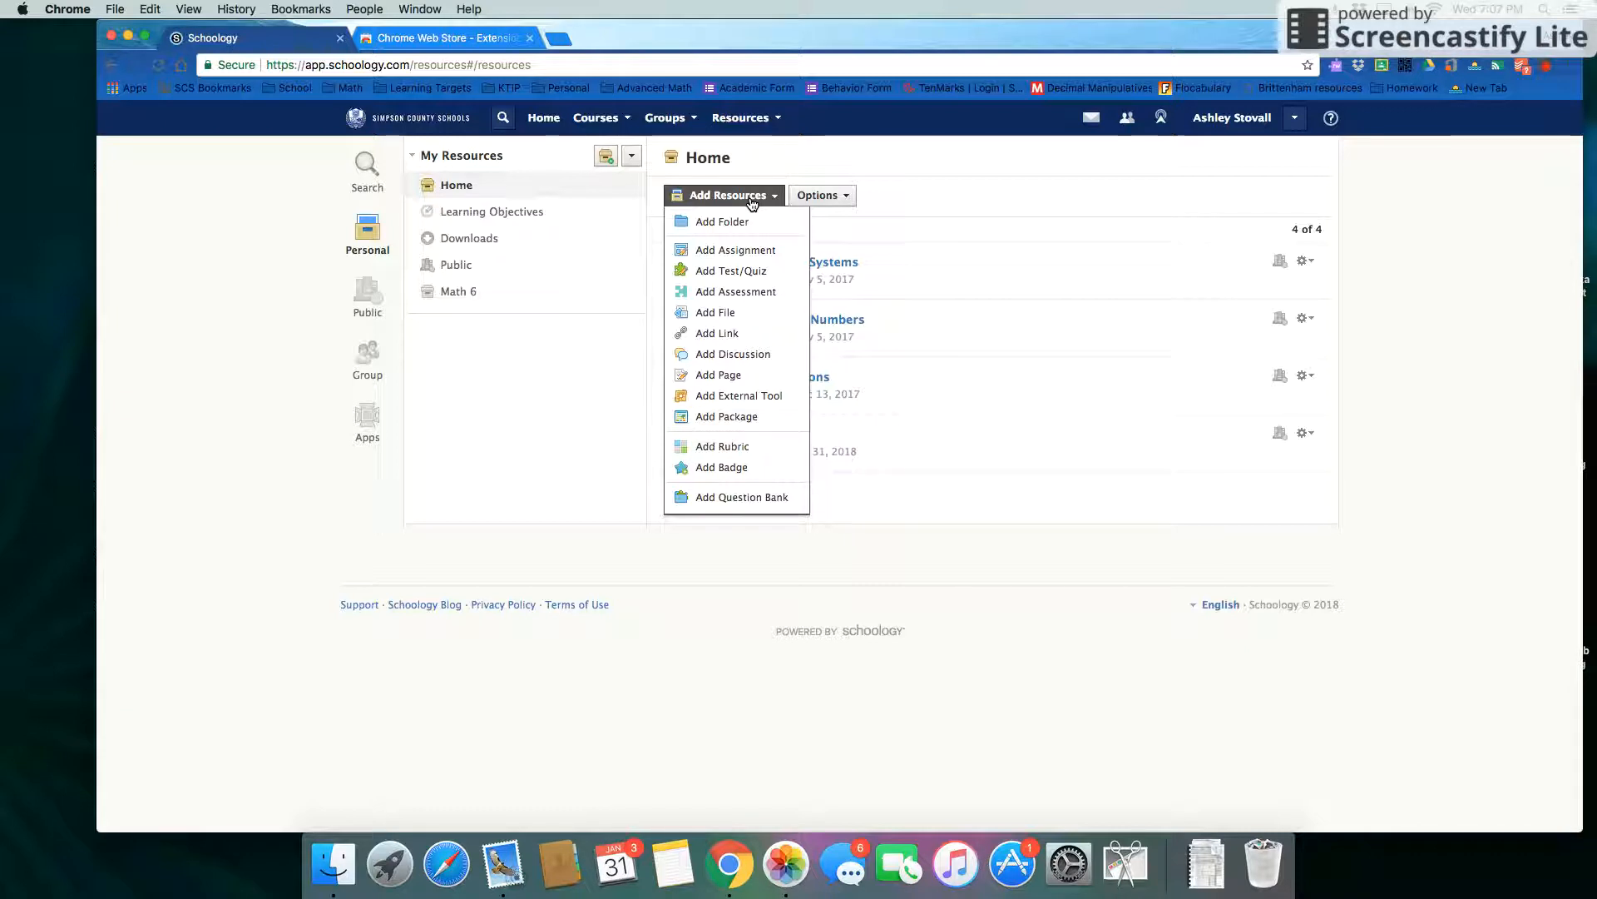
left_click(727, 292)
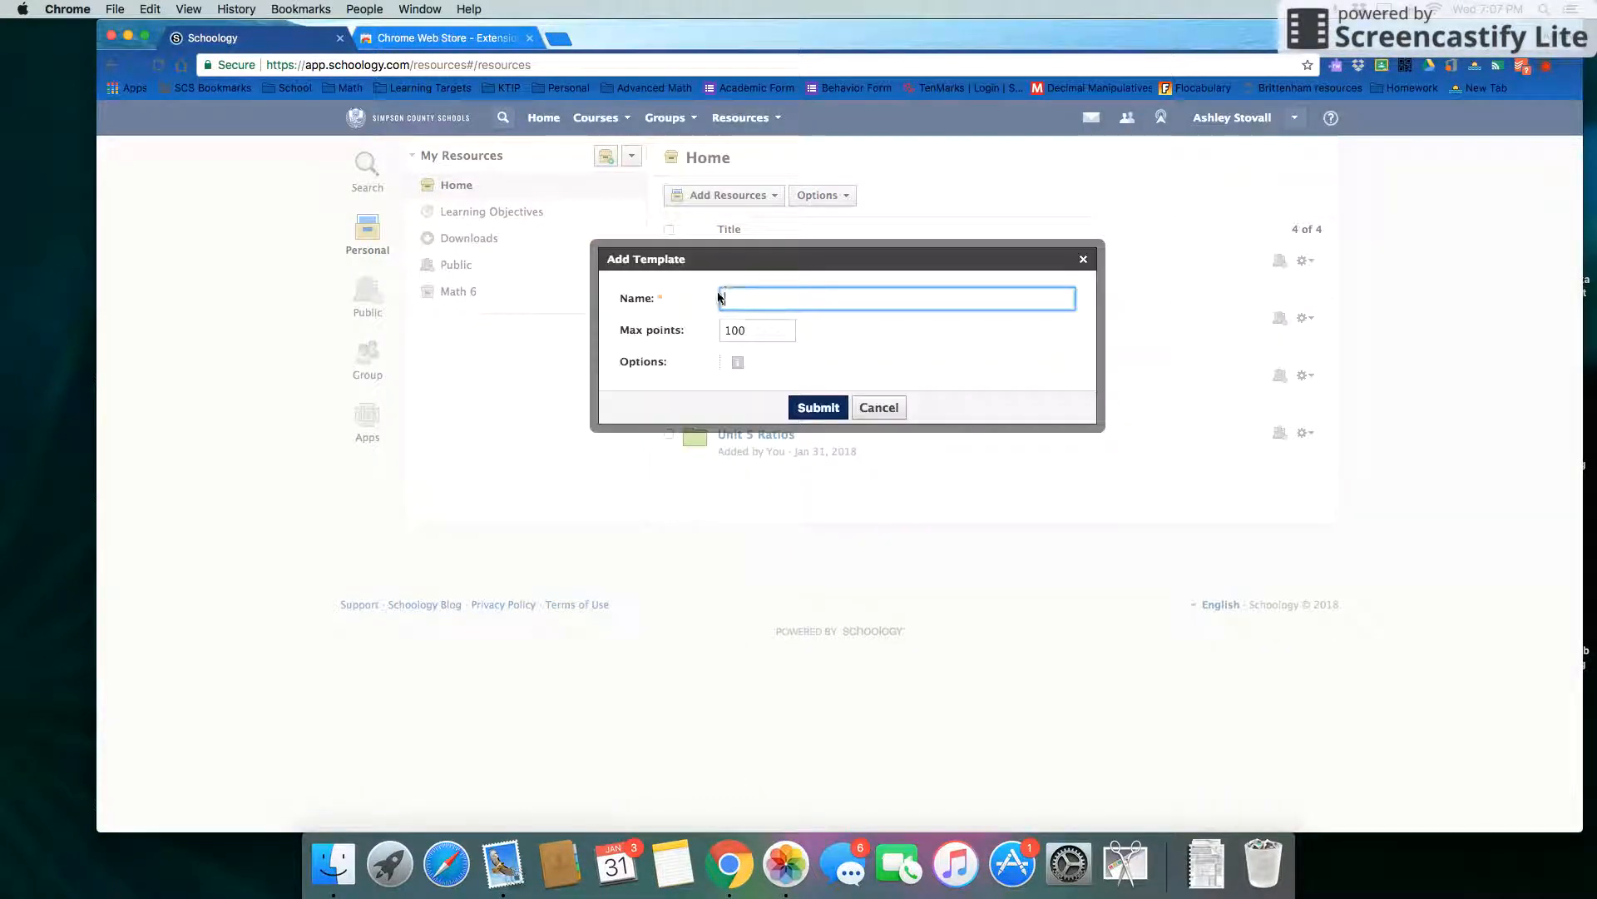
Create the assessment with the name Unit 20, level 6 and subject Math.
type("Un")
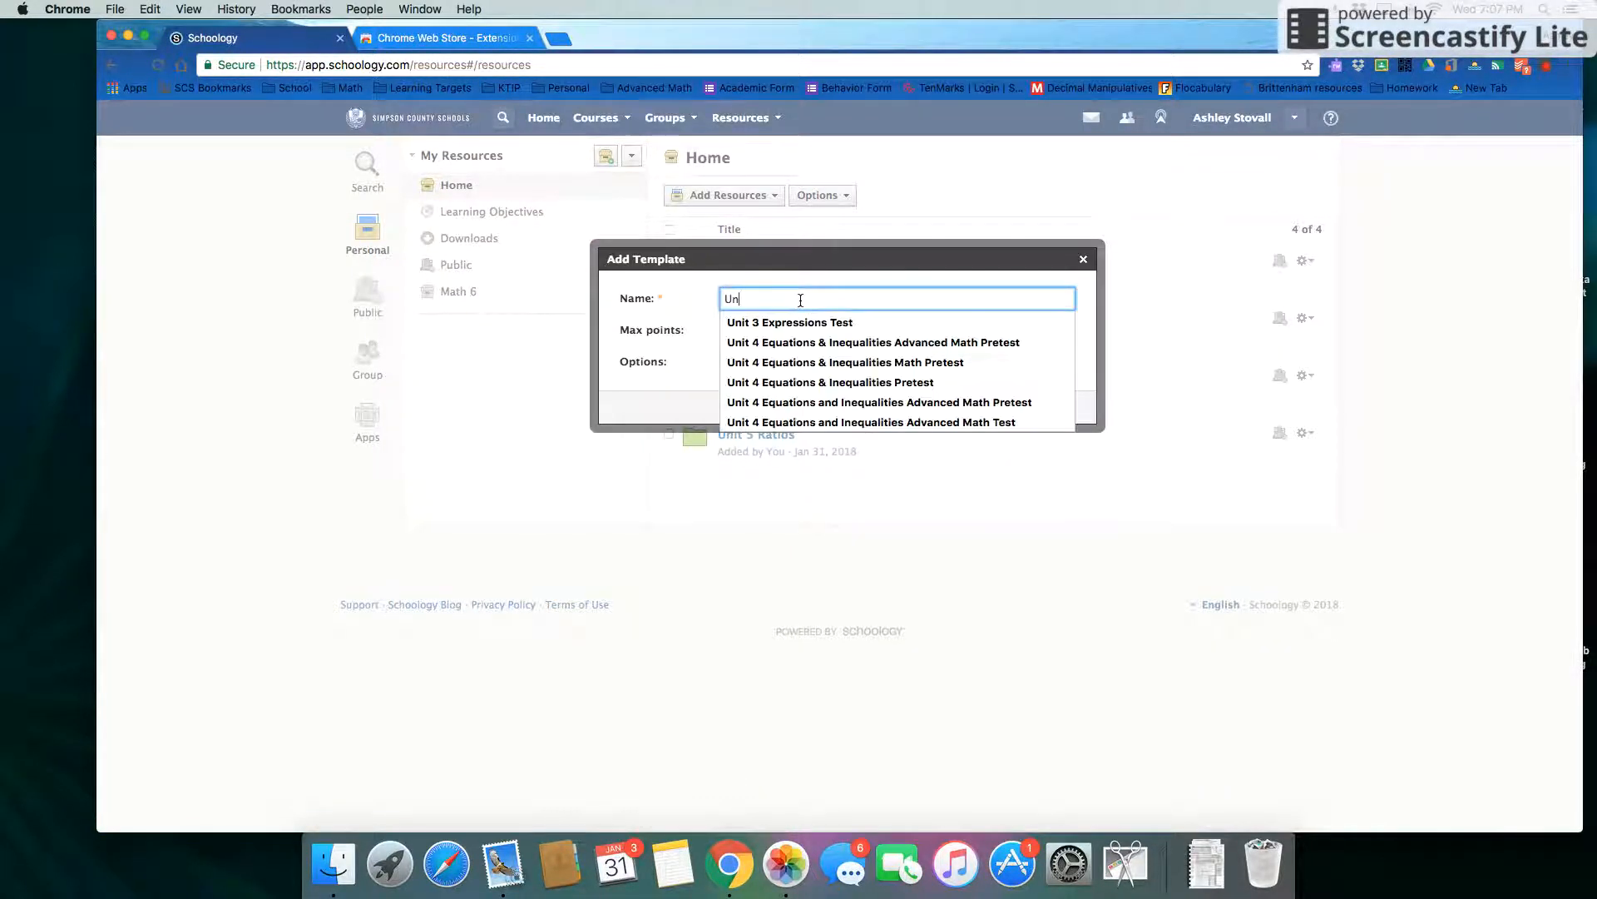
type("it 20")
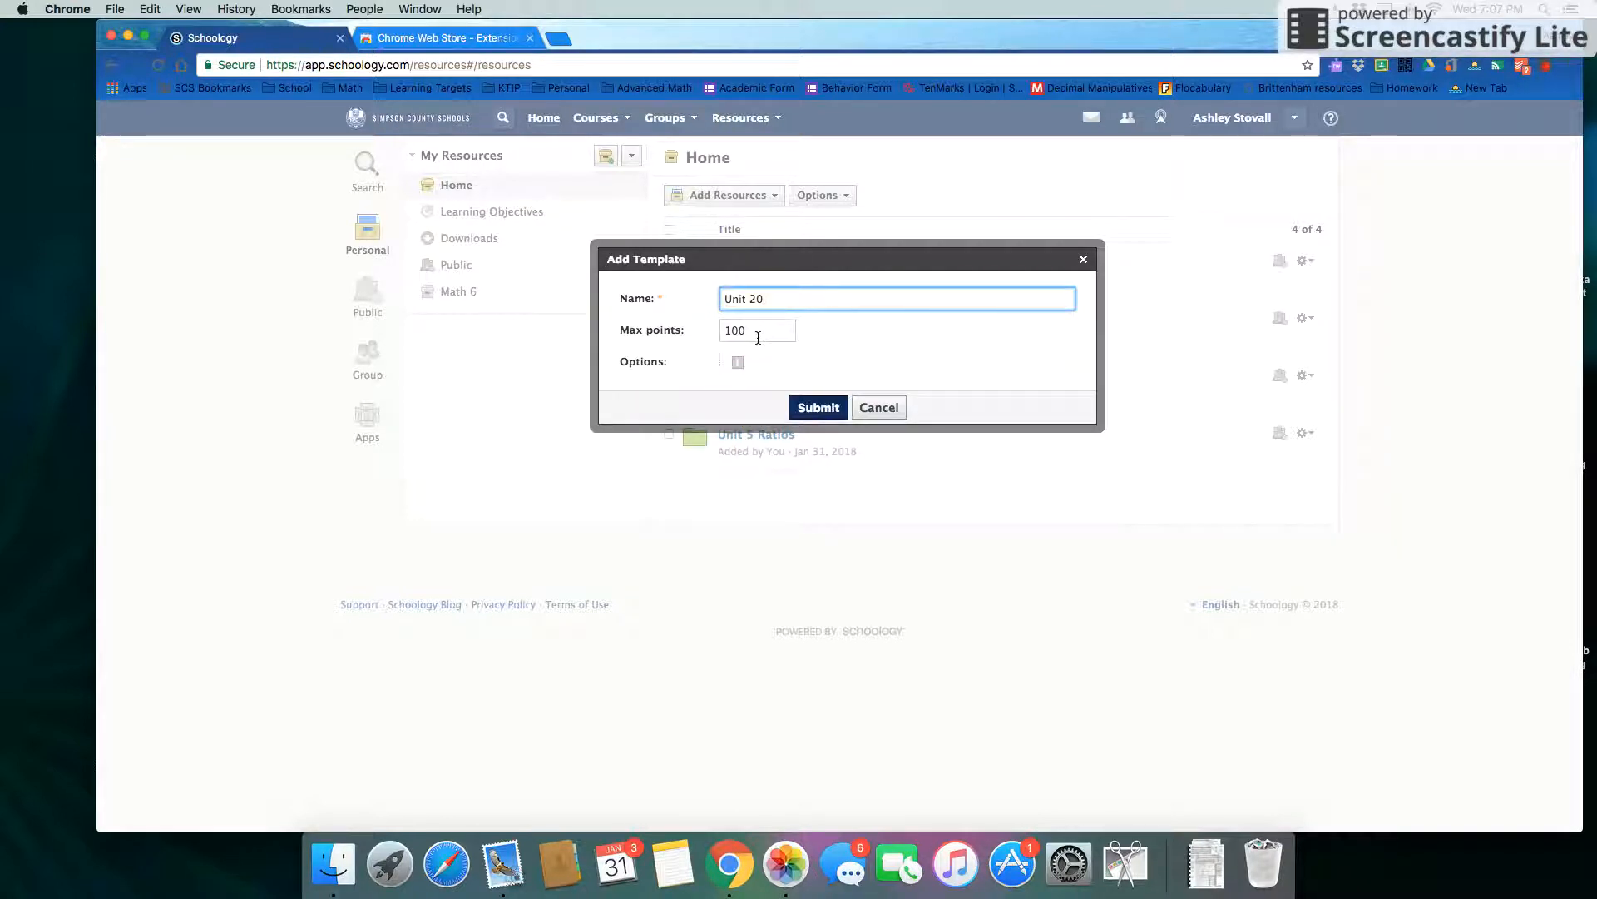
left_click(737, 364)
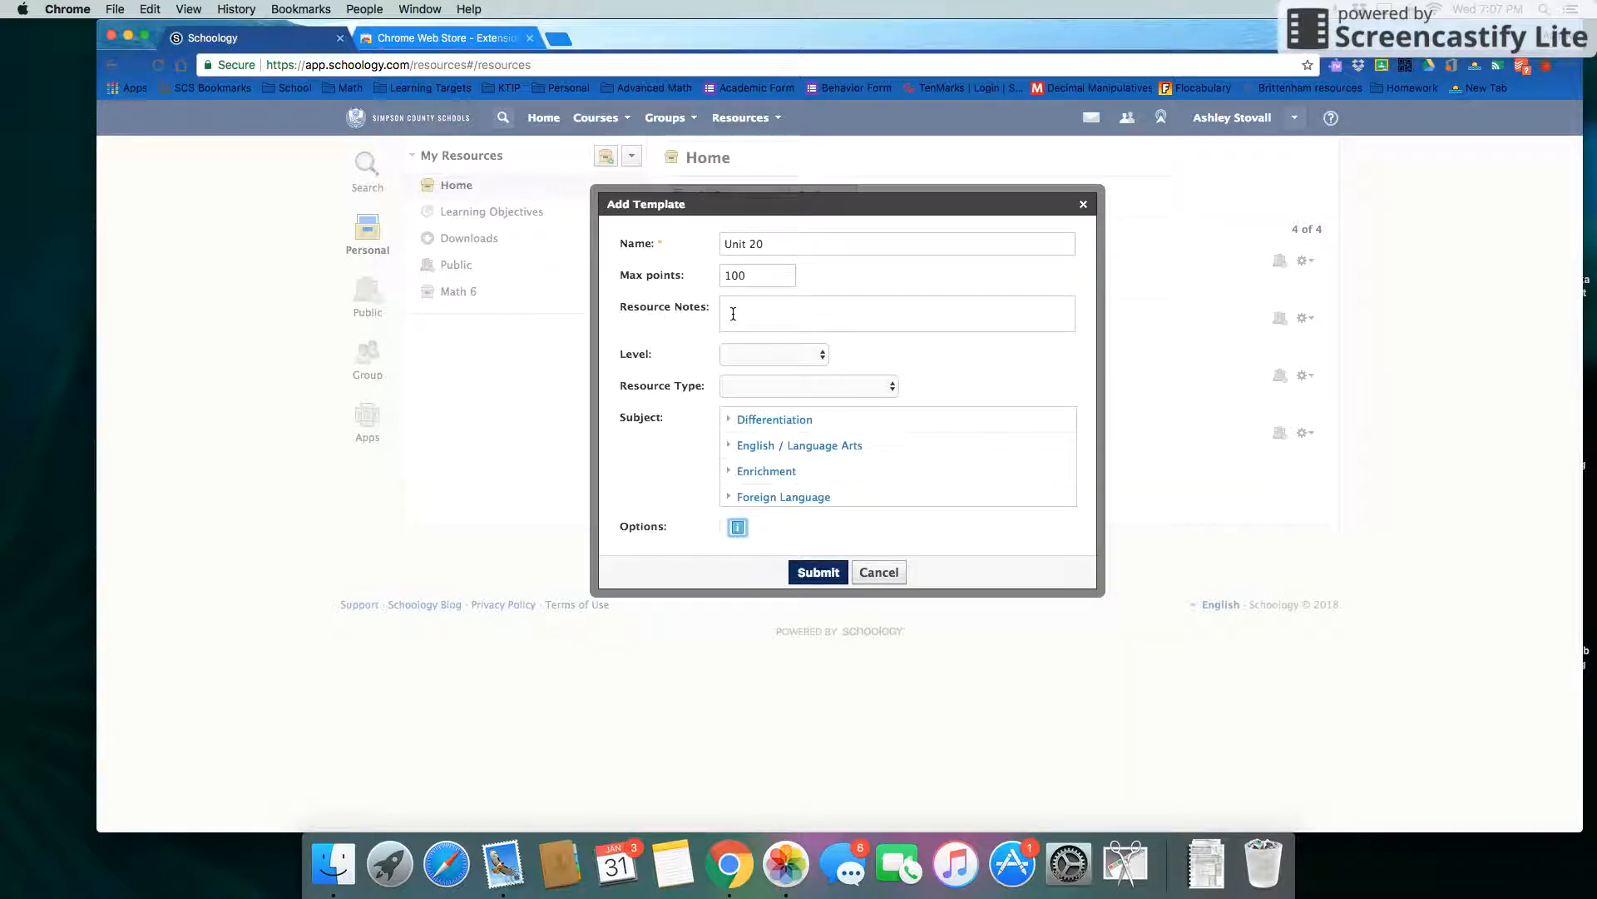
left_click(816, 356)
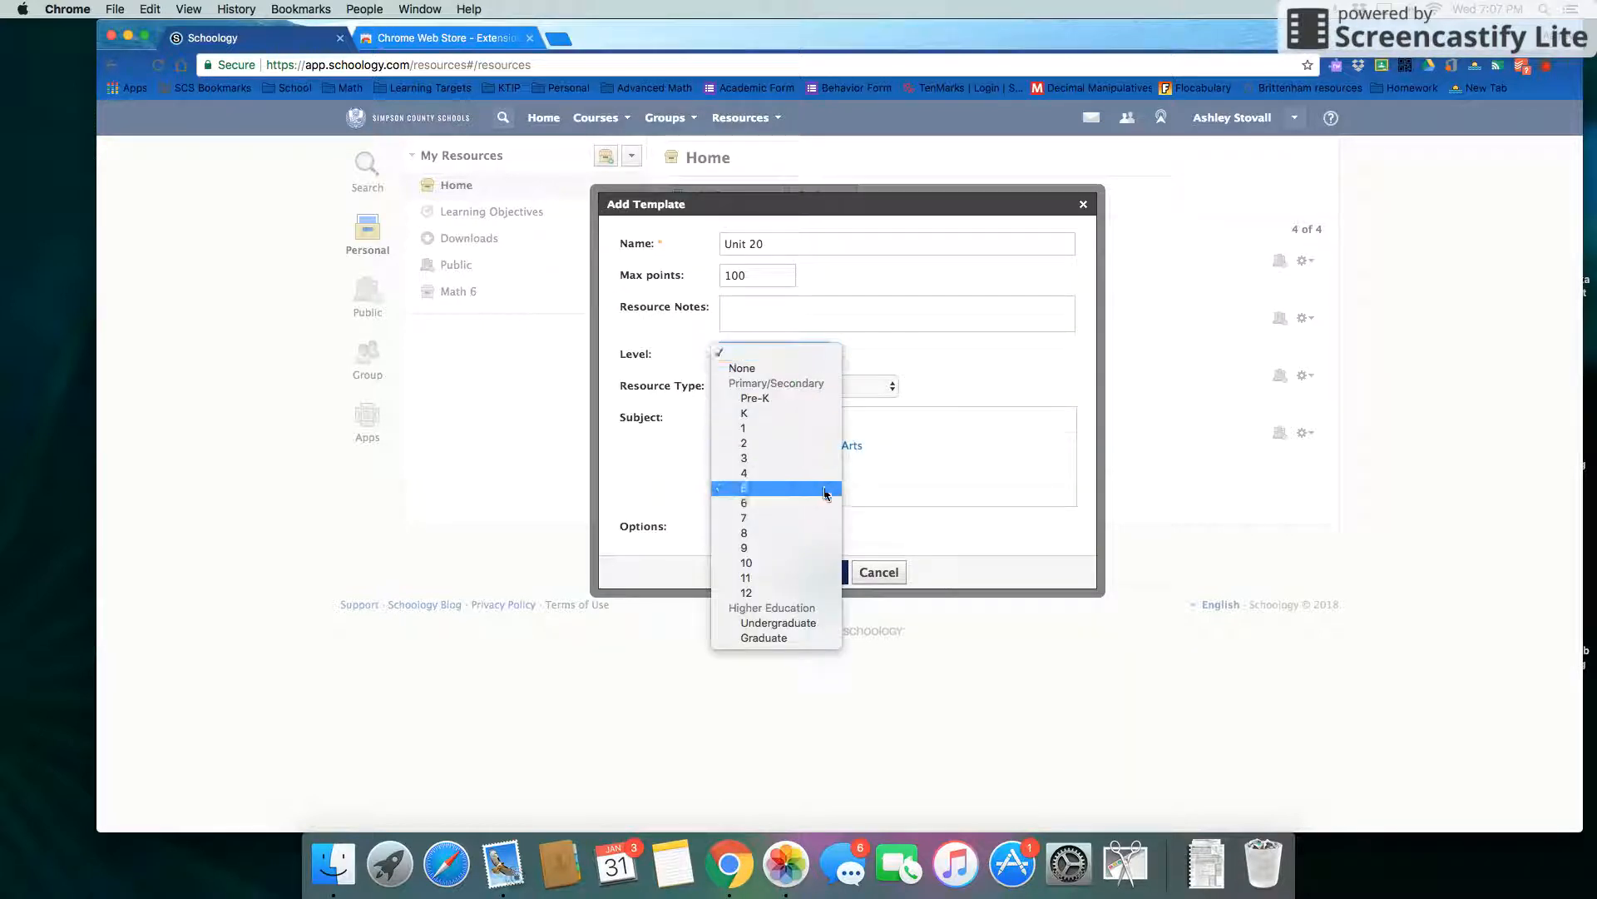
left_click(772, 503)
scroll(767, 452, "down", 3)
left_click(757, 436)
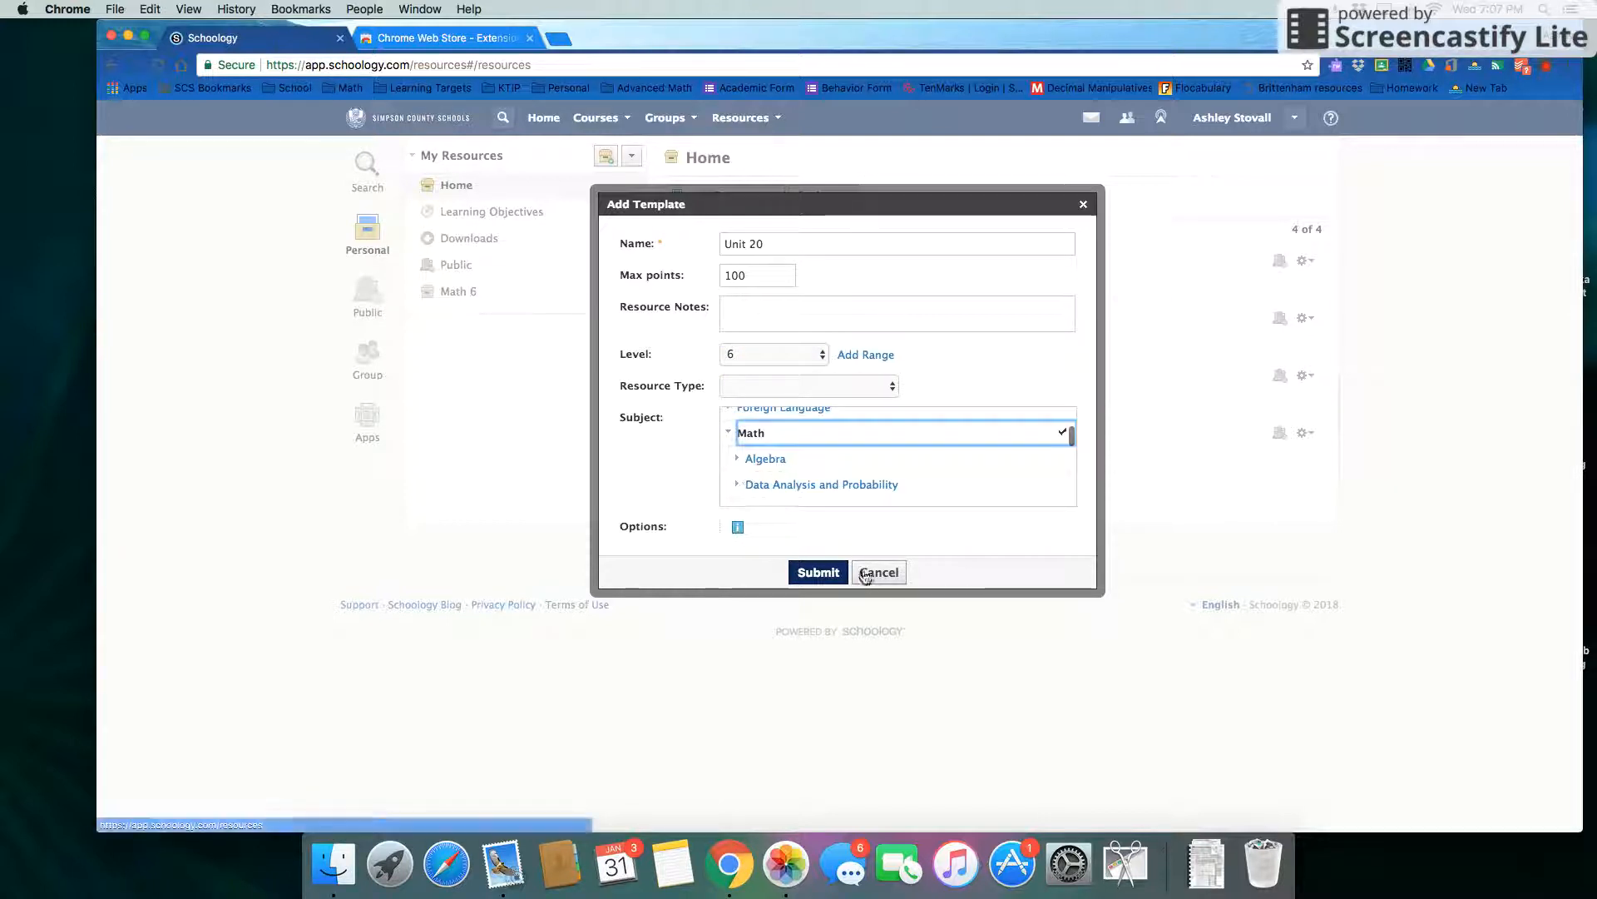
left_click(809, 573)
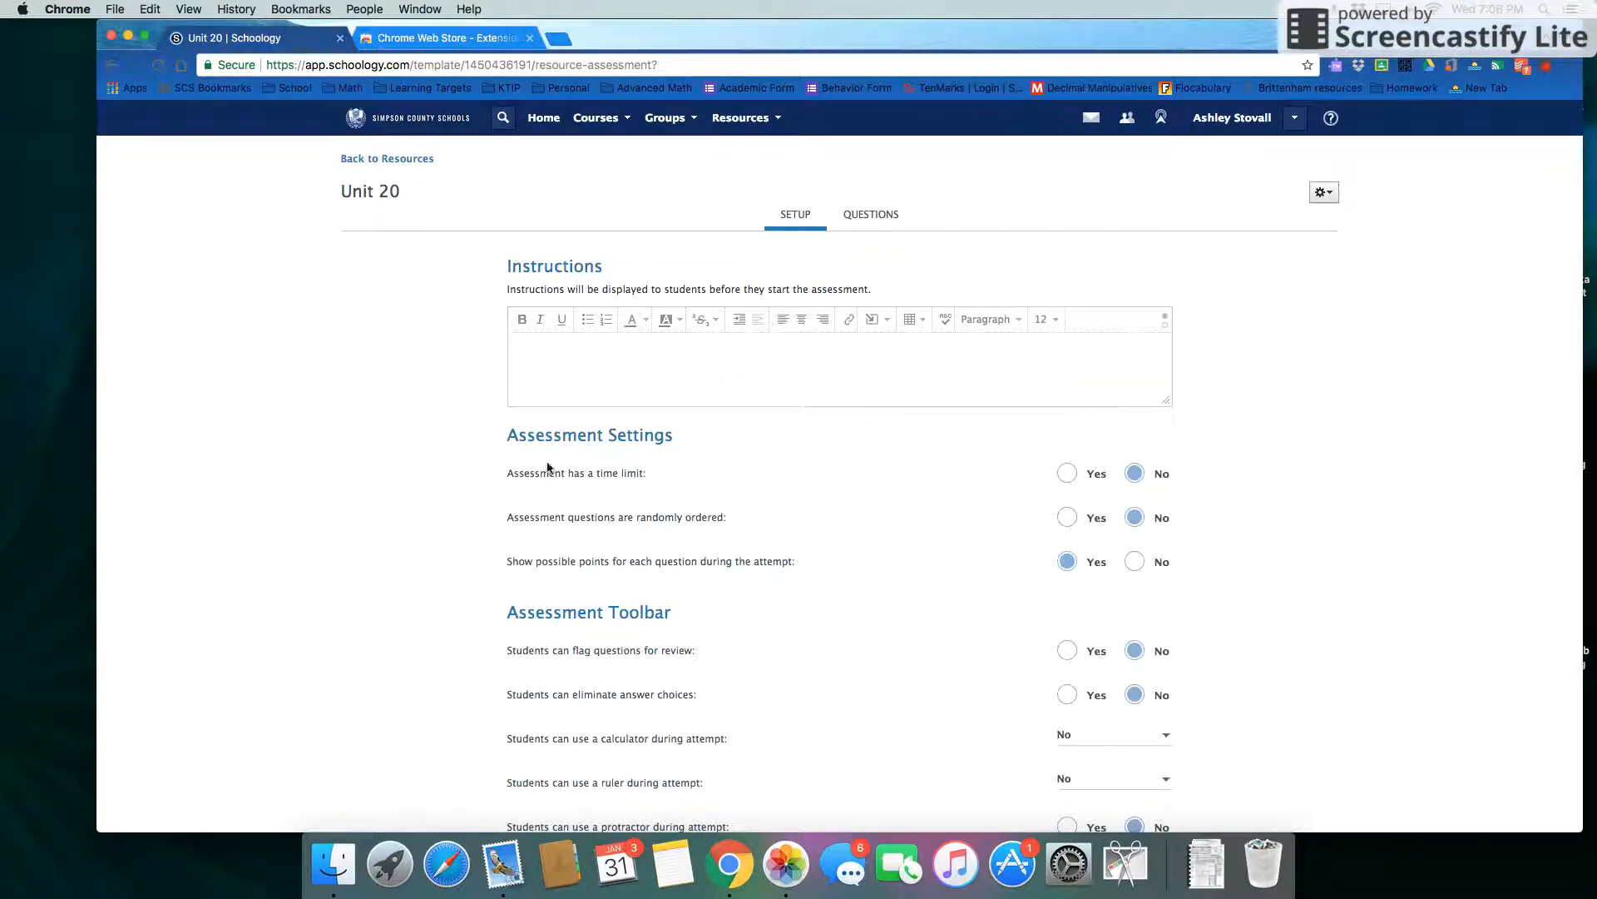
Enter the student instructions "Answer every question carefully. You may use a calculator.".
left_click(559, 357)
type("Answer every question carefully. You may use a calculator.")
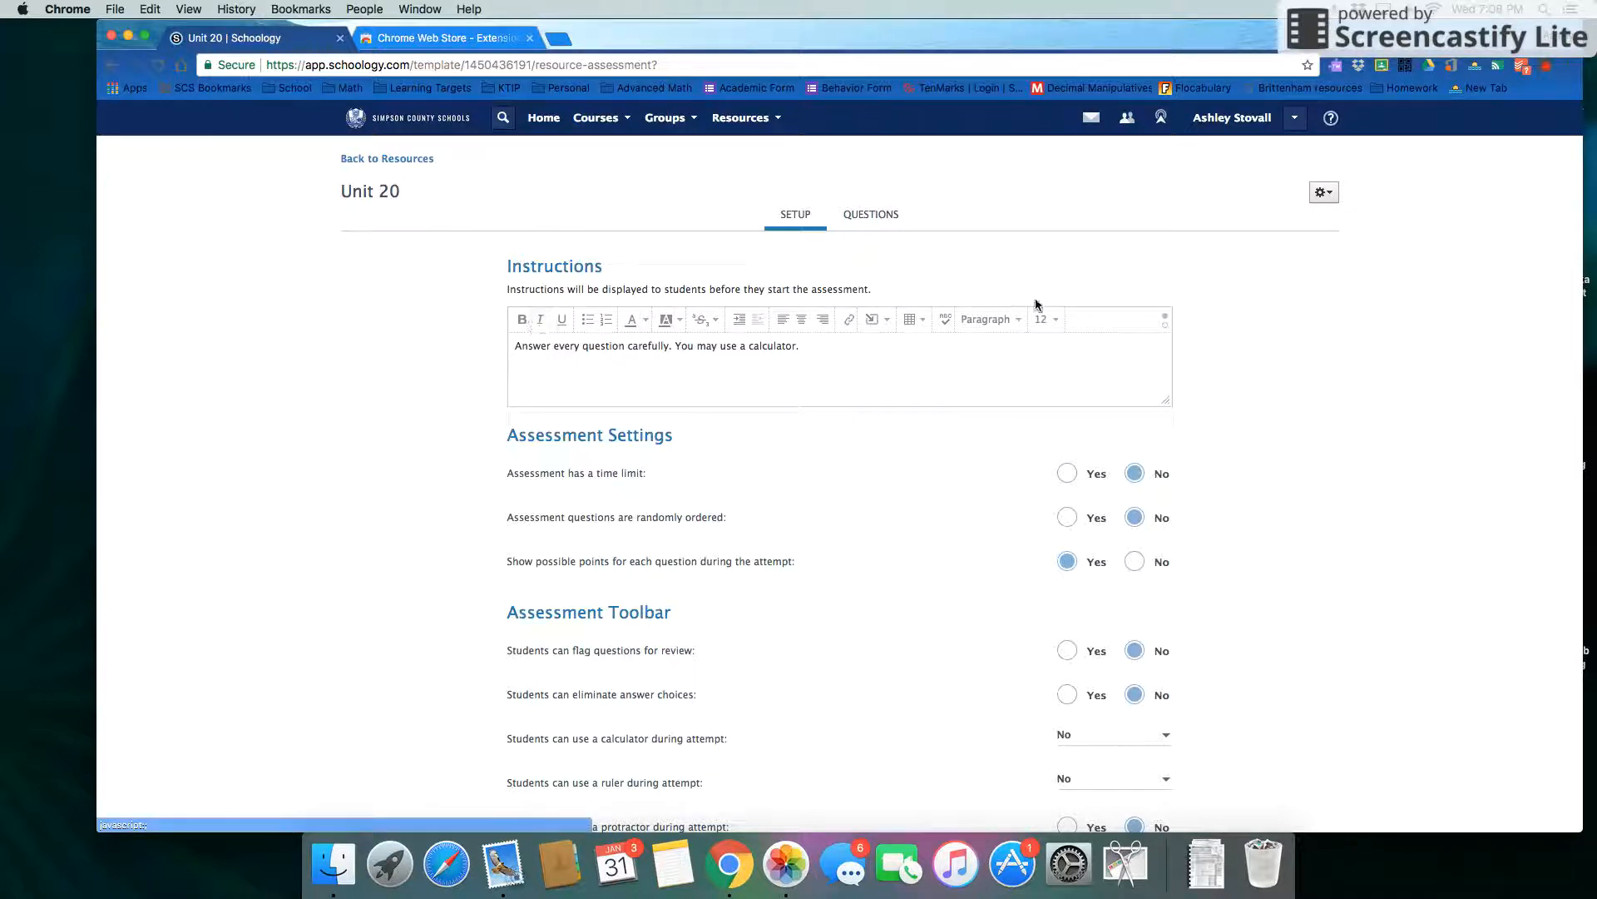
scroll(632, 437, "down", 2)
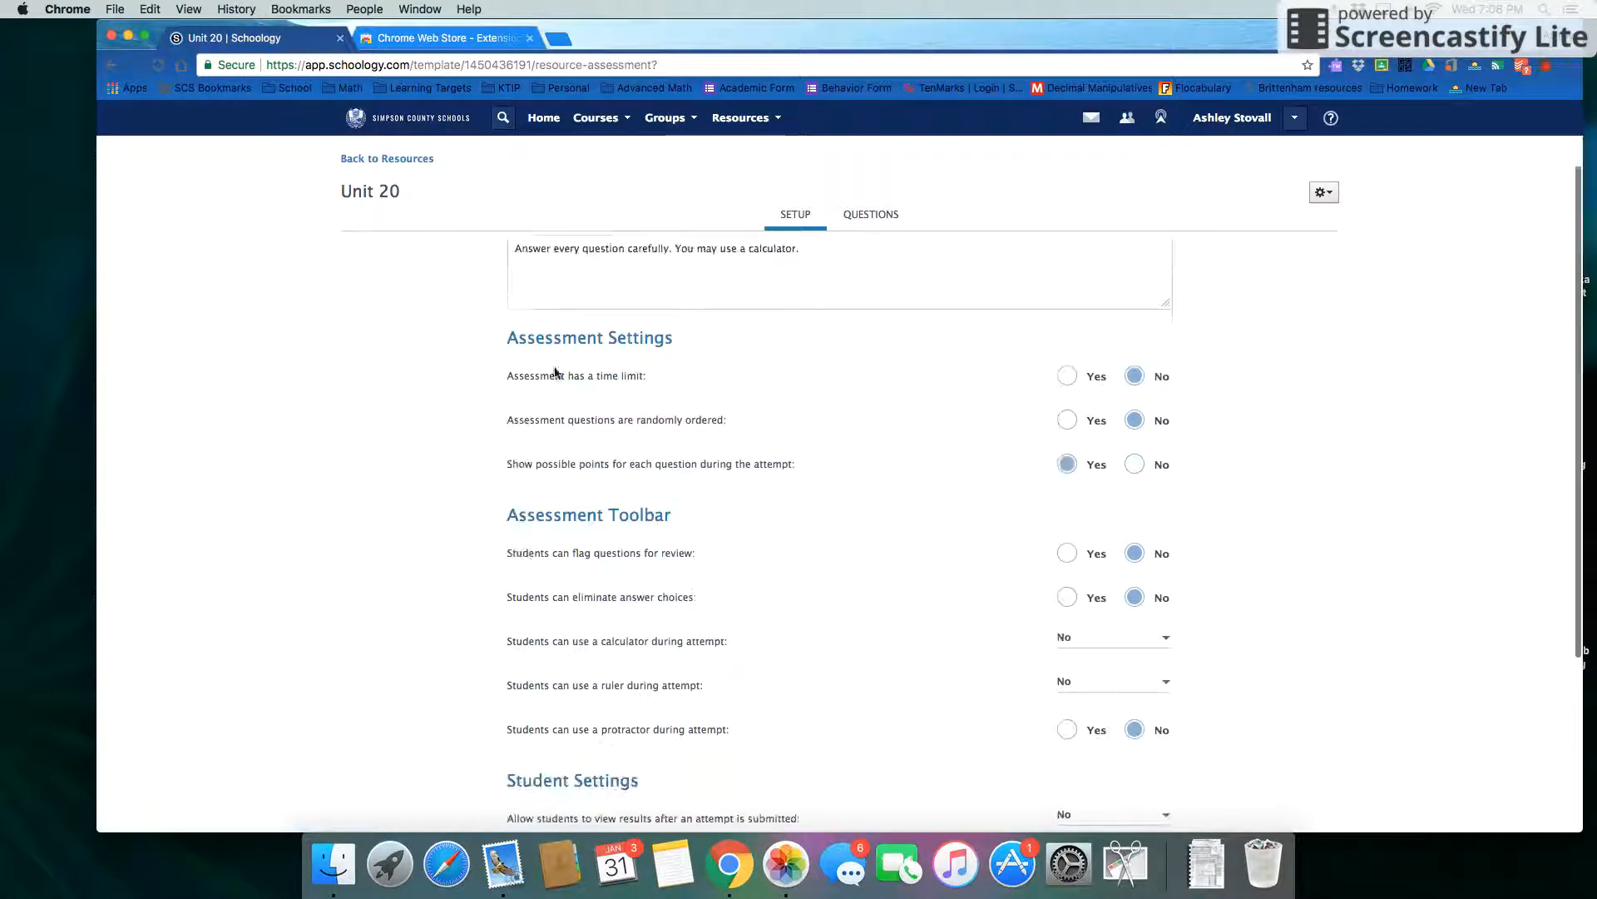
left_click(1067, 377)
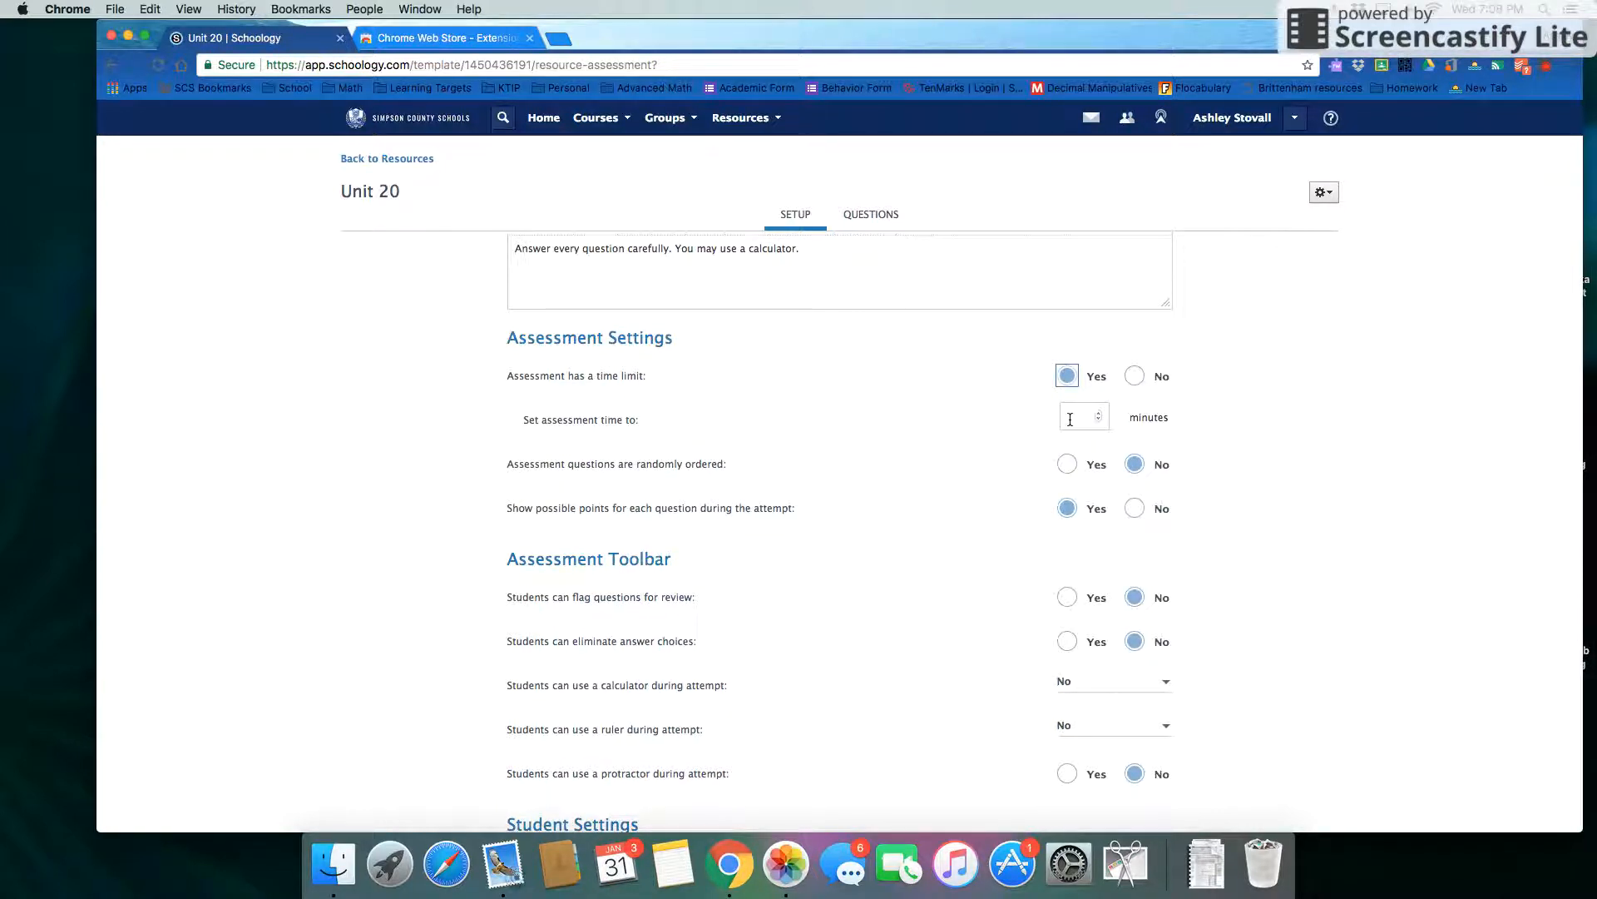
left_click(1134, 376)
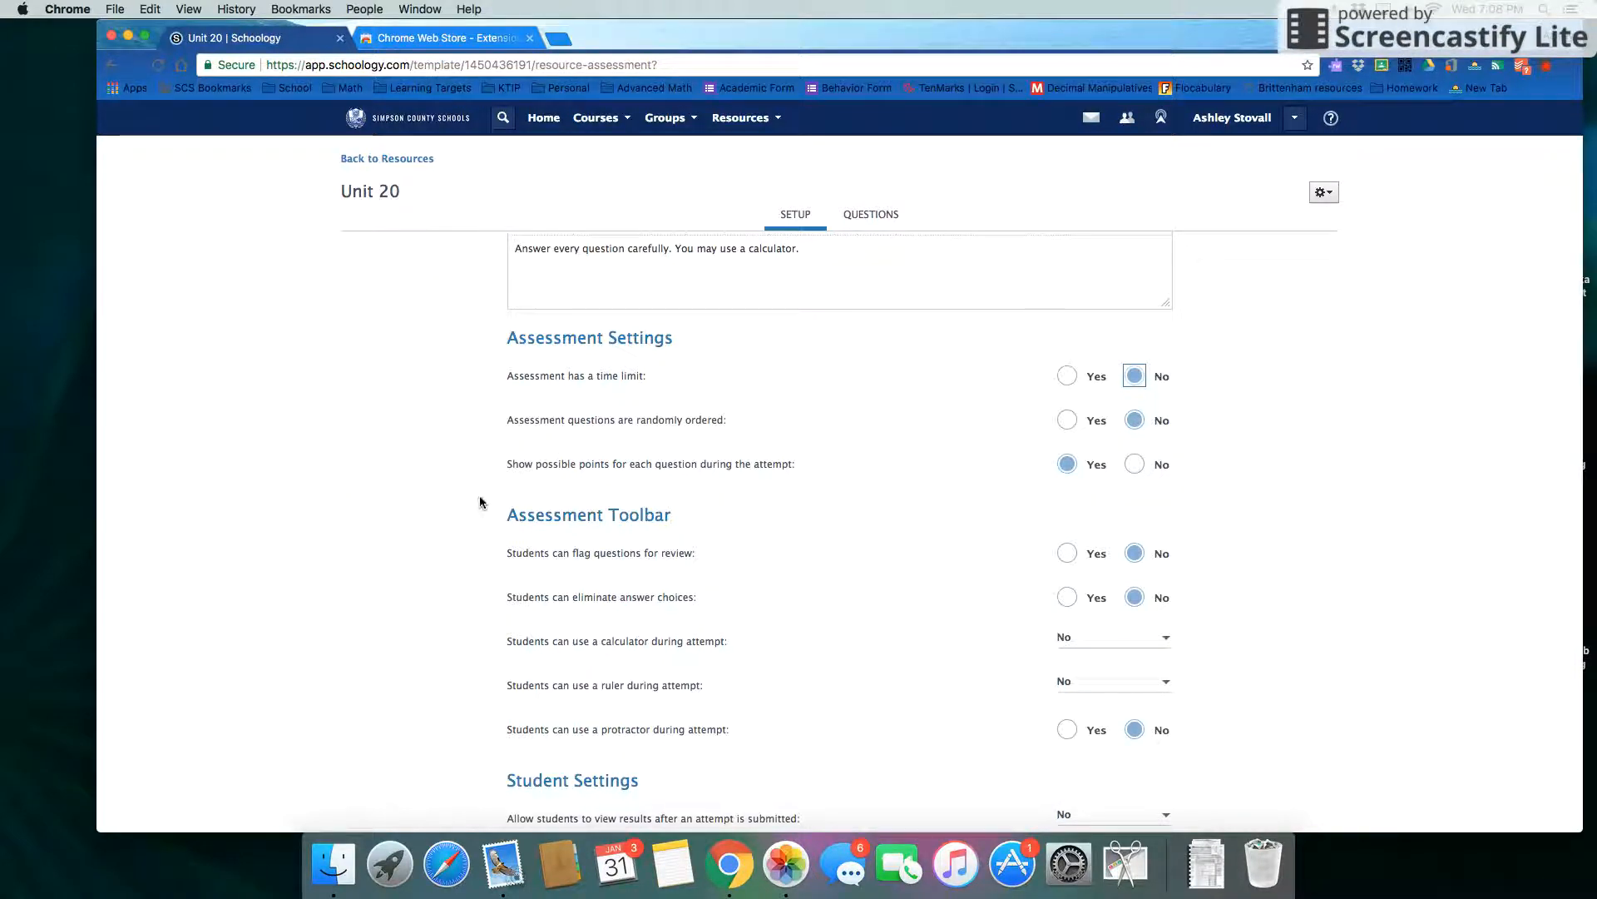
scroll(566, 509, "down", 2)
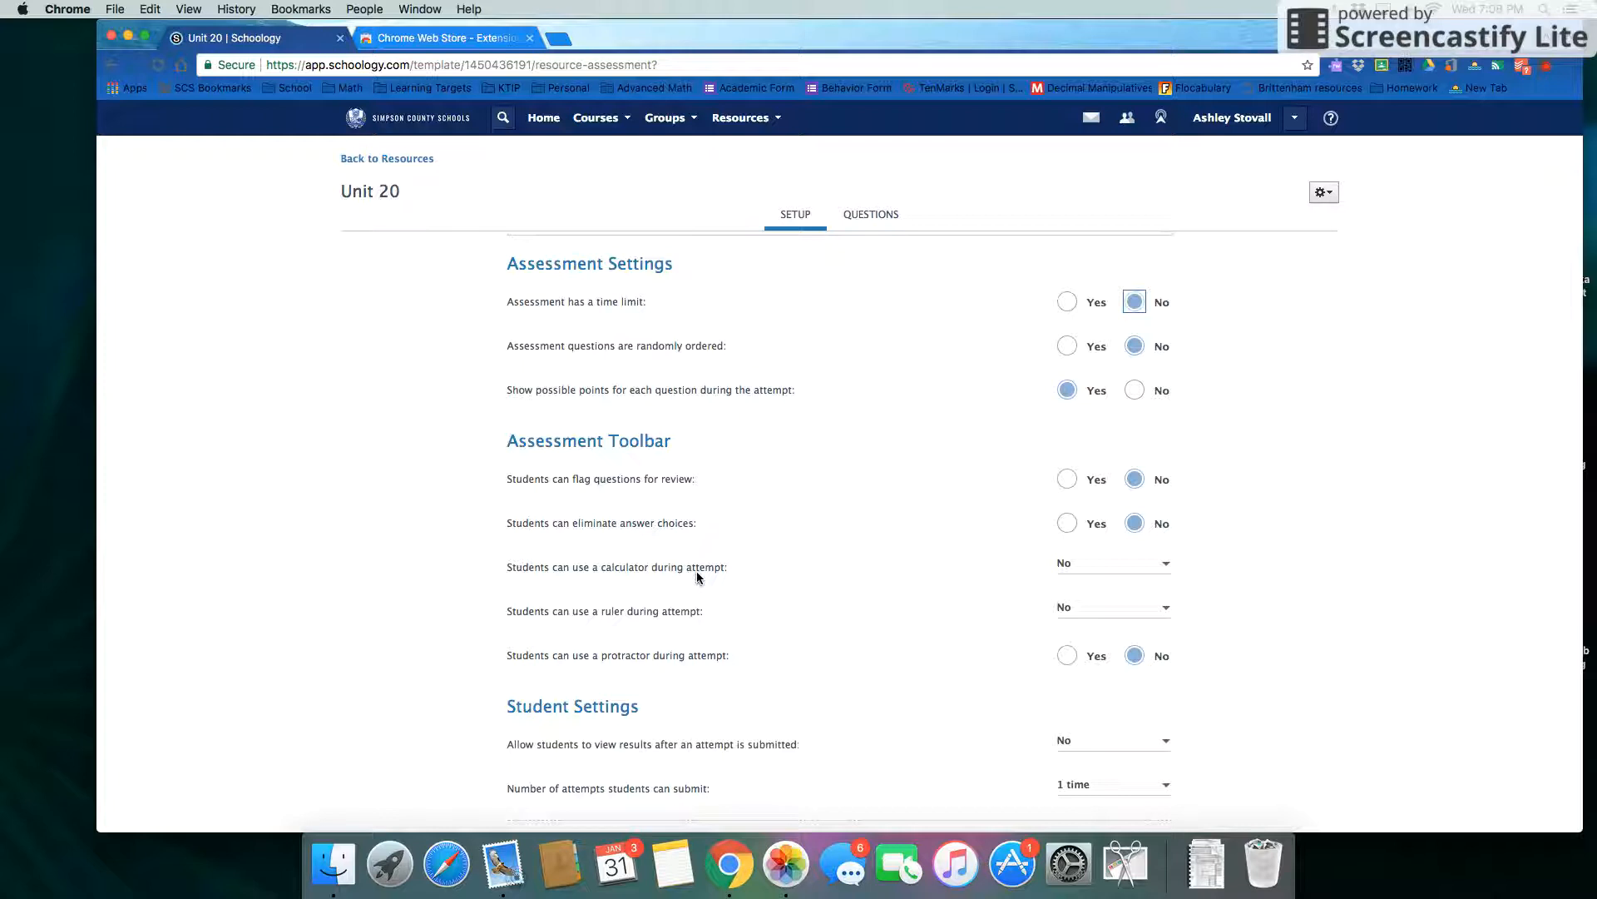
left_click(1173, 566)
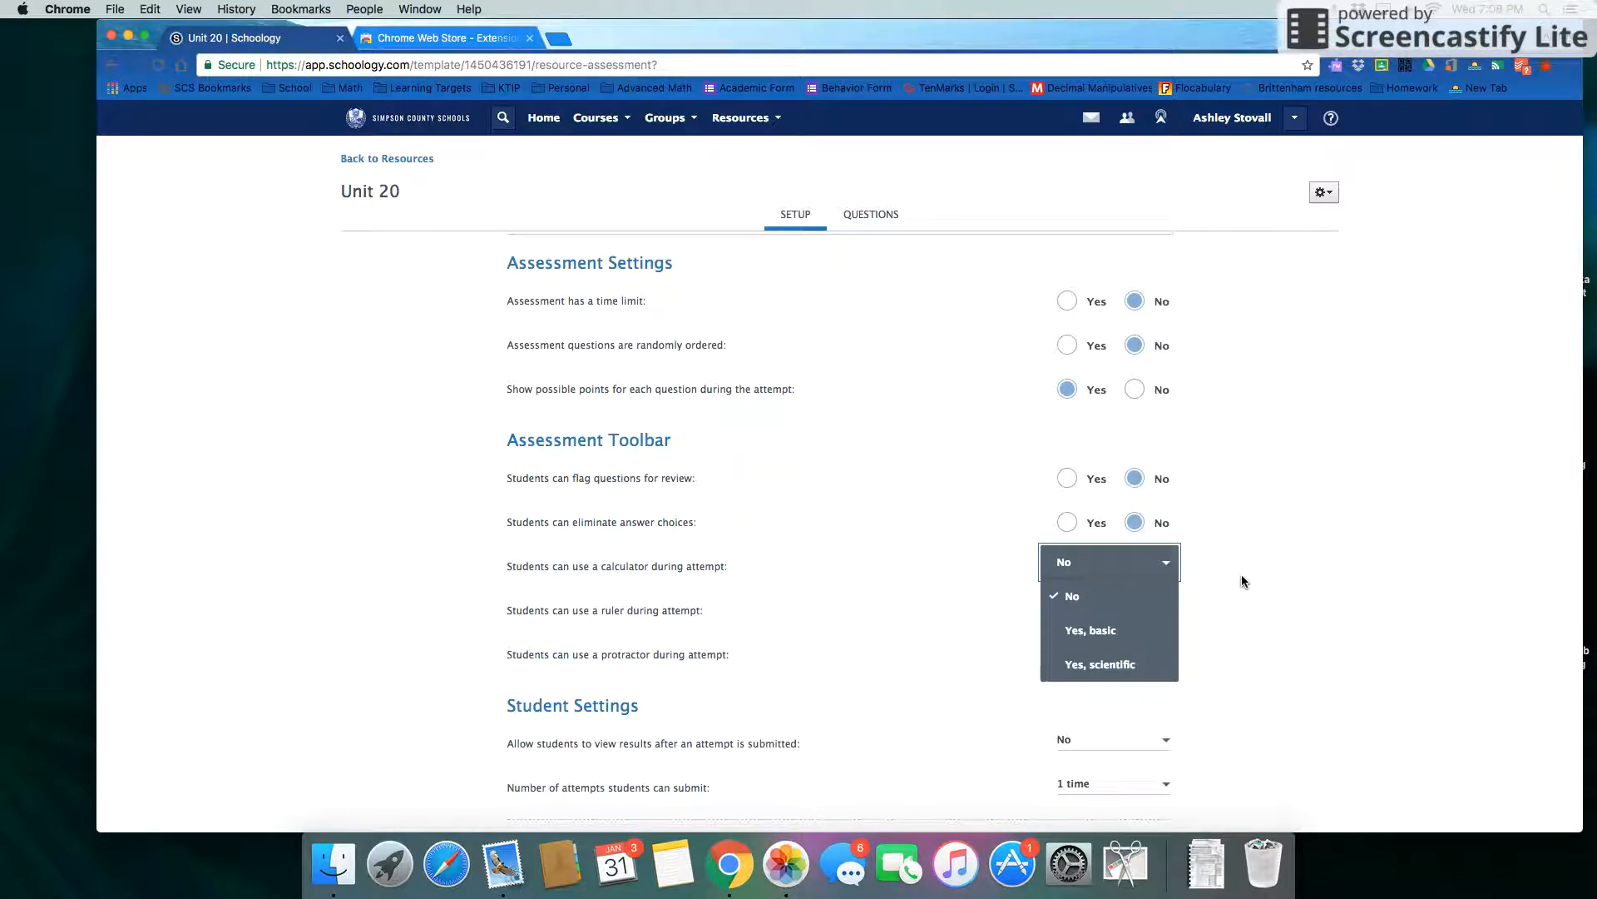
left_click(1168, 562)
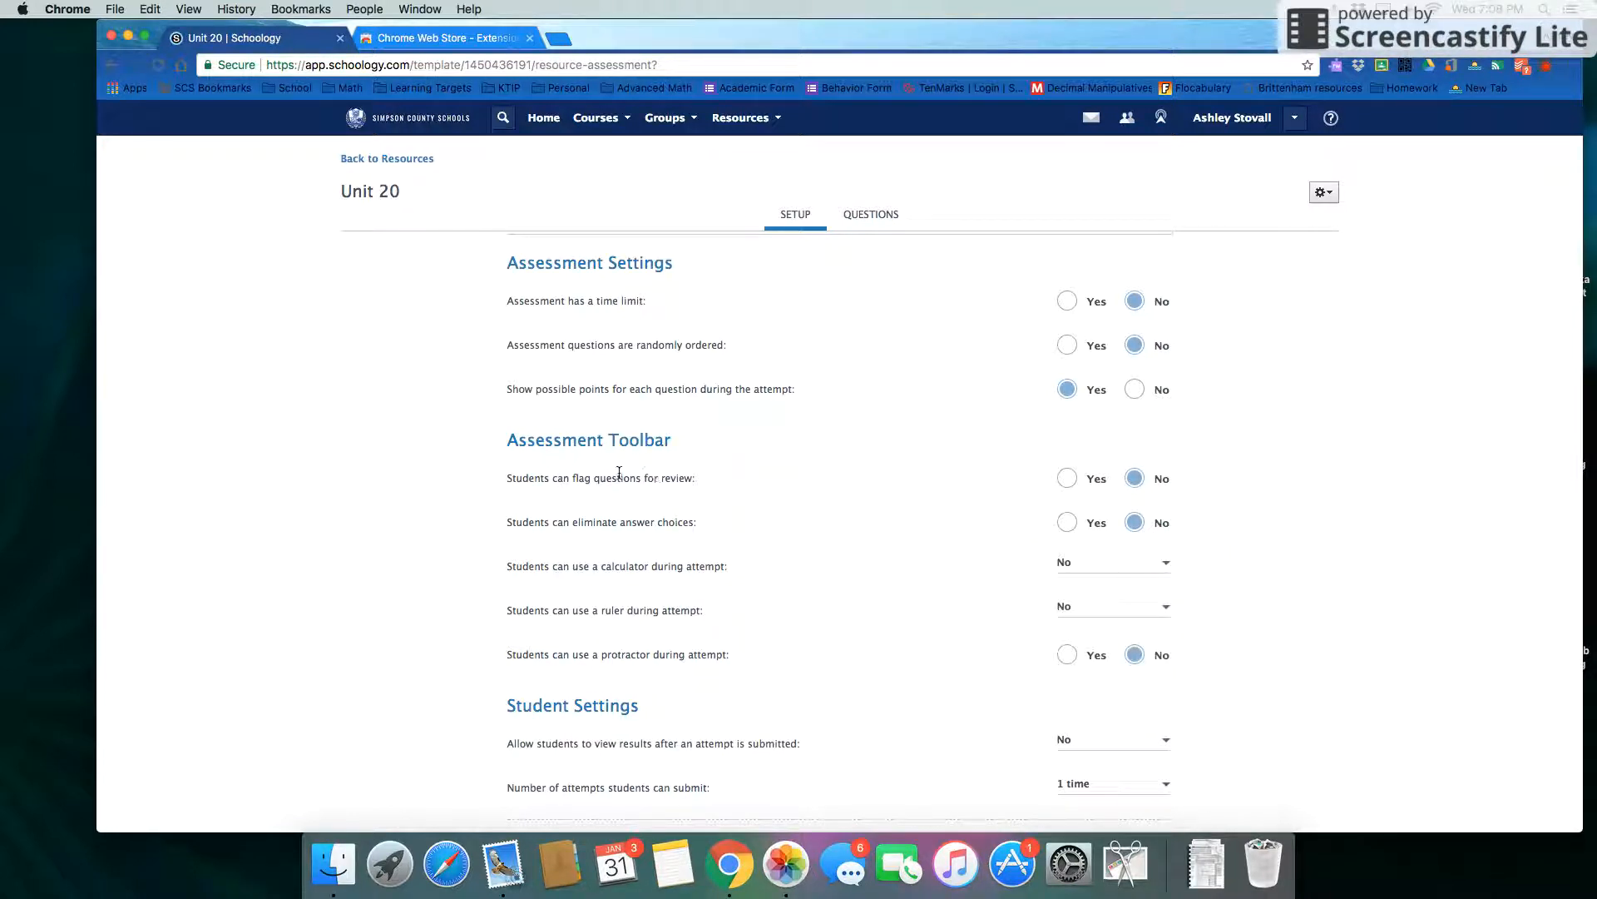
Allow students to view results after an attempt is submitted by choosing Yes, and save the assessment setup.
scroll(632, 470, "down", 1)
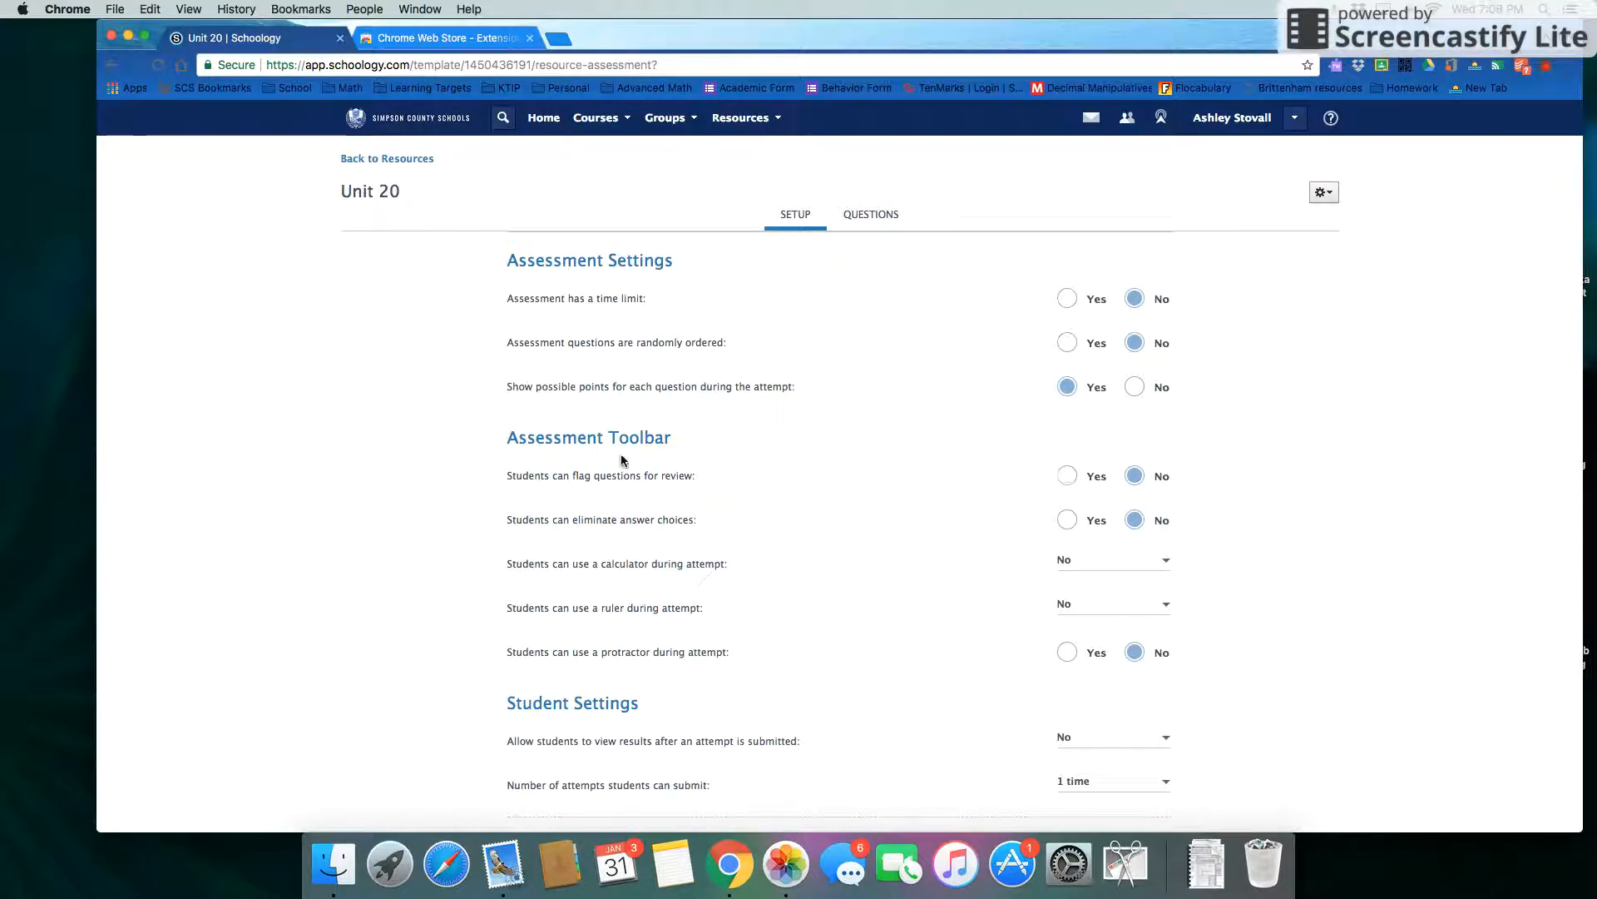
scroll(632, 483, "down", 5)
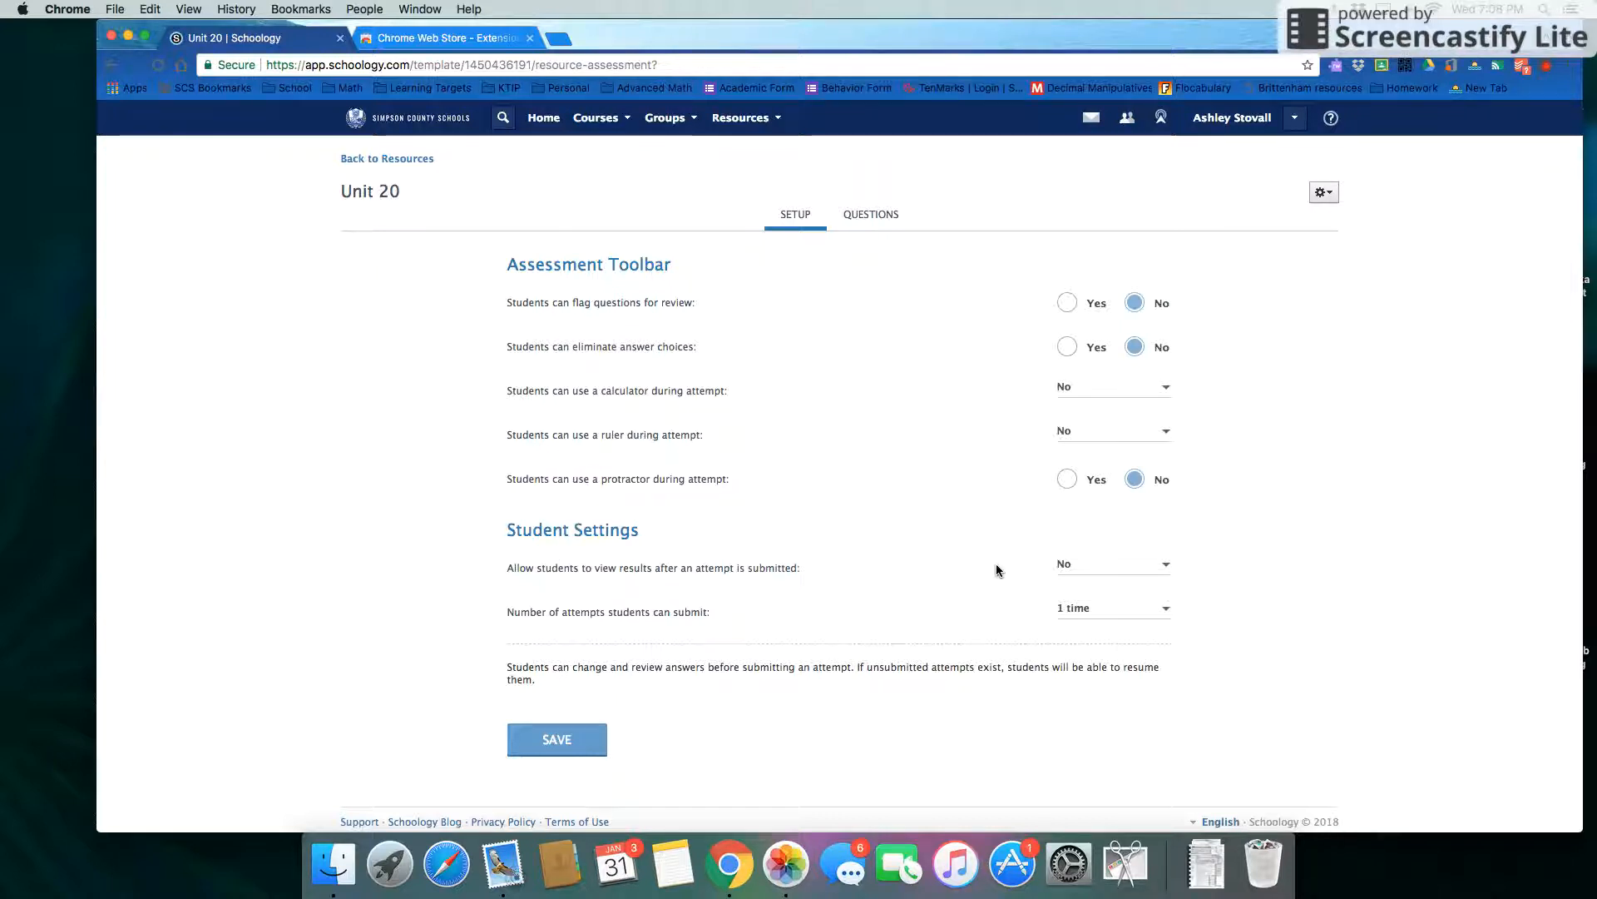
left_click(1086, 566)
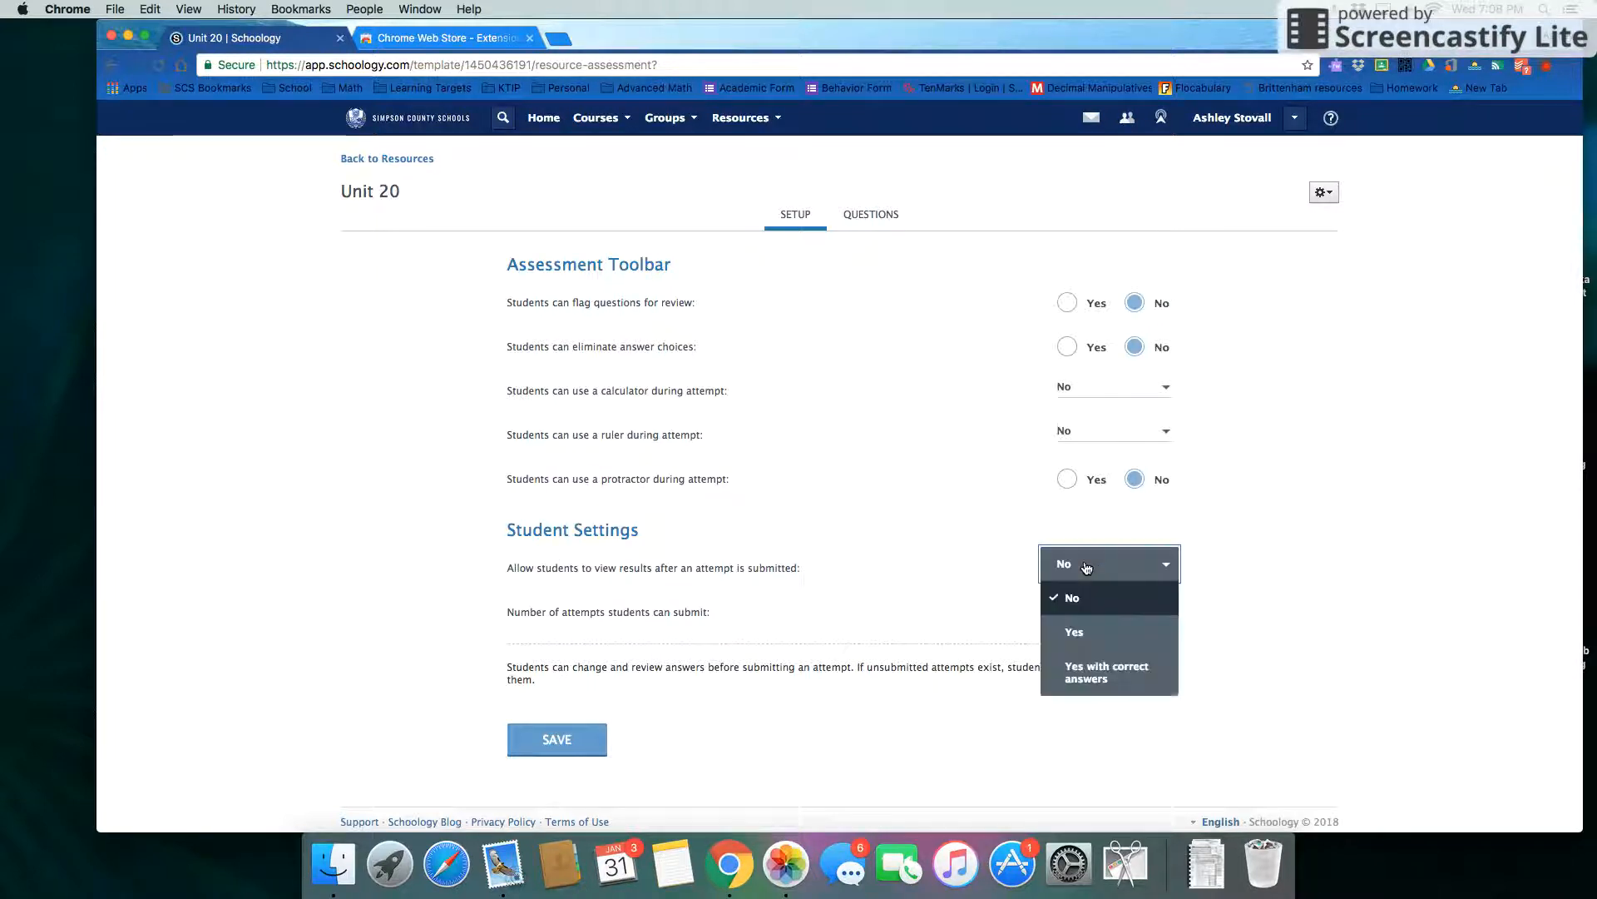
left_click(1081, 631)
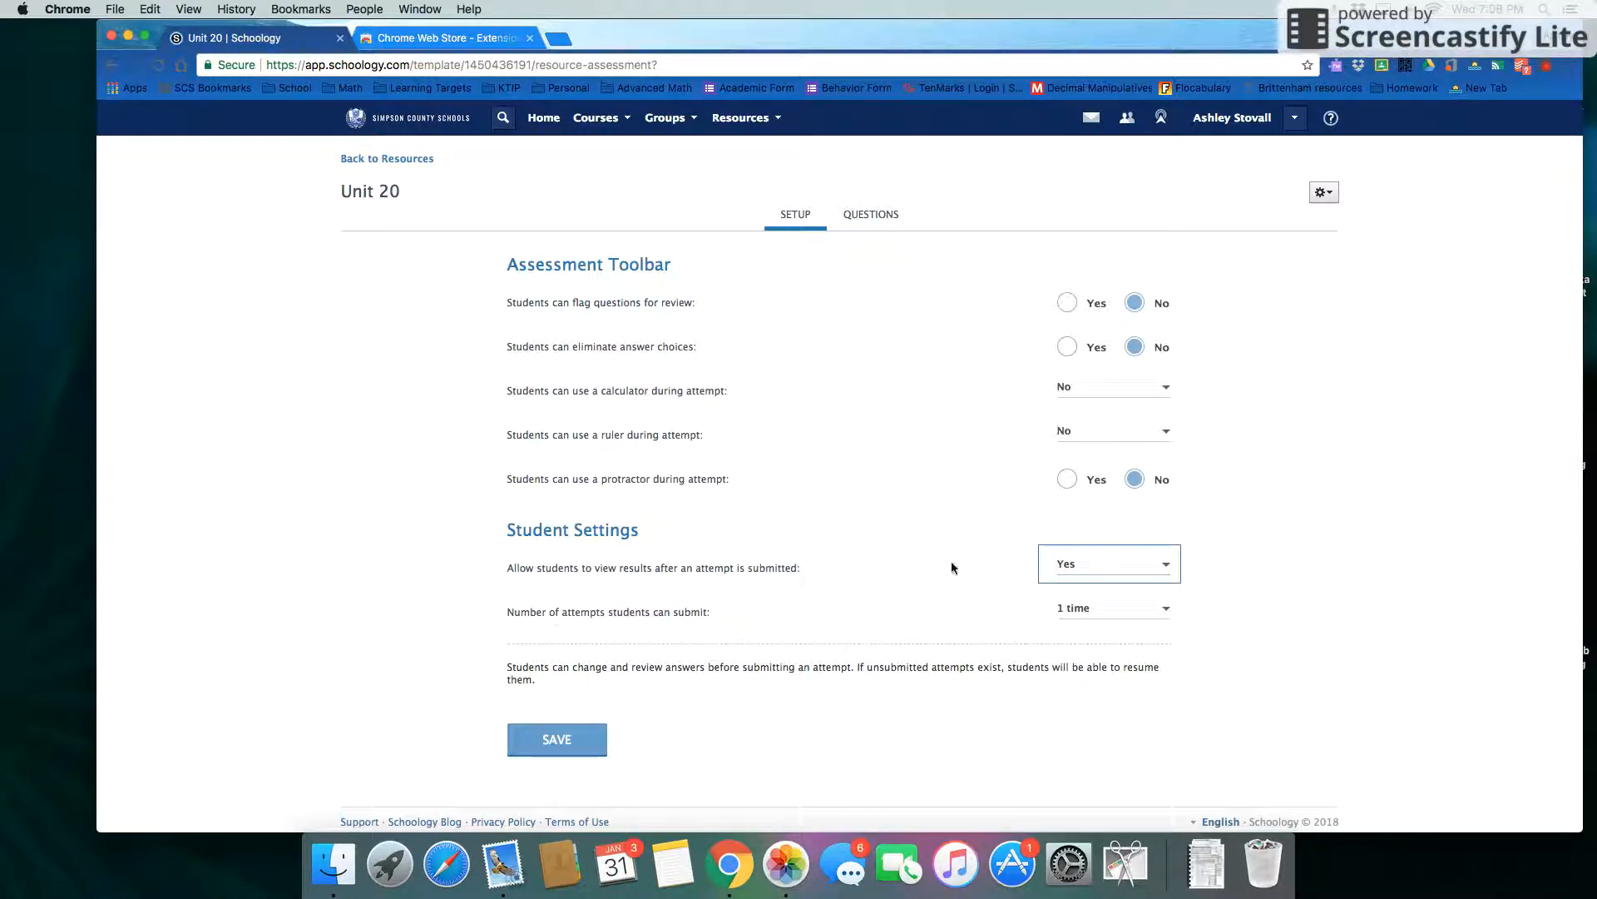
left_click(1168, 607)
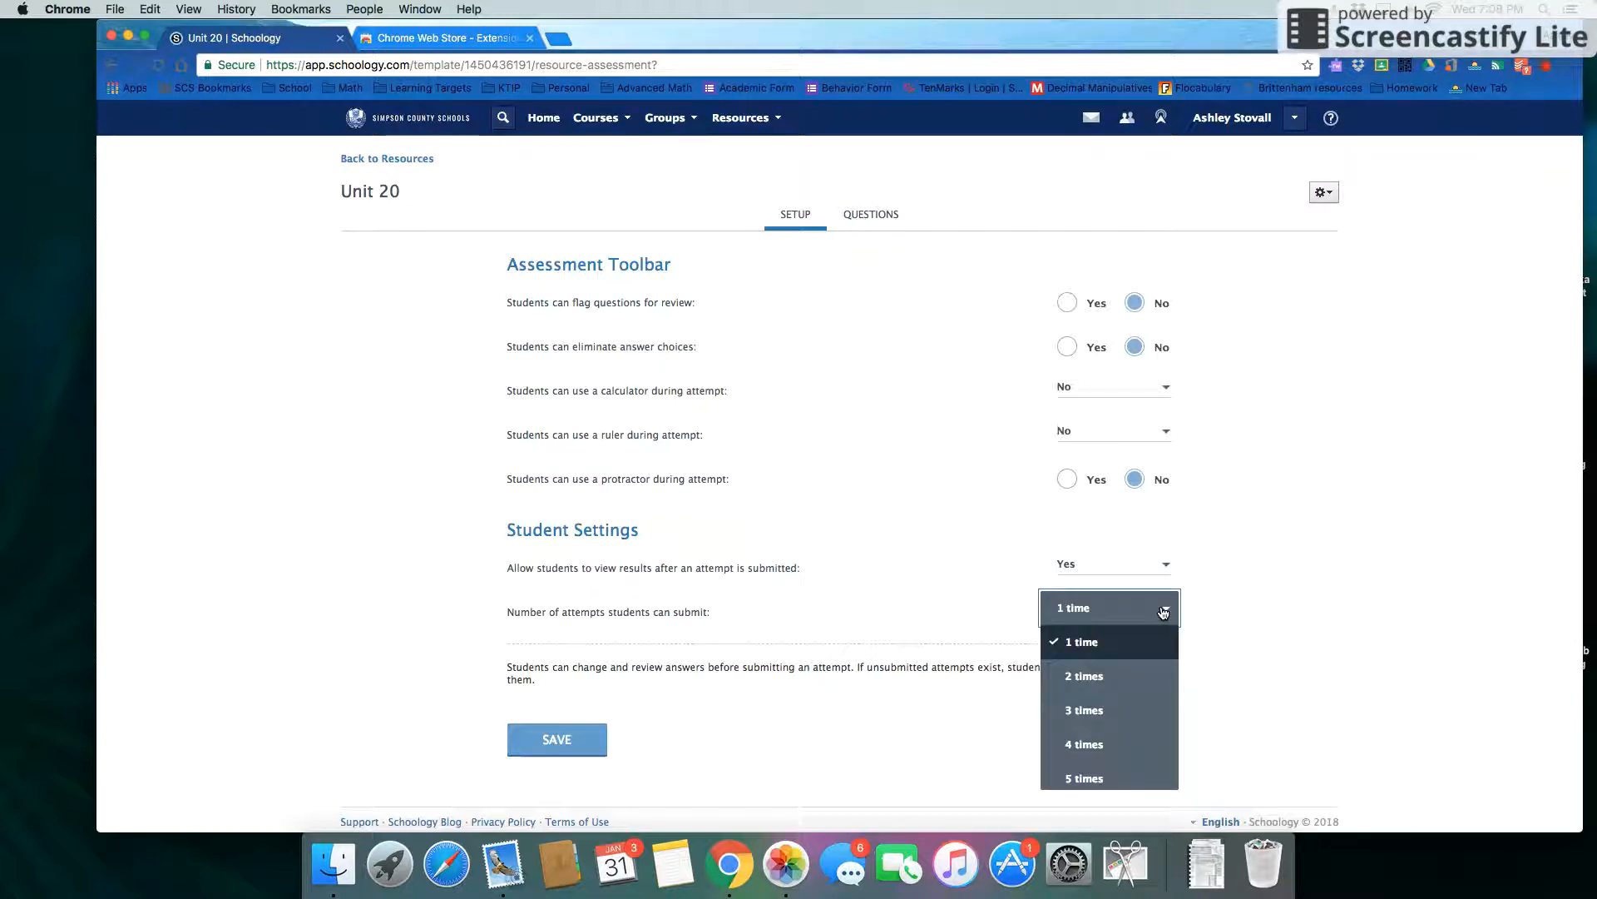
left_click(1282, 570)
scroll(667, 532, "up", 5)
scroll(667, 532, "down", 5)
left_click(557, 733)
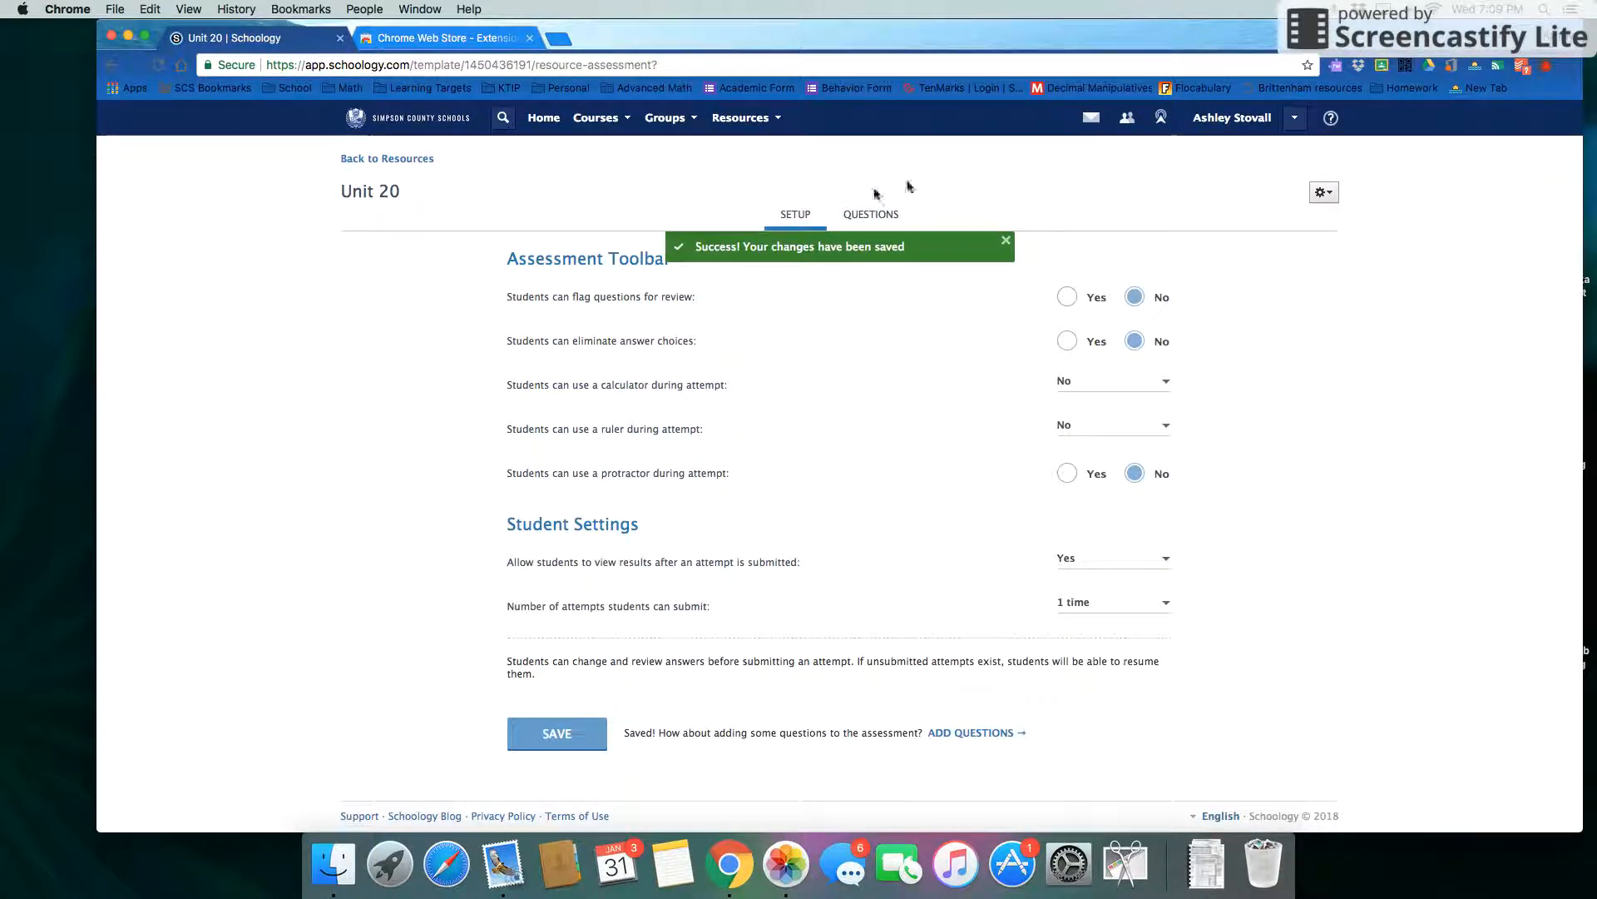
Add a Fill in the Blank Text question reading "A _ is a letter than represents an unknown value.".
left_click(894, 215)
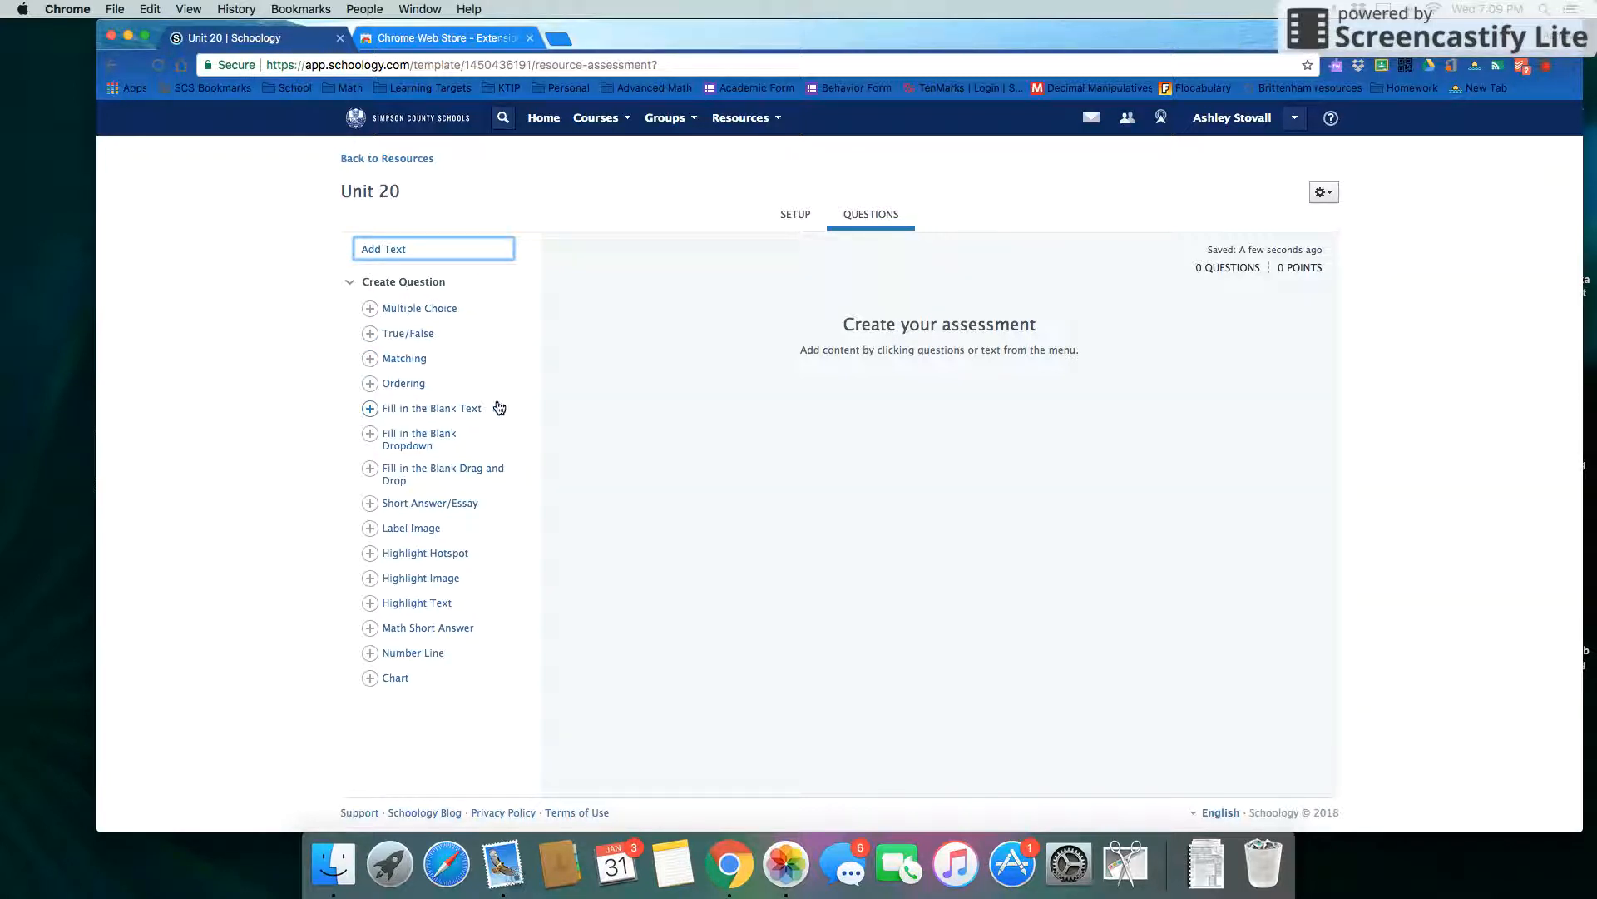
left_click(370, 409)
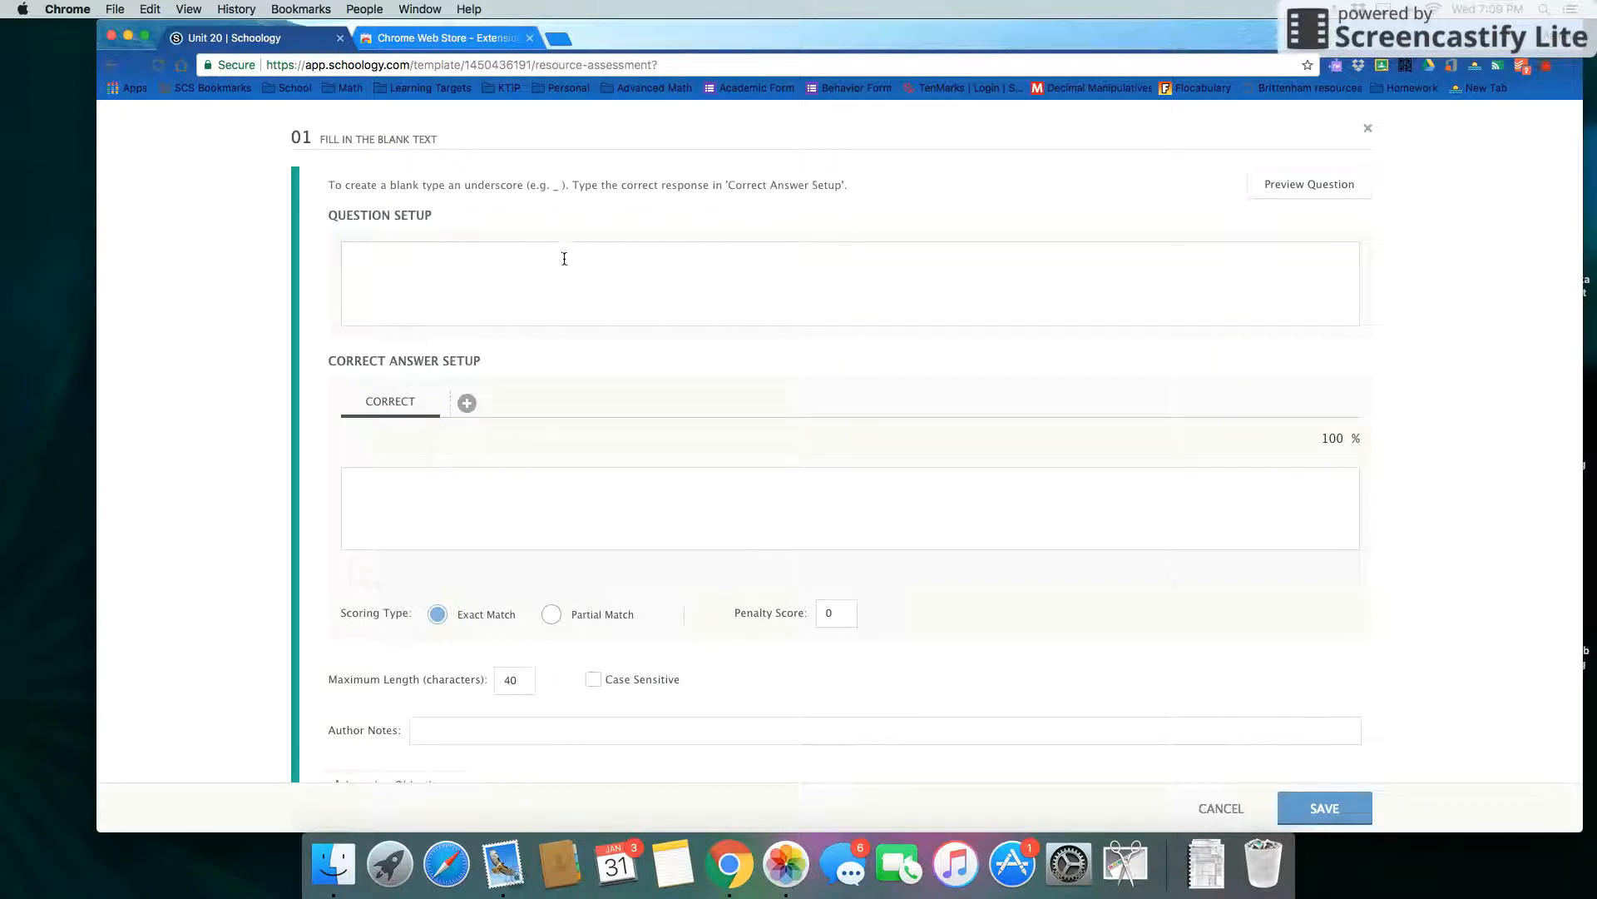
left_click(522, 271)
type("A")
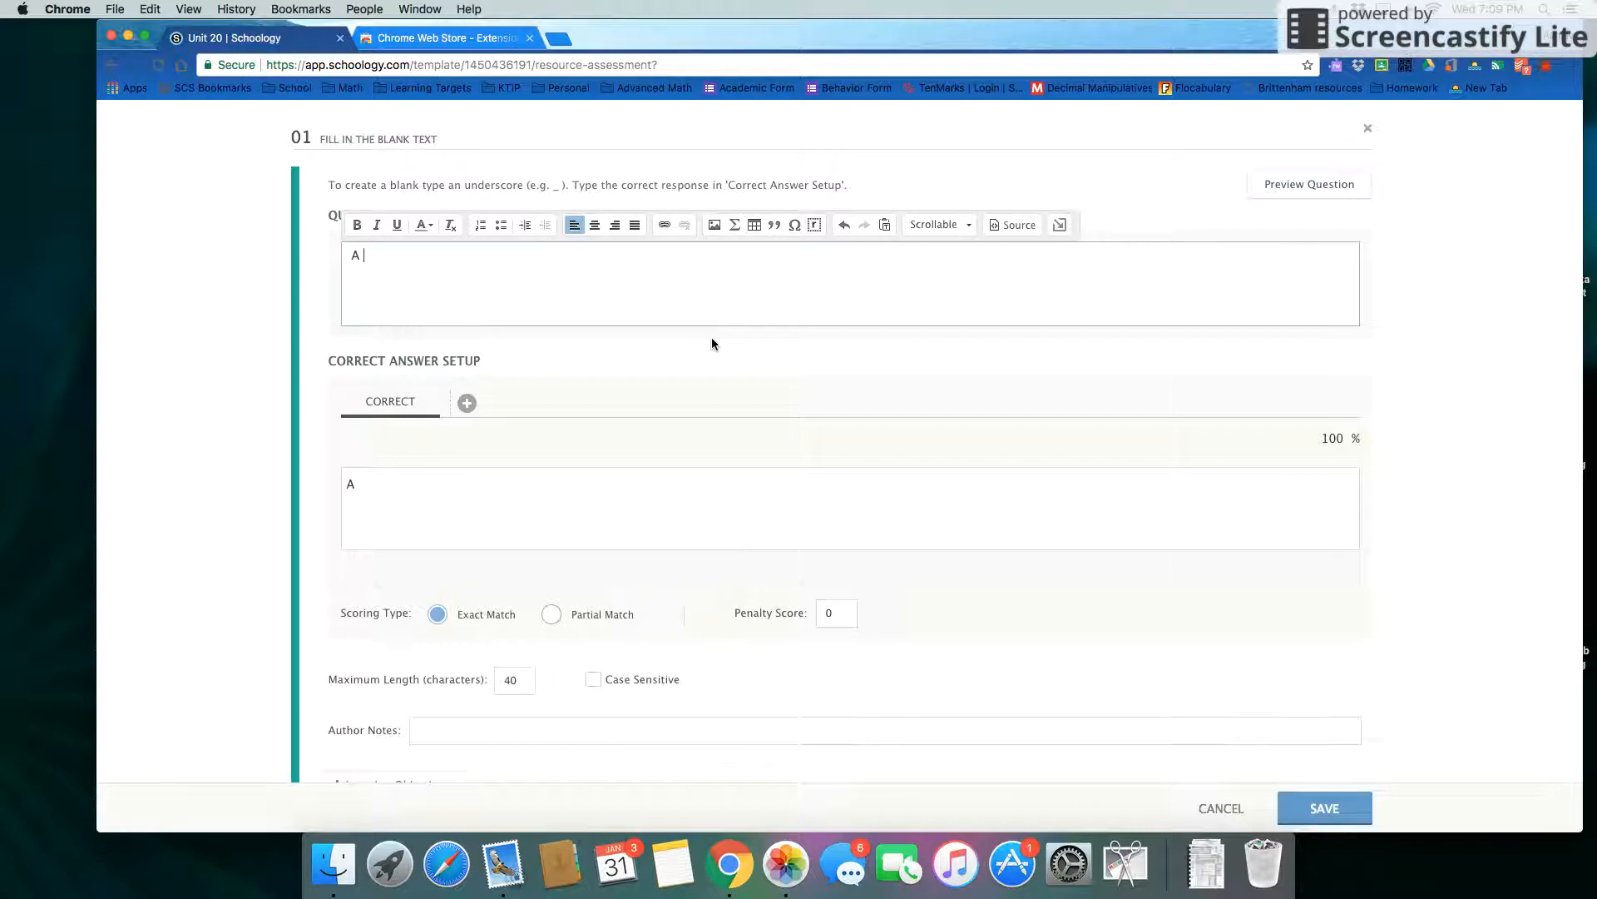
type(" _")
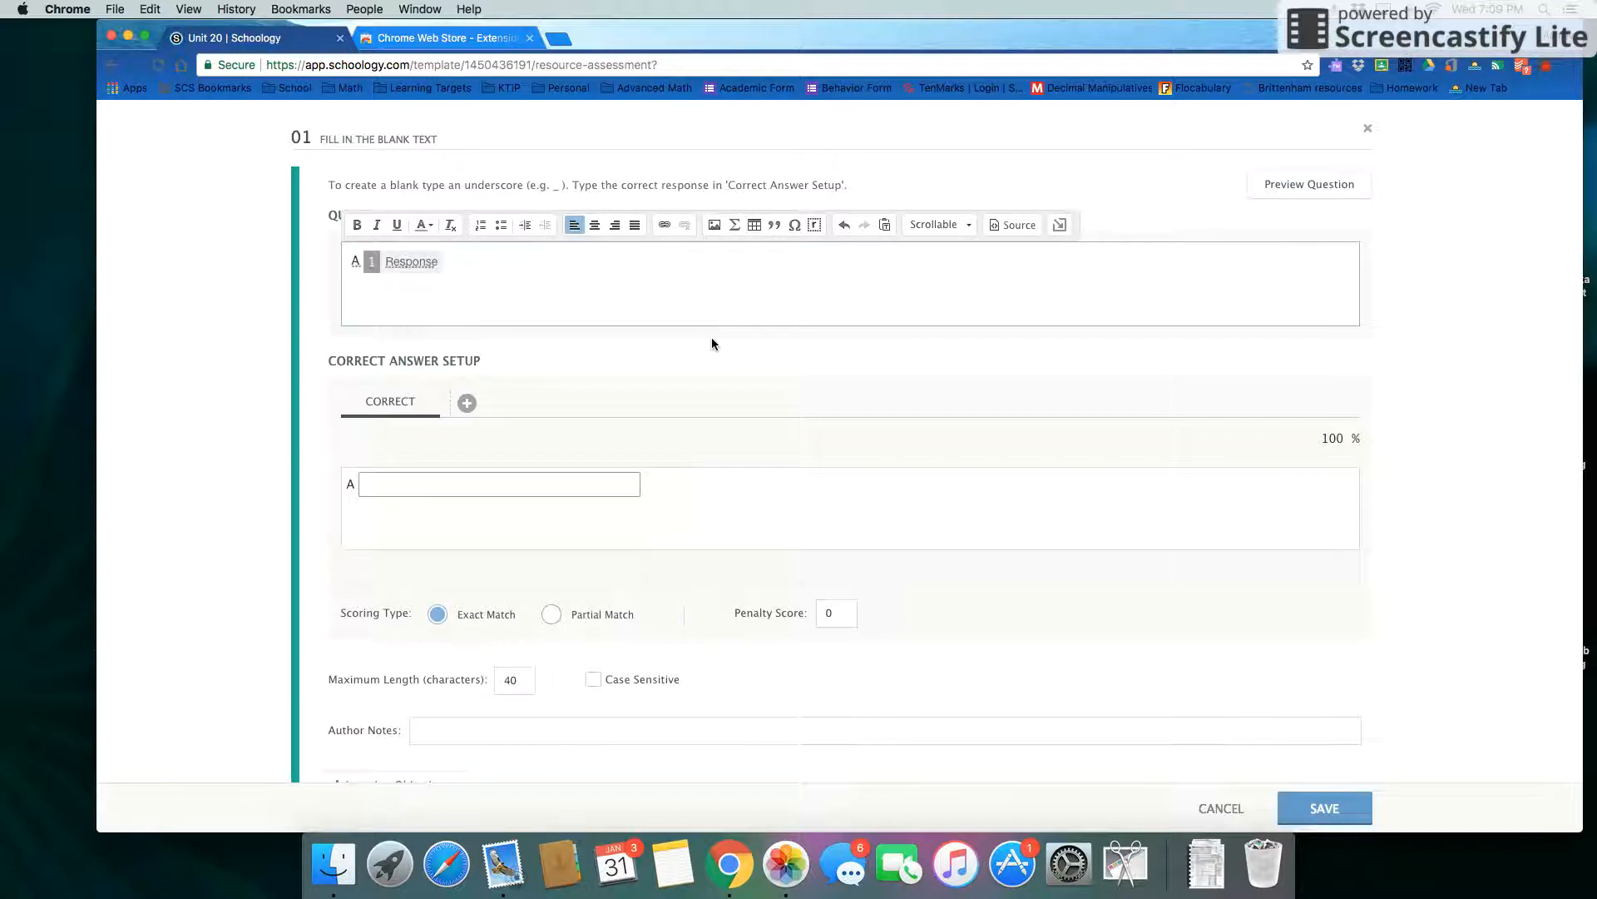
type(" is a letter than represents an unknown value")
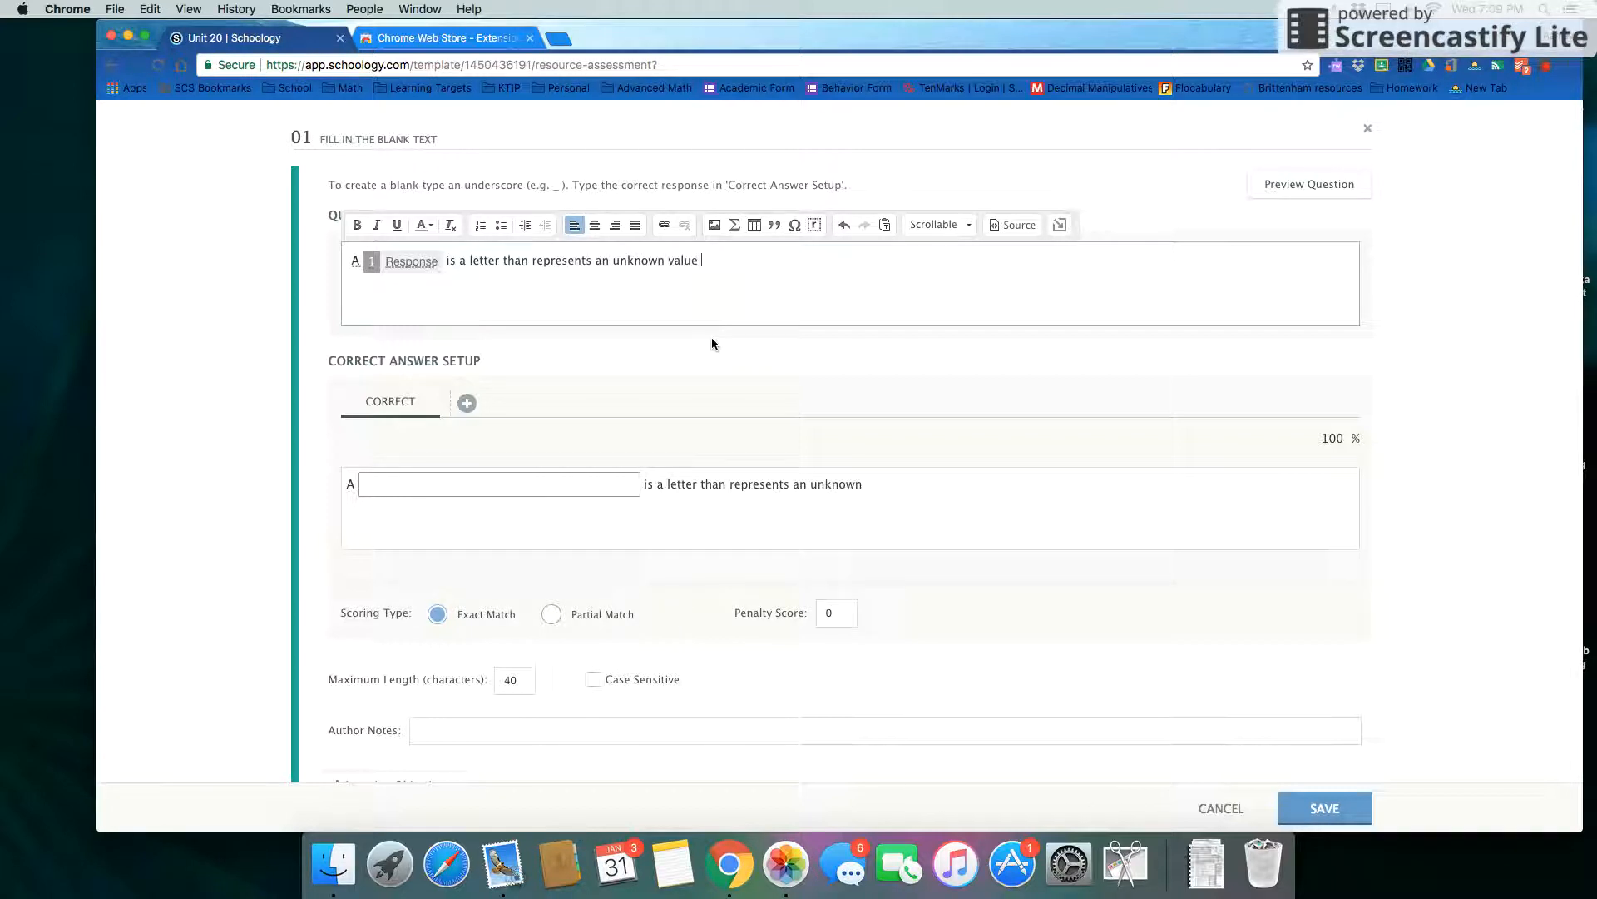
key("BackSpace")
type(".")
Set the blank's correct answer to "variable" and remove the alternate answer.
left_click(414, 486)
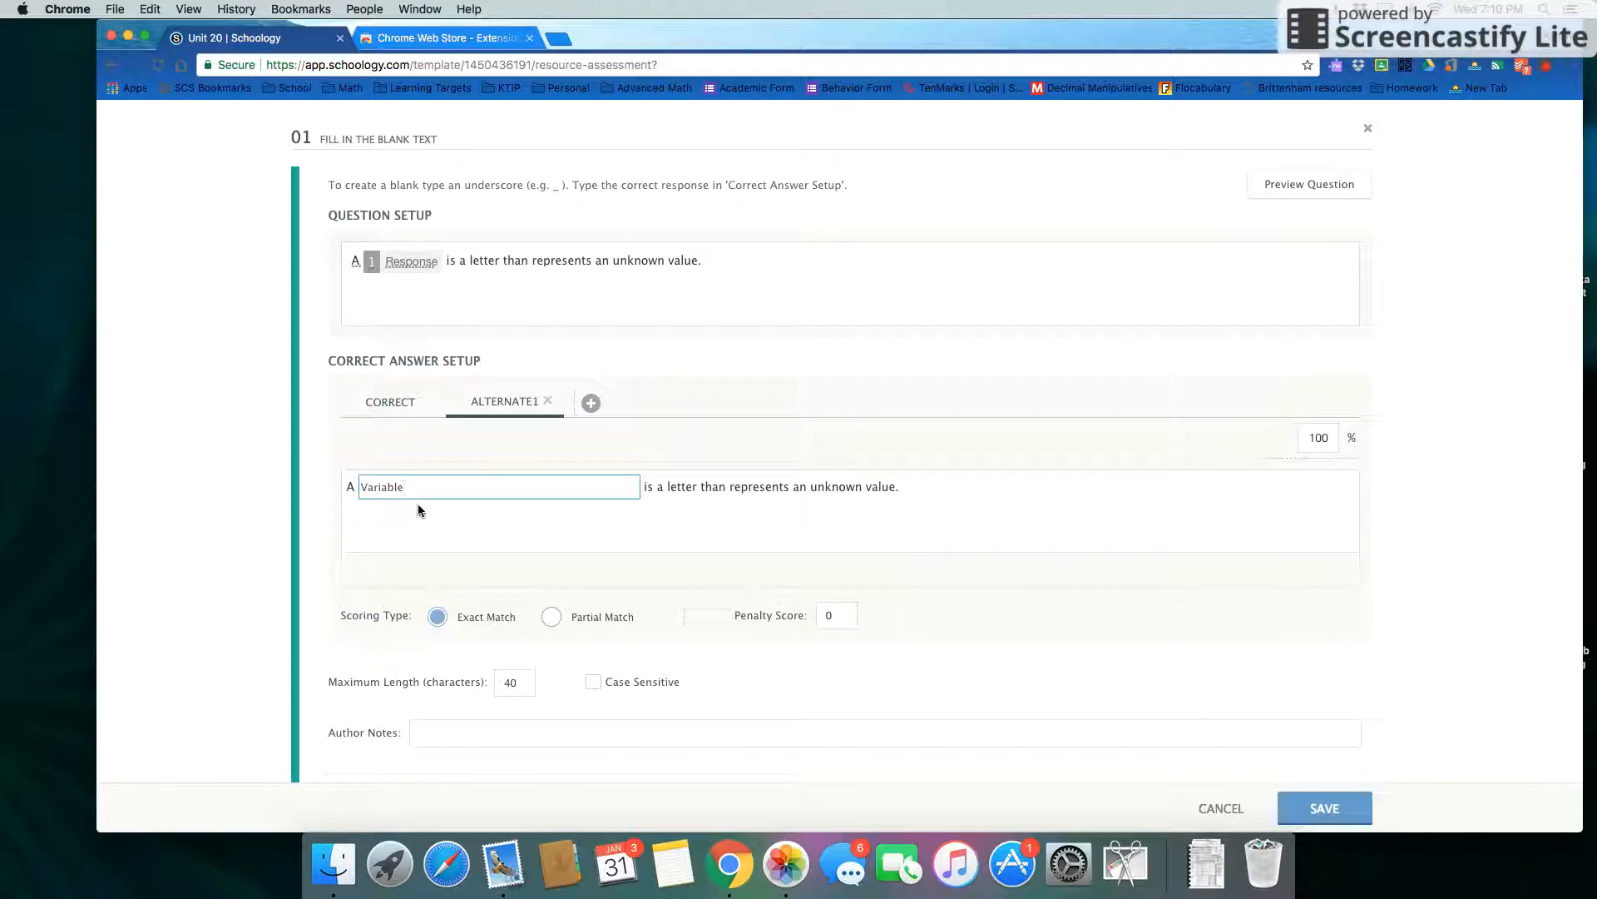
left_click(547, 400)
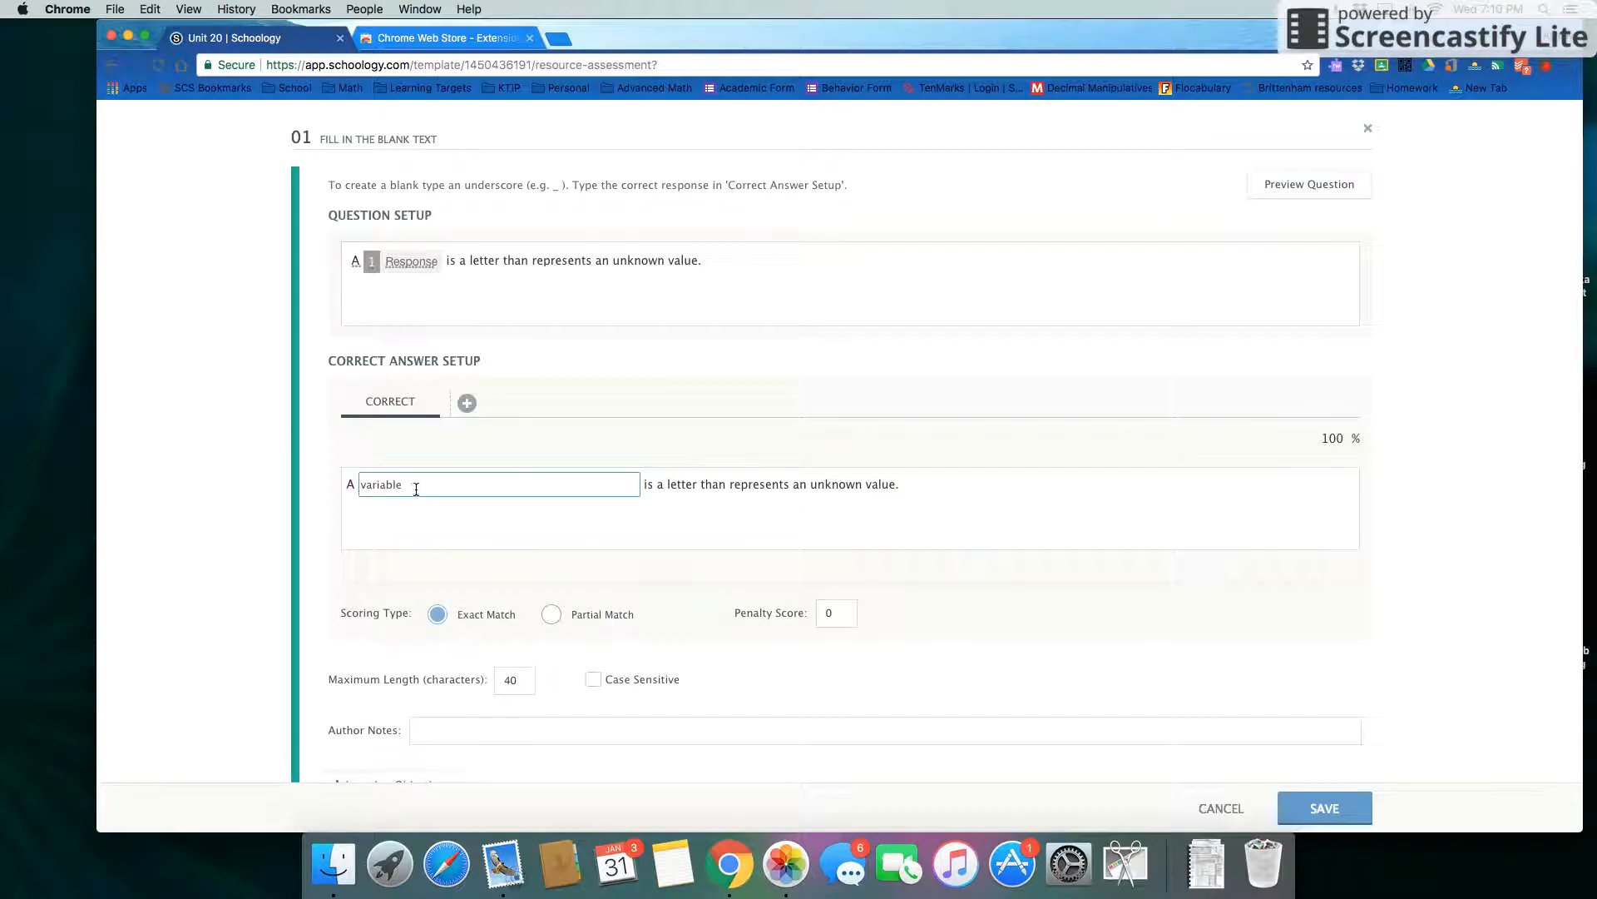
Check the available learning objectives and save the fill-in-the-blank question.
scroll(406, 490, "down", 1)
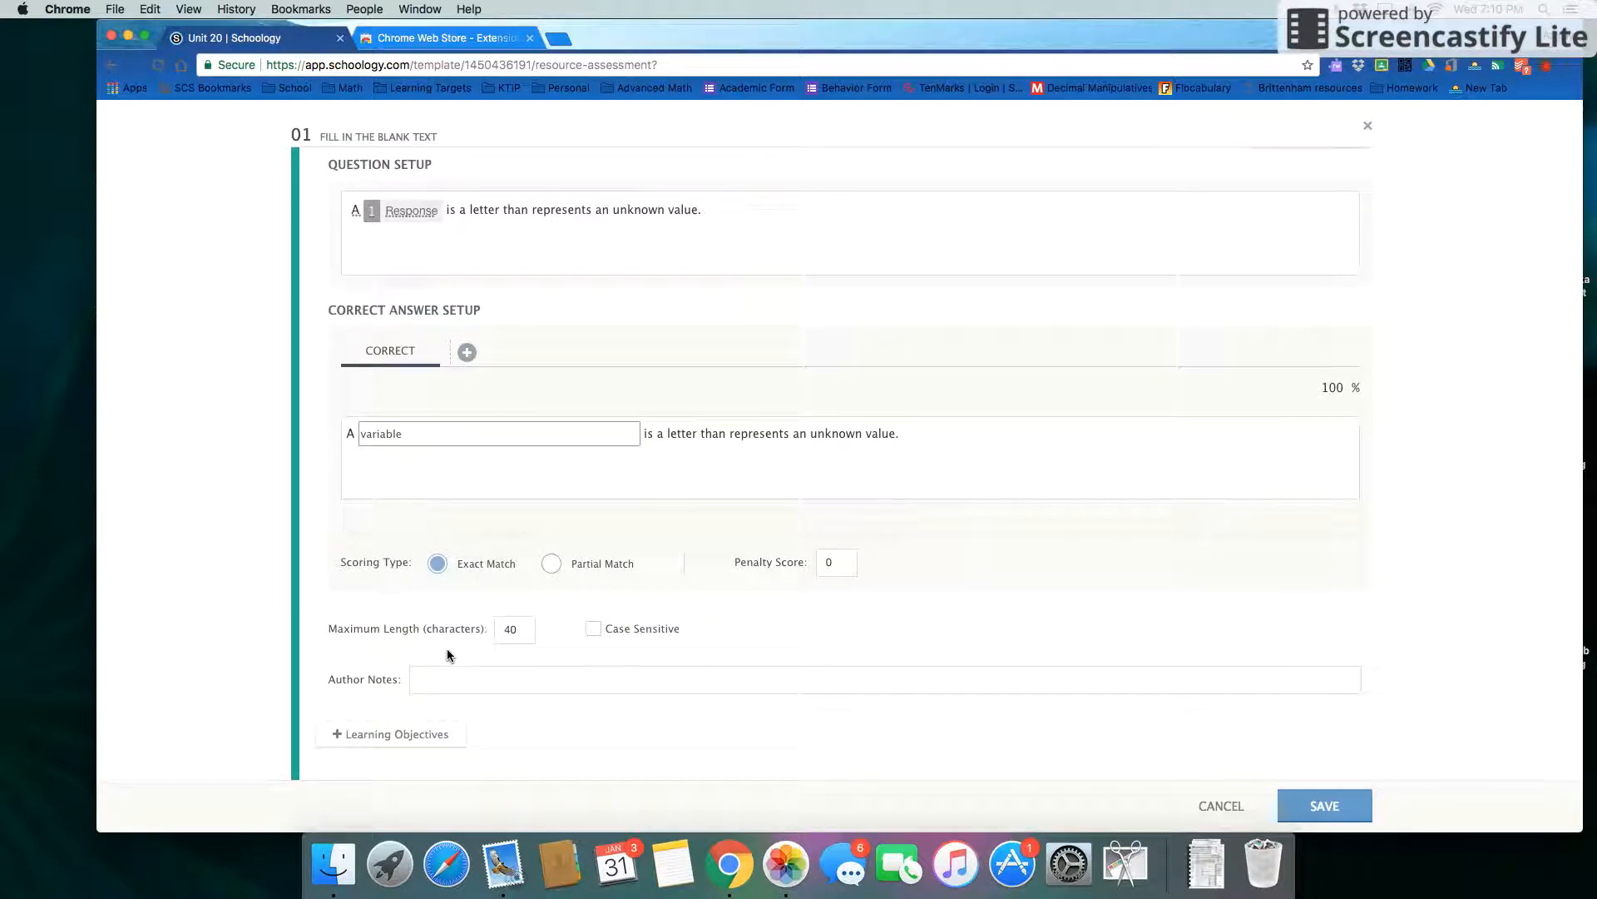
left_click(339, 739)
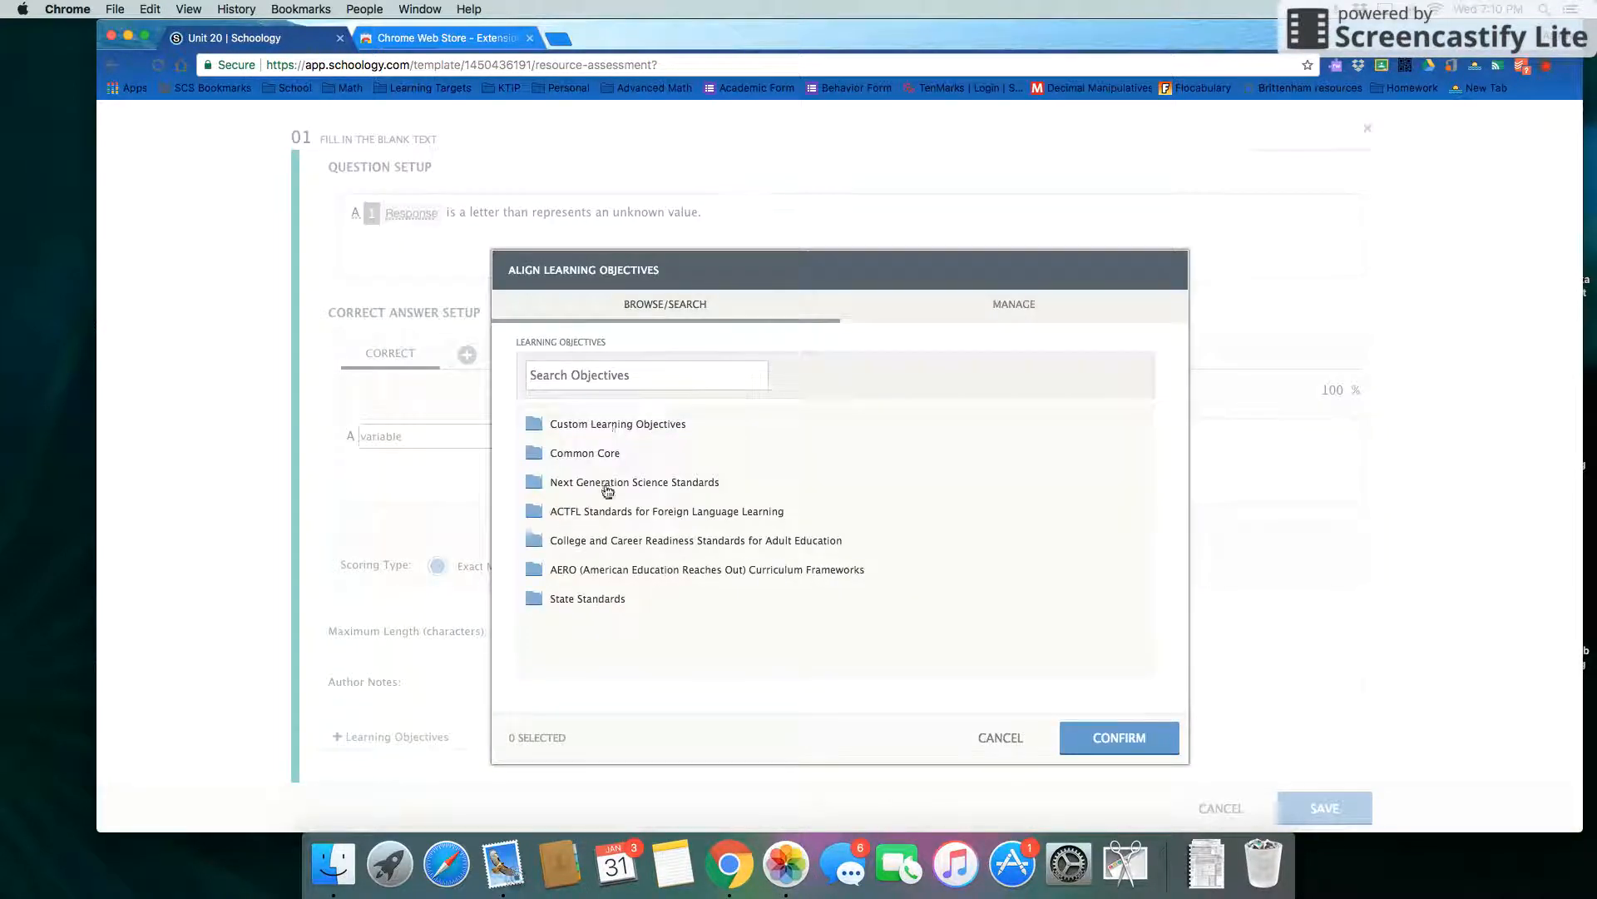
left_click(1082, 732)
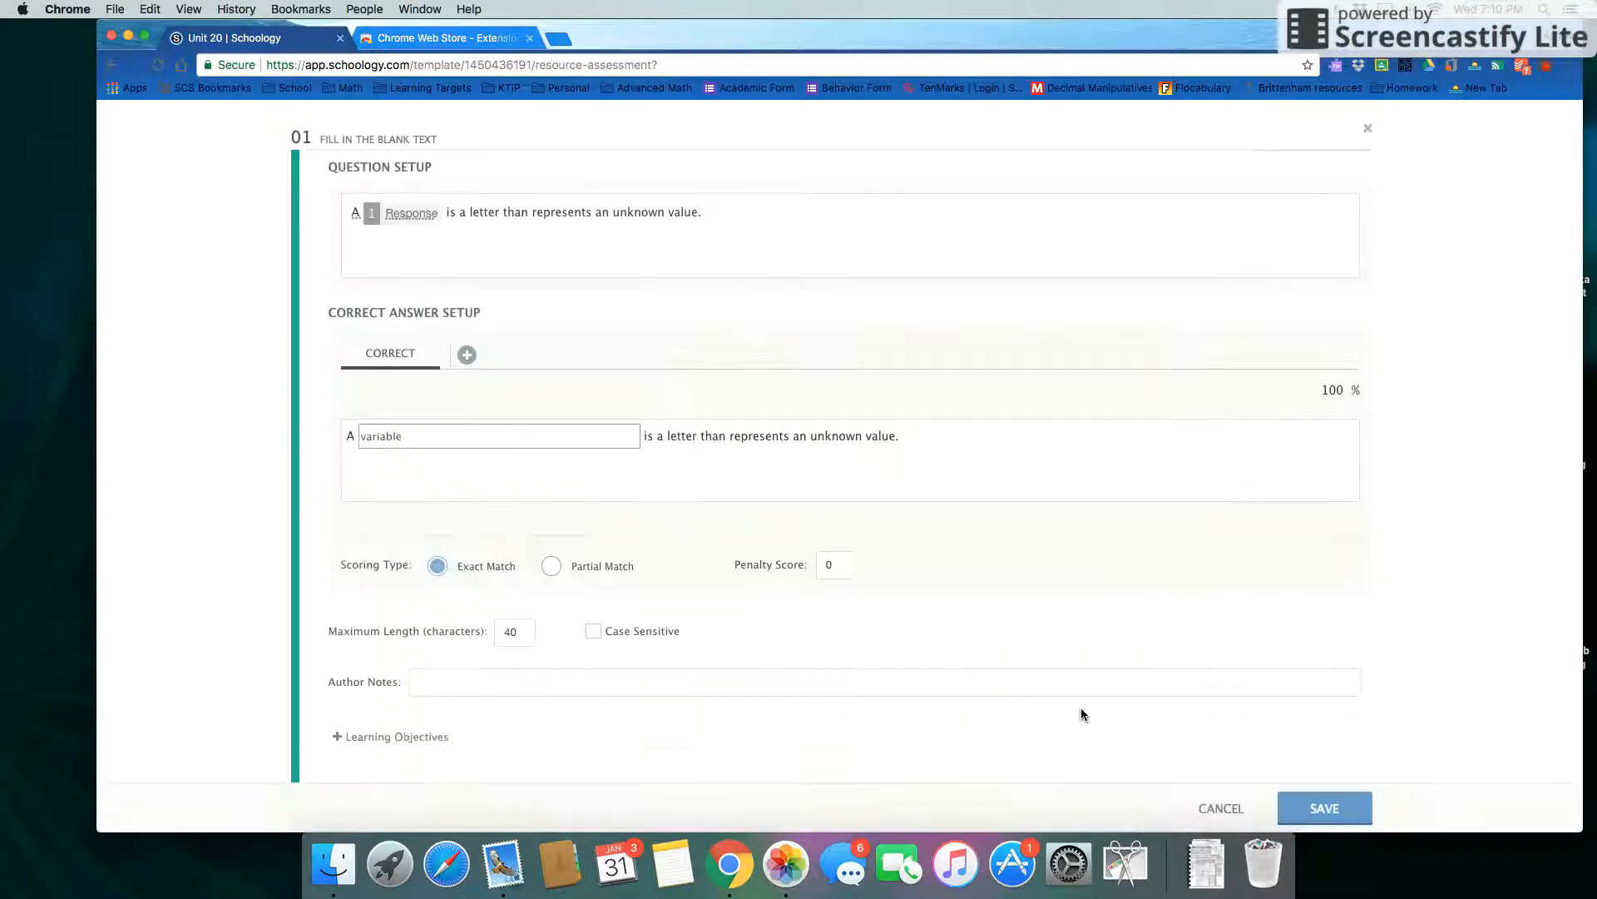
left_click(1323, 809)
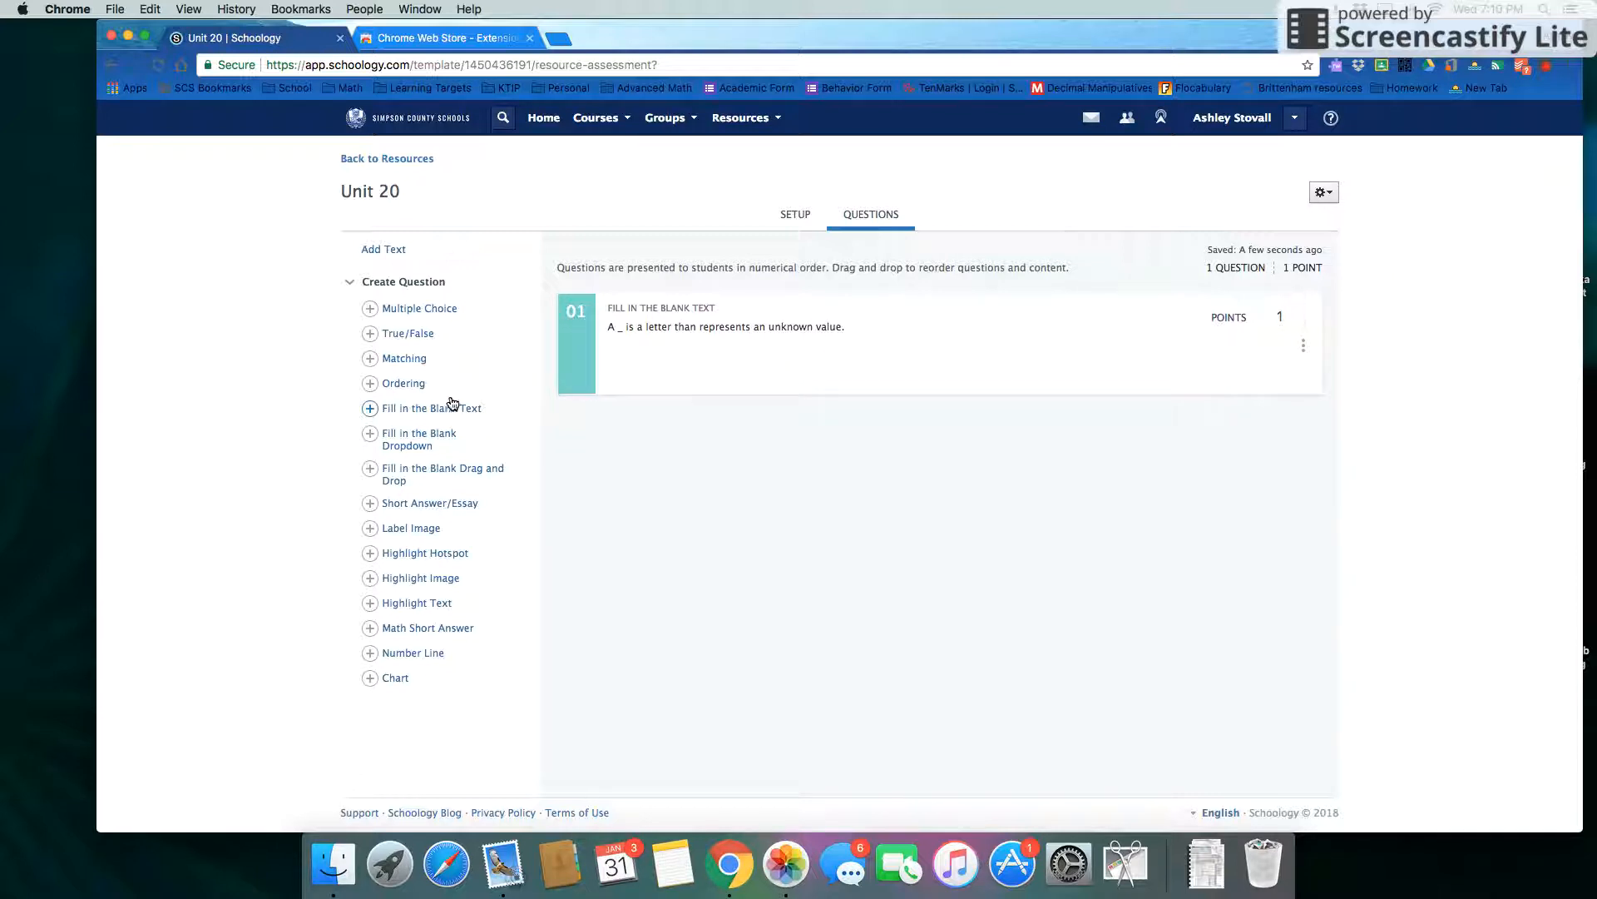
Examine the setup fields and additional options of the Number Line and Ordering question types, cancelling each question without saving.
left_click(395, 655)
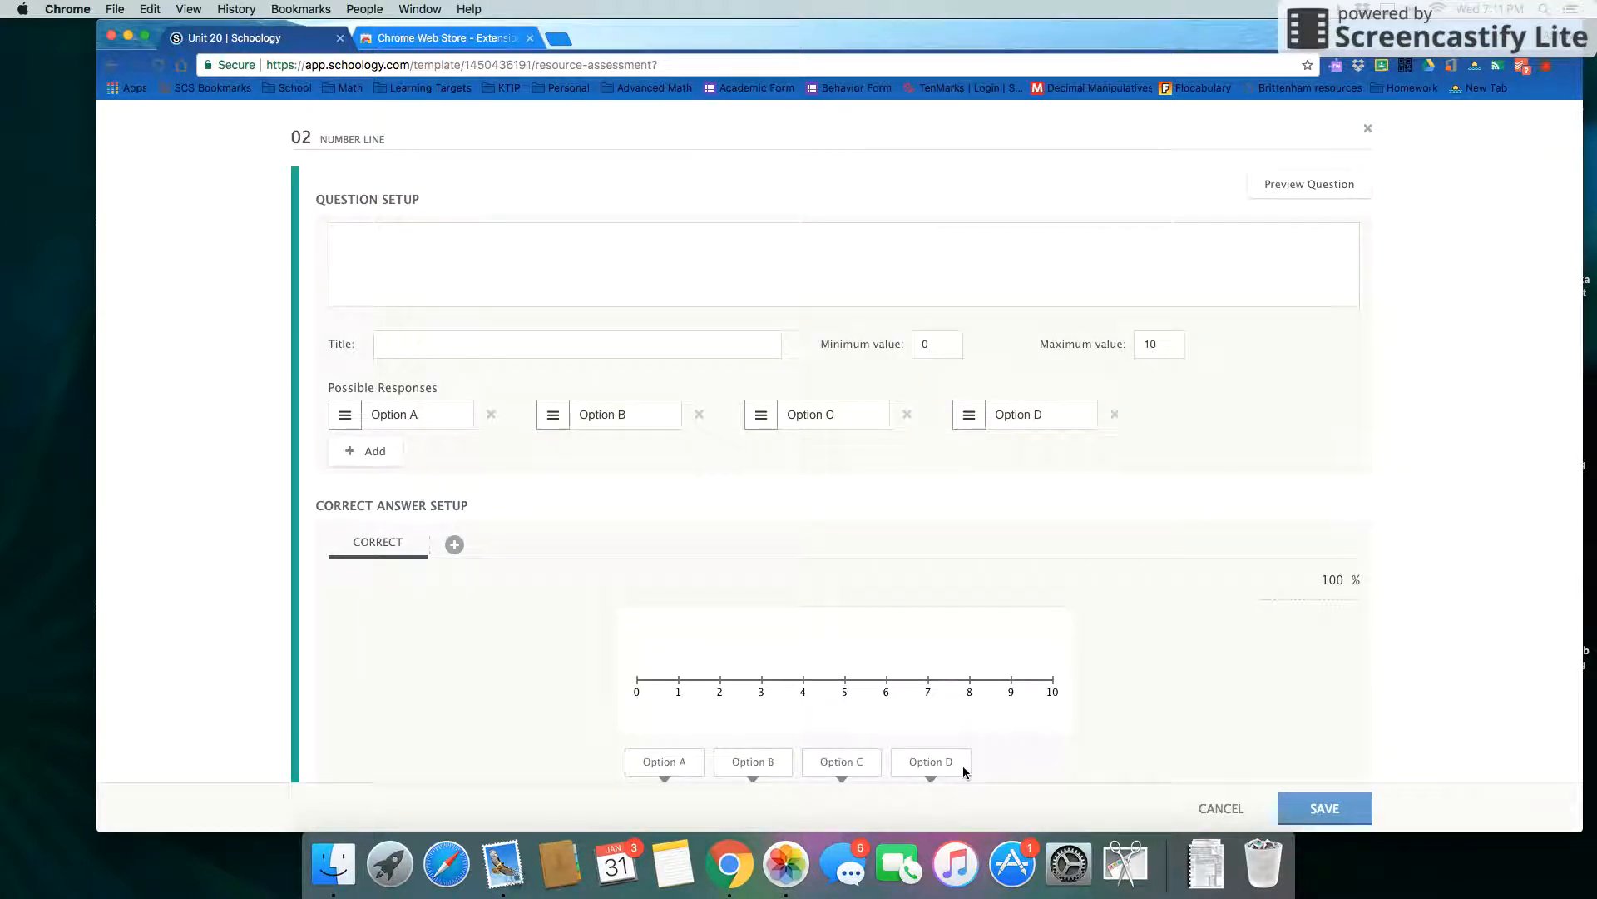
scroll(715, 679, "down", 3)
scroll(715, 678, "down", 3)
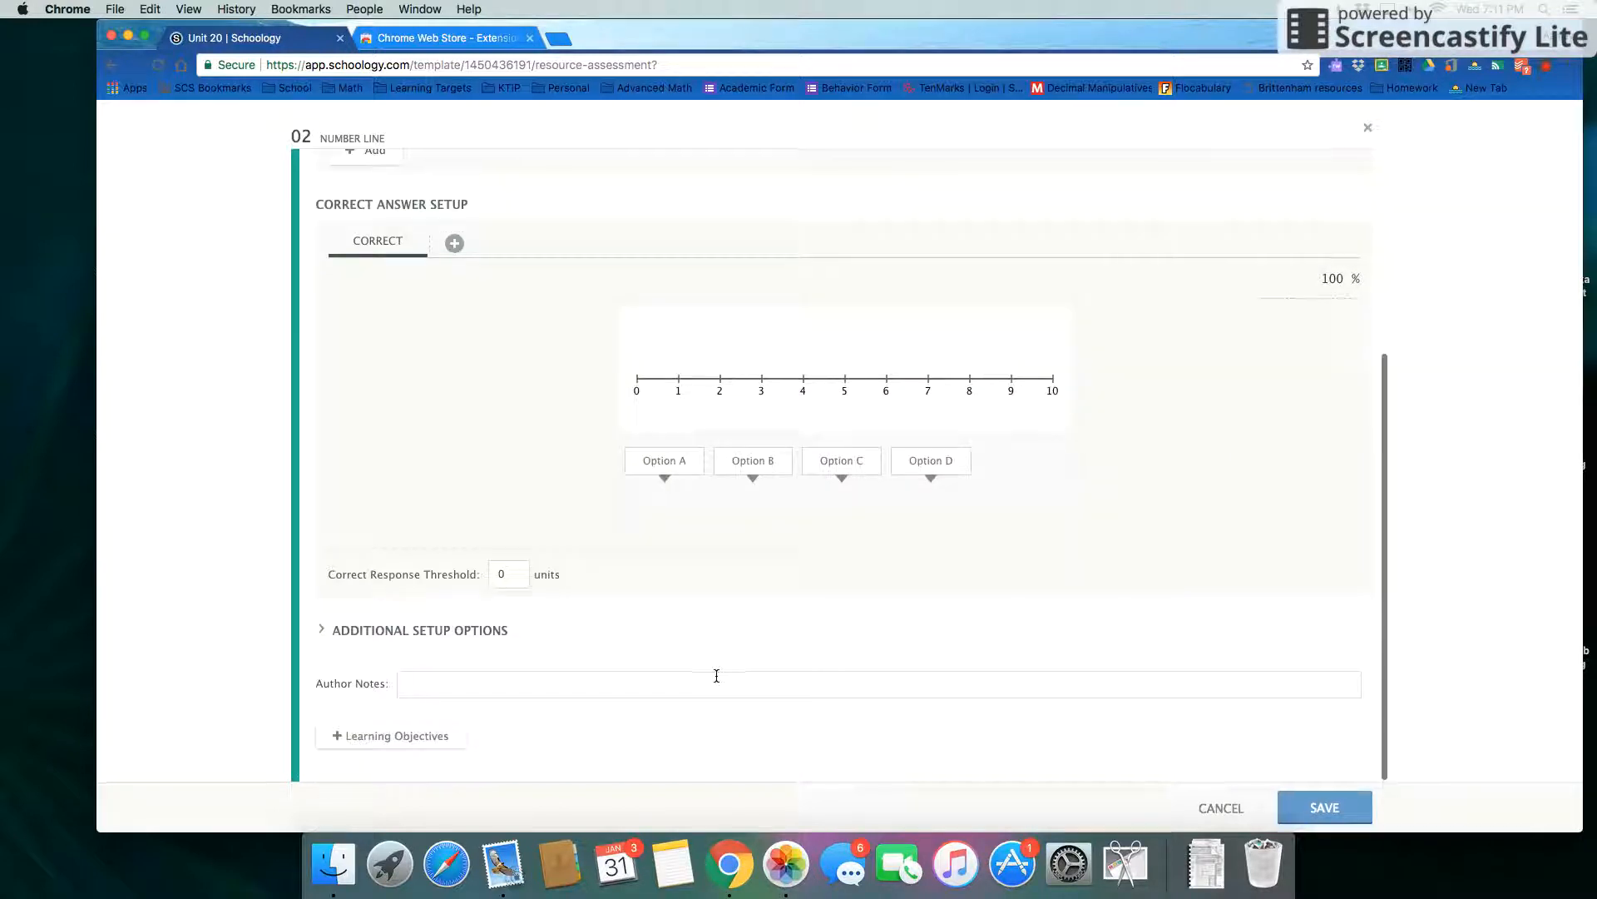
left_click(464, 634)
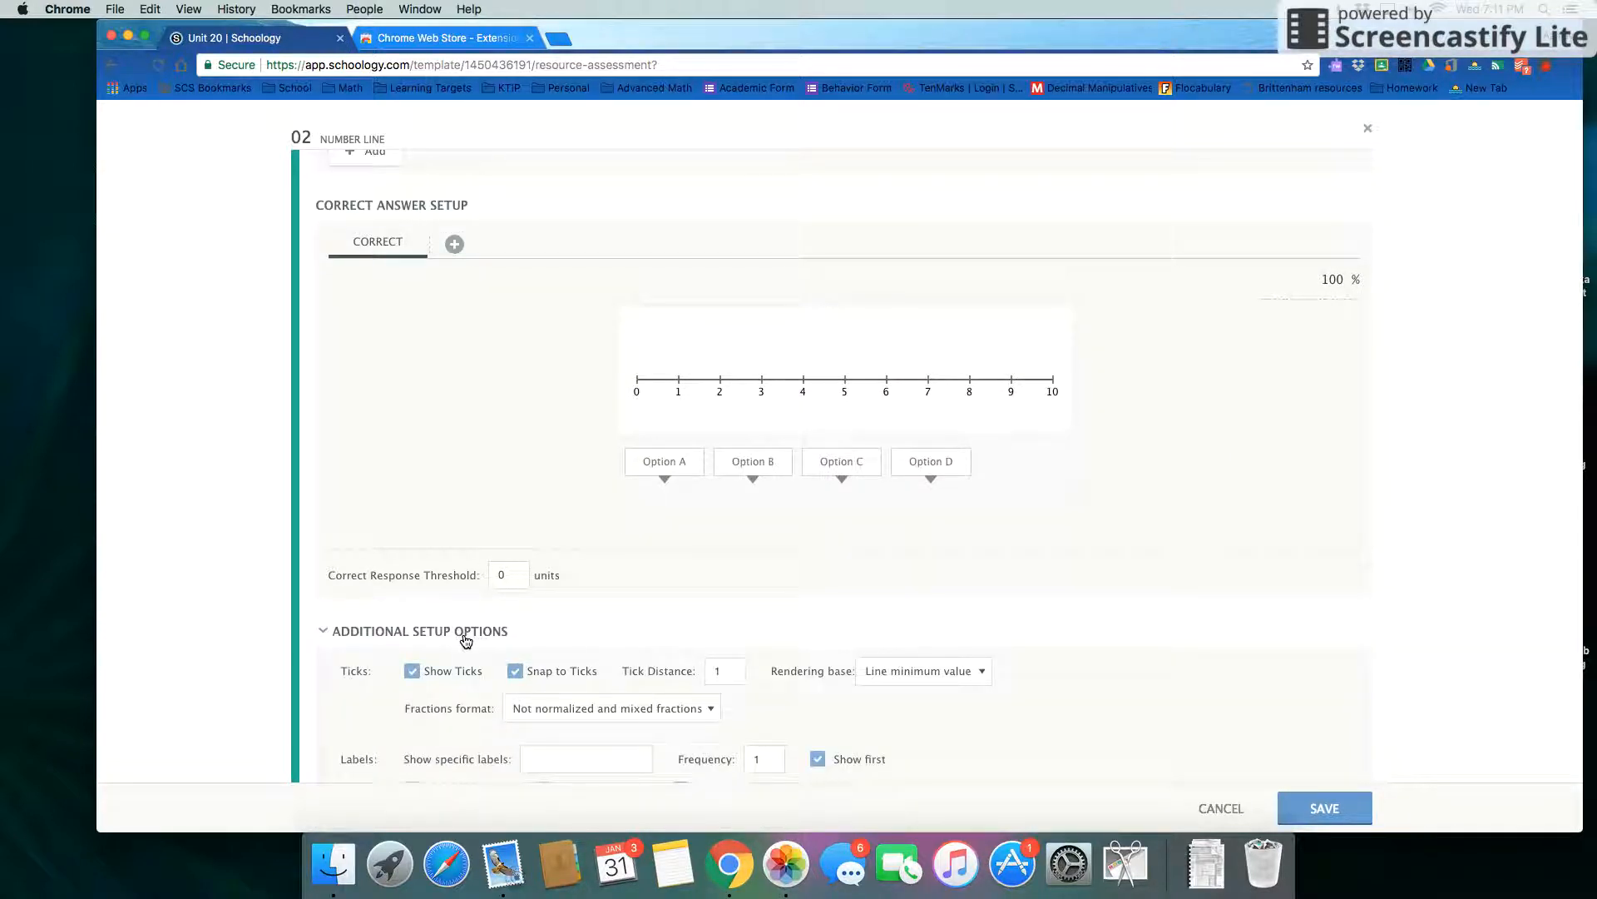
left_click(455, 641)
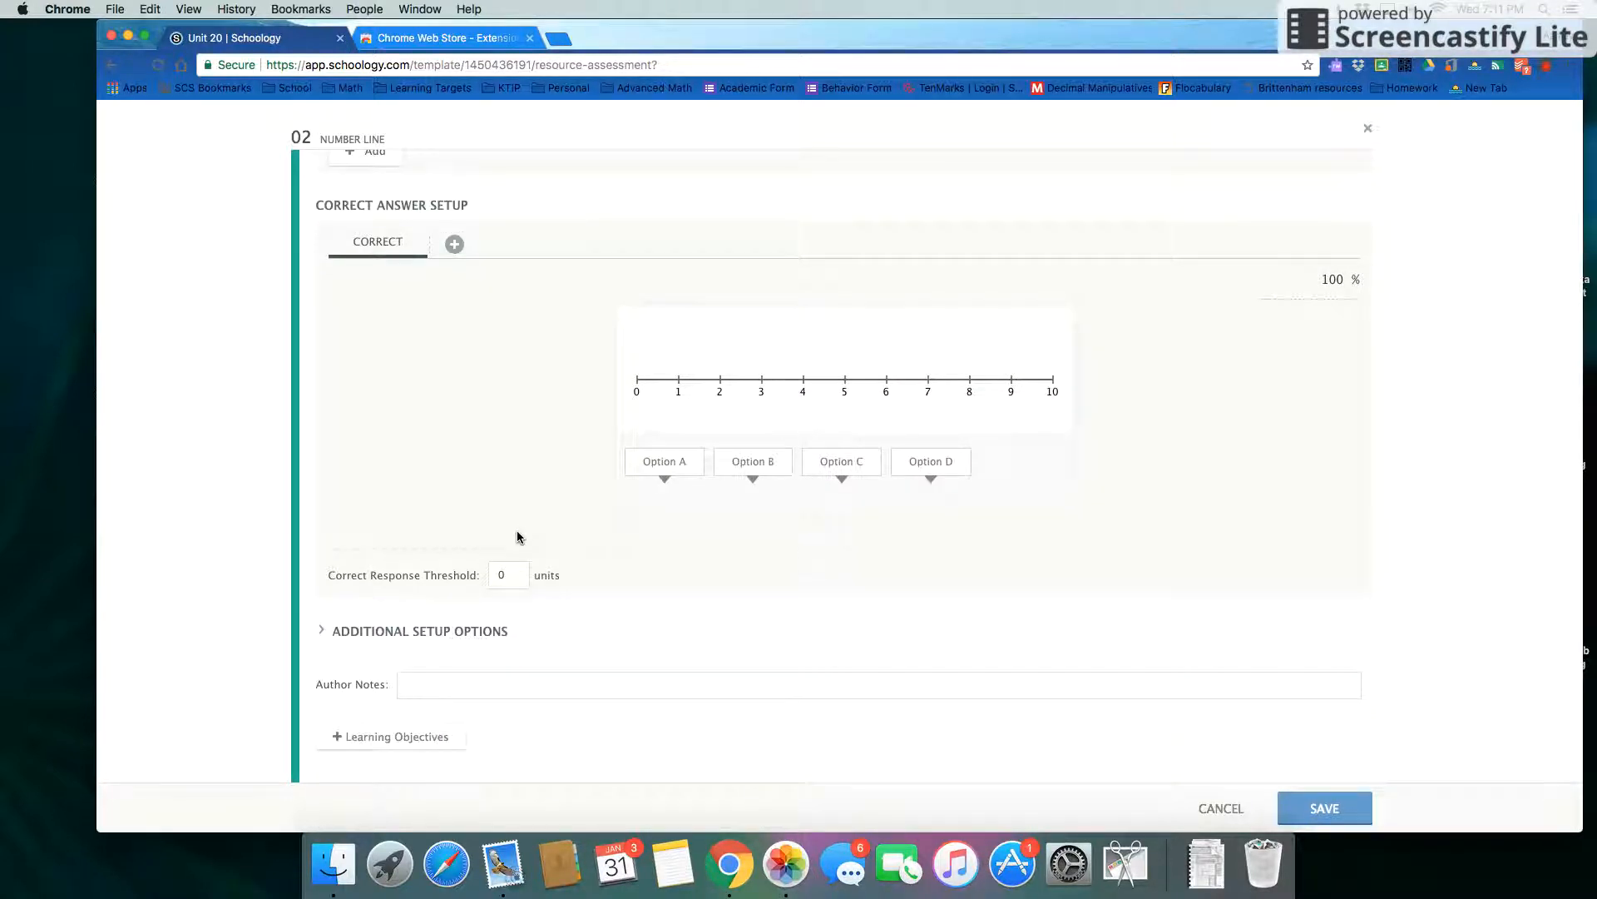
scroll(517, 533, "up", 4)
scroll(517, 536, "down", 4)
scroll(660, 419, "up", 3)
scroll(657, 422, "up", 2)
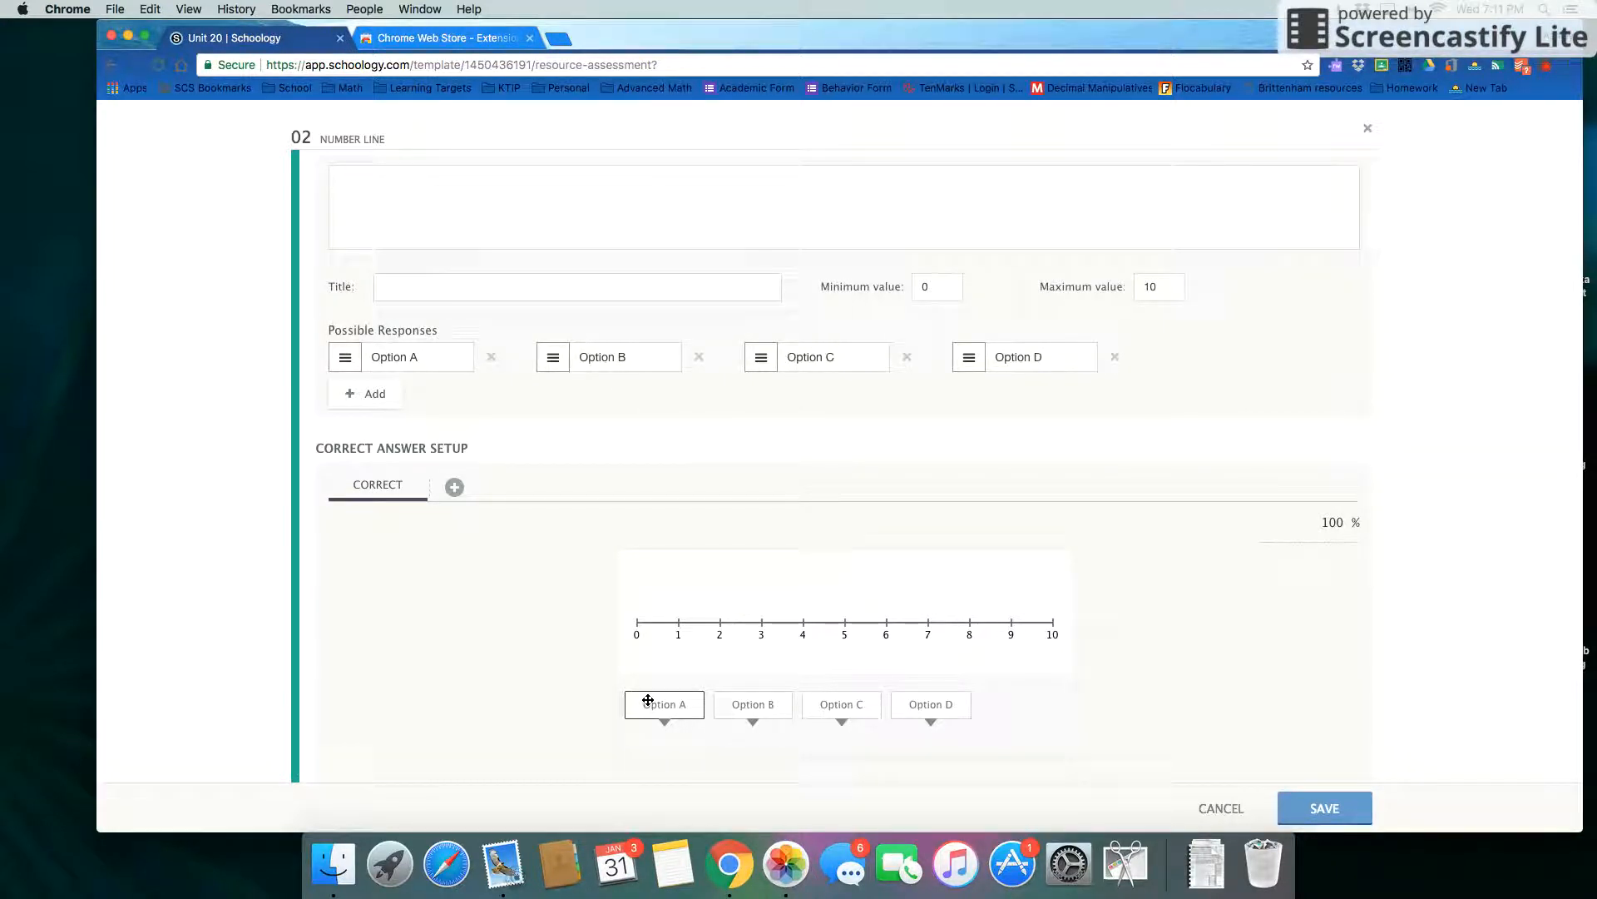
mouse_move(663, 702)
left_mouse_down()
mouse_move(699, 695)
mouse_move(749, 577)
mouse_move(768, 594)
mouse_move(707, 637)
mouse_move(660, 703)
left_mouse_up()
left_click(1221, 809)
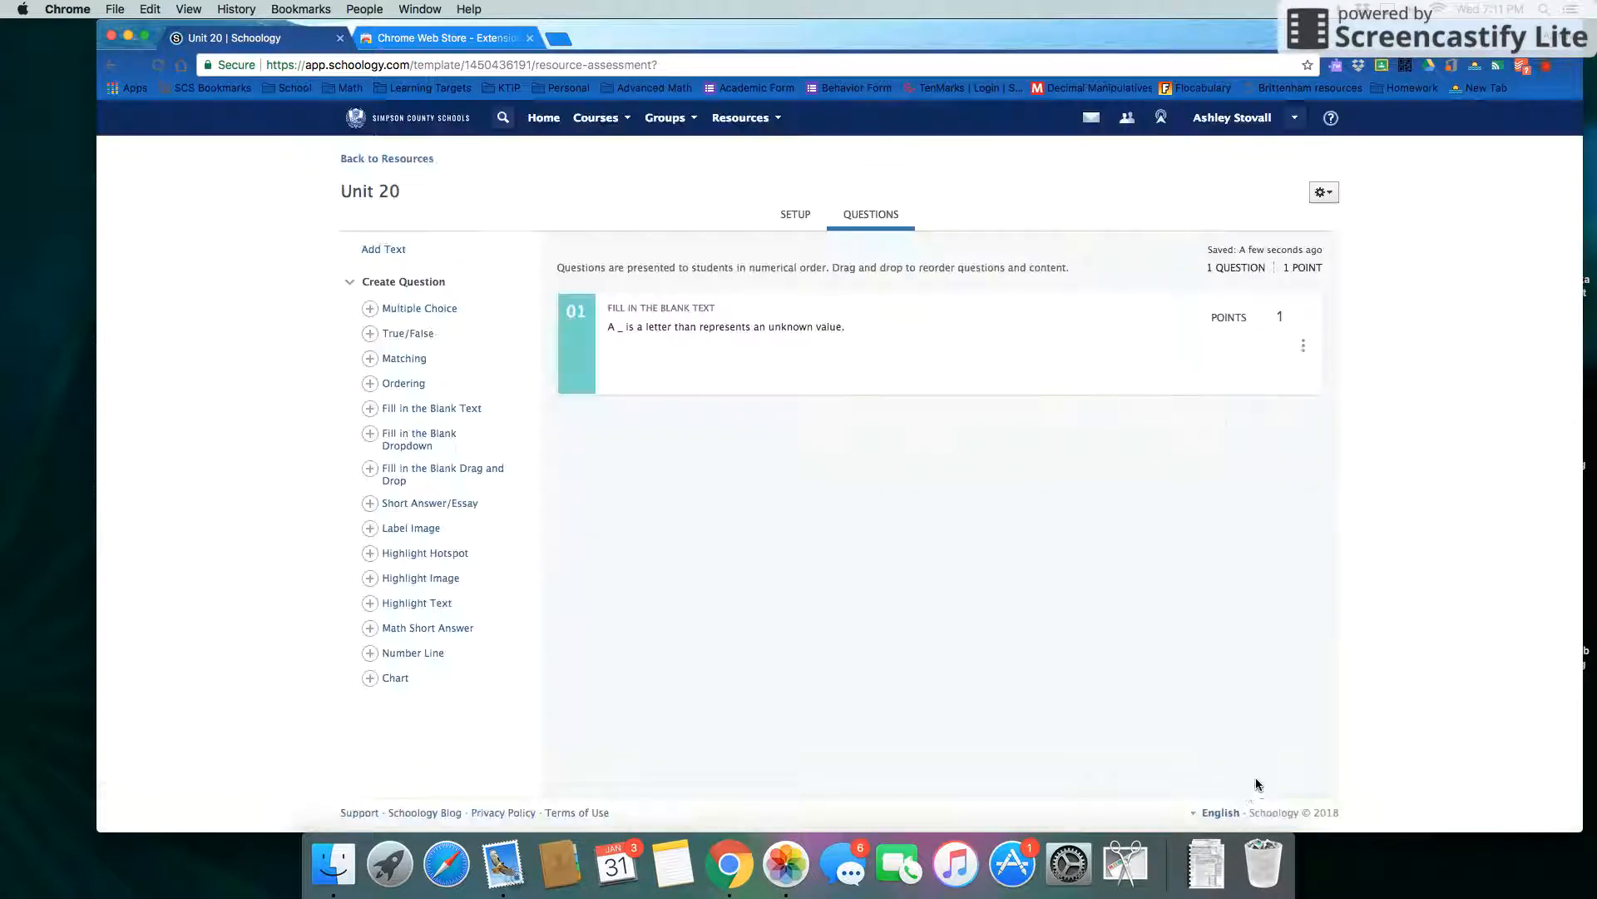
left_click(395, 384)
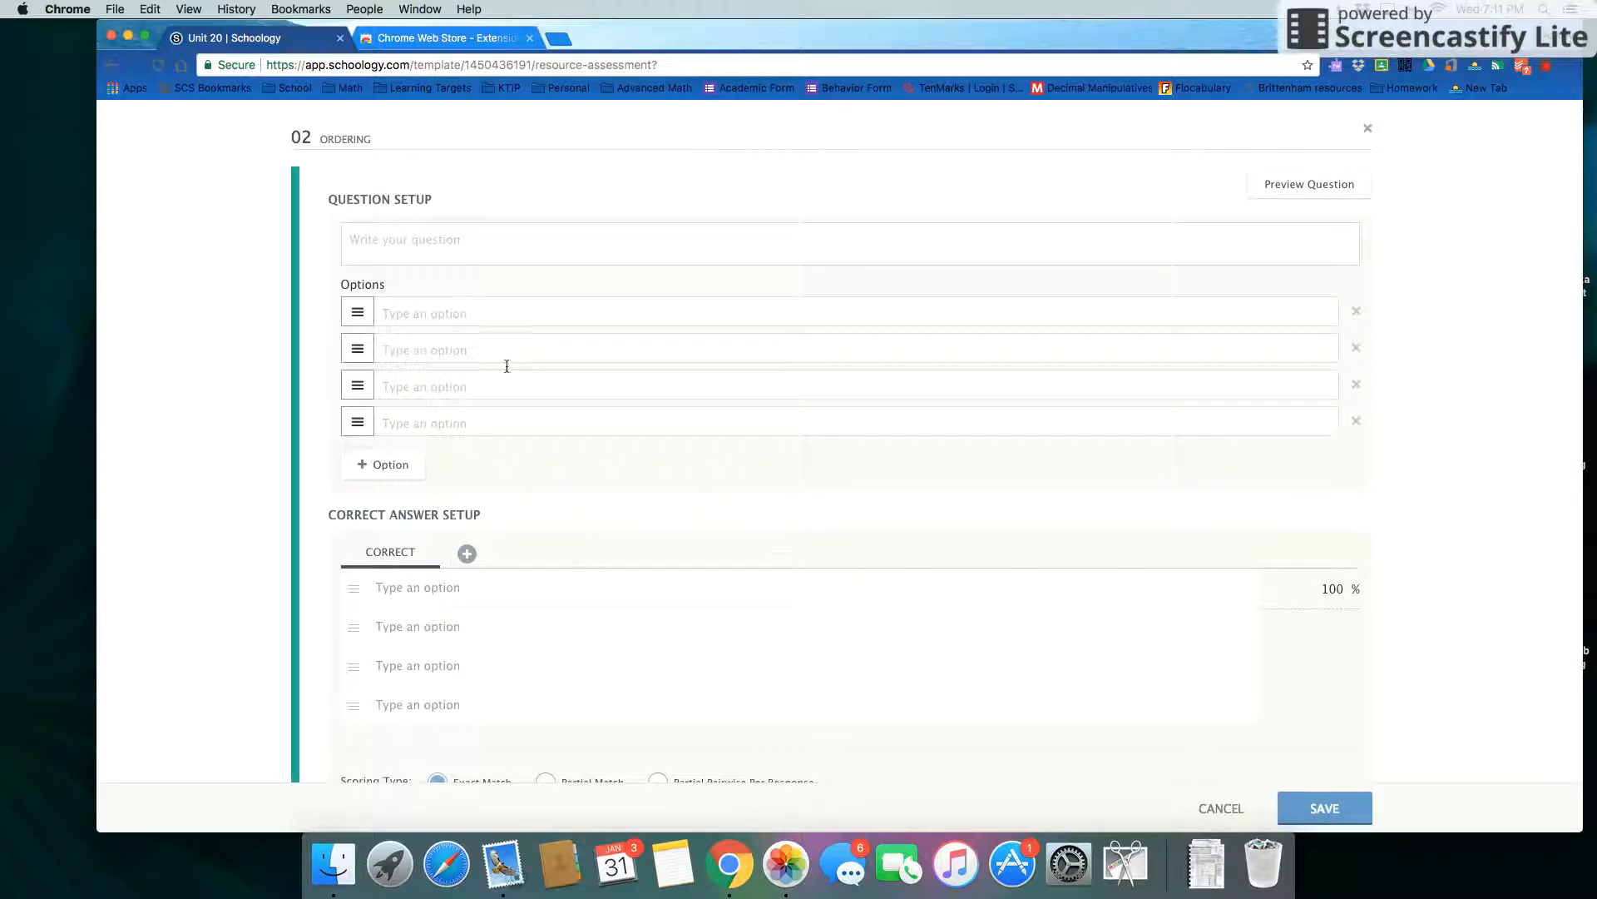
left_click(1223, 809)
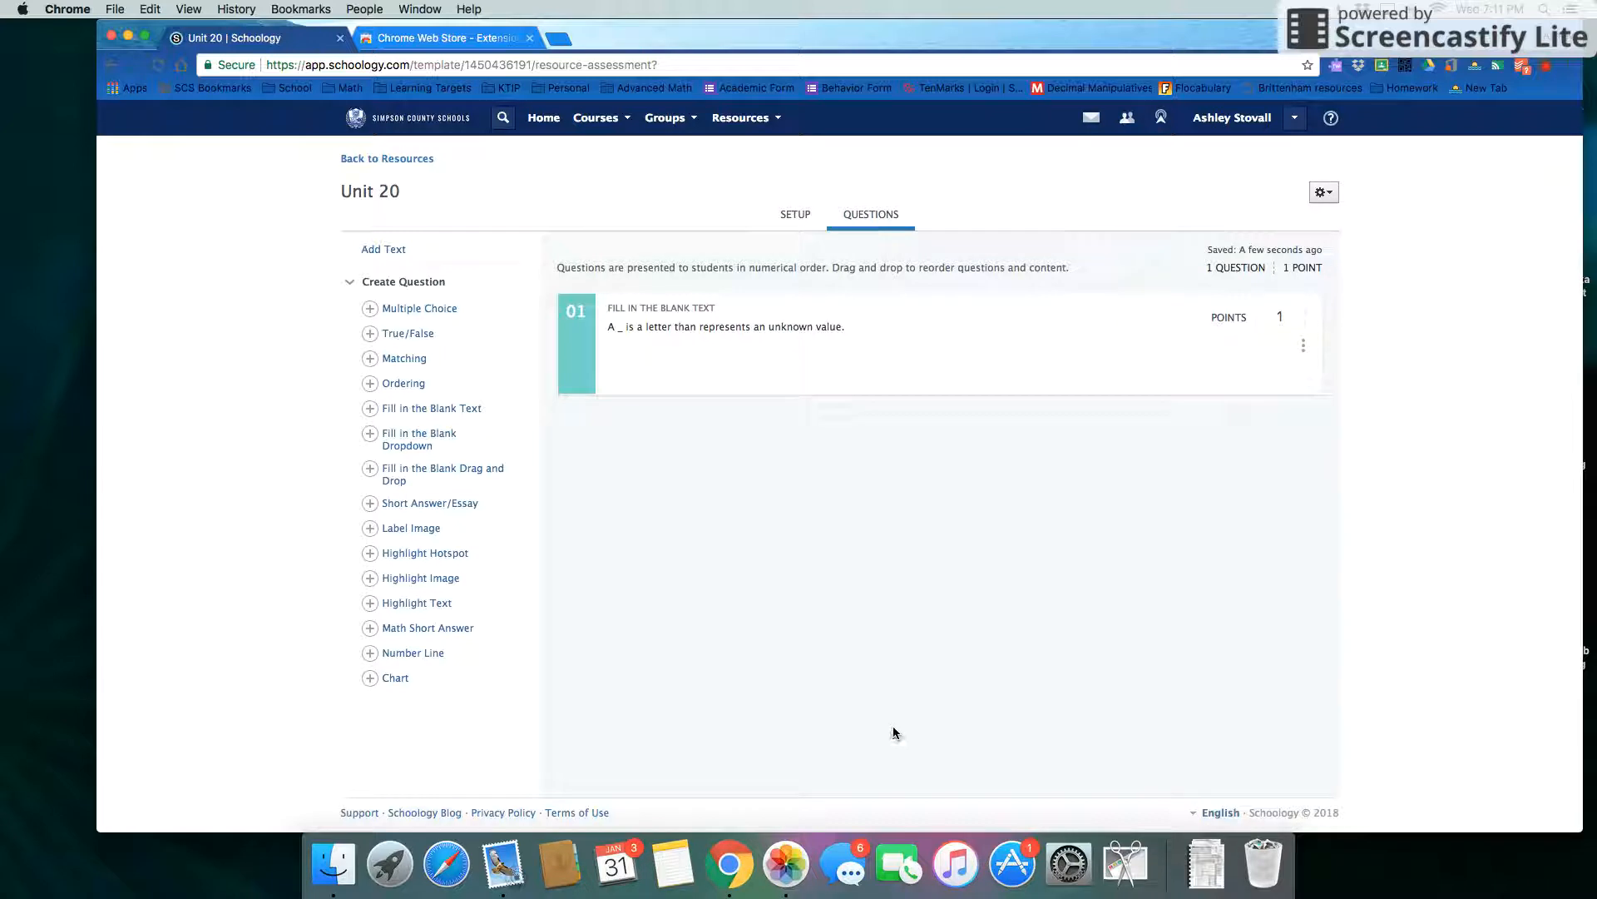
Start a Fill in the Blank Dropdown question reading "A _ is a letter that represents an unknown value.".
left_click(386, 441)
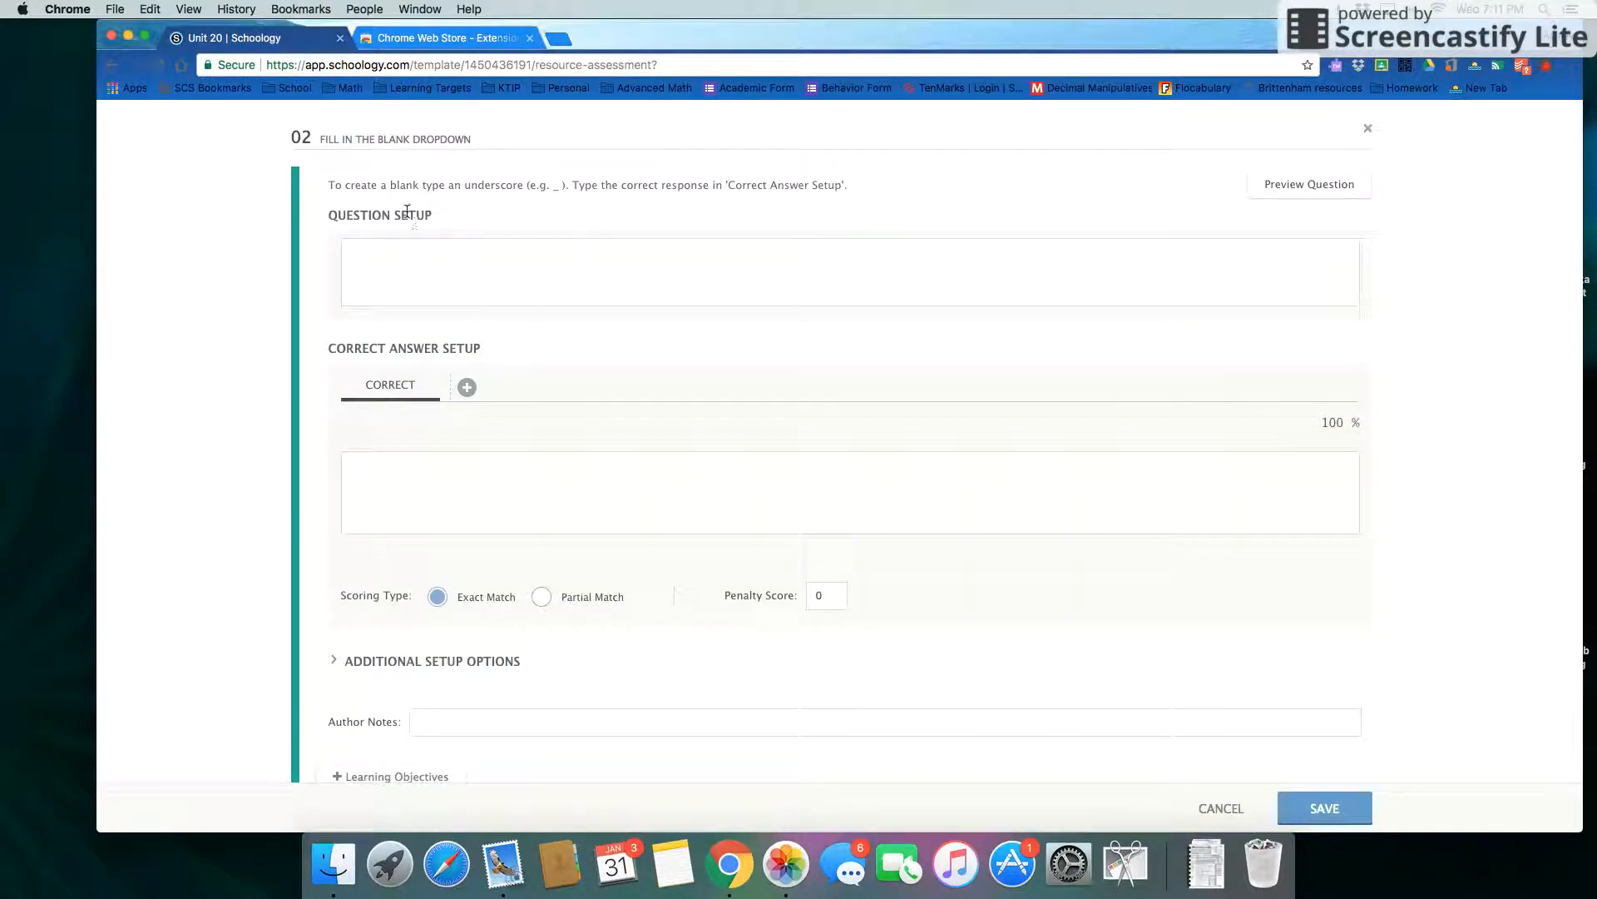
left_click(591, 287)
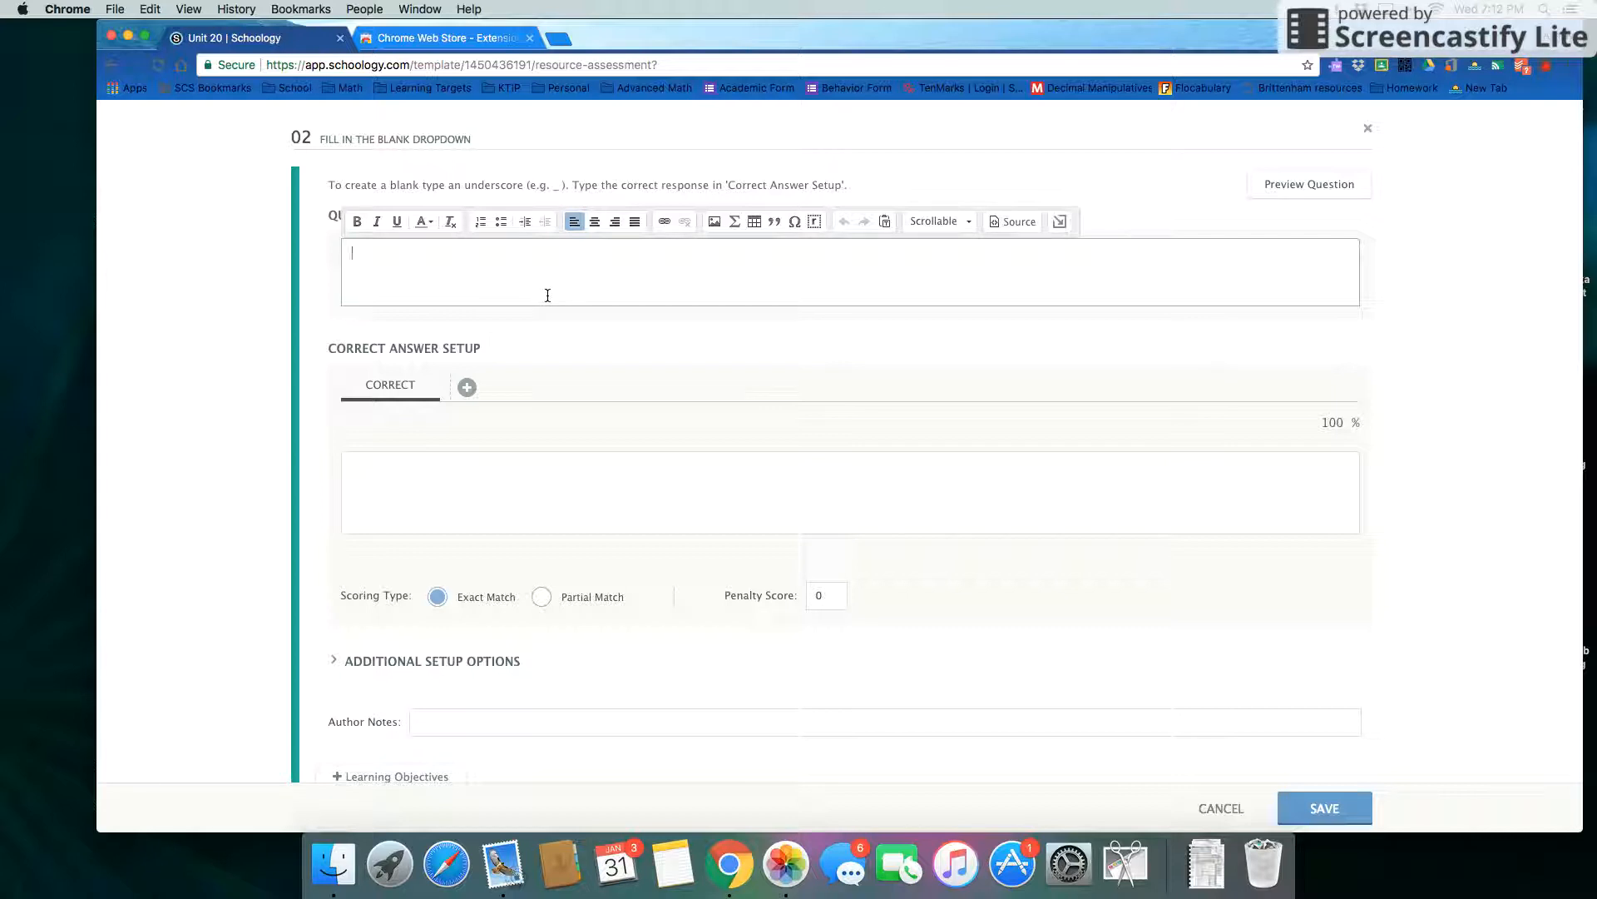
type("A _ is ")
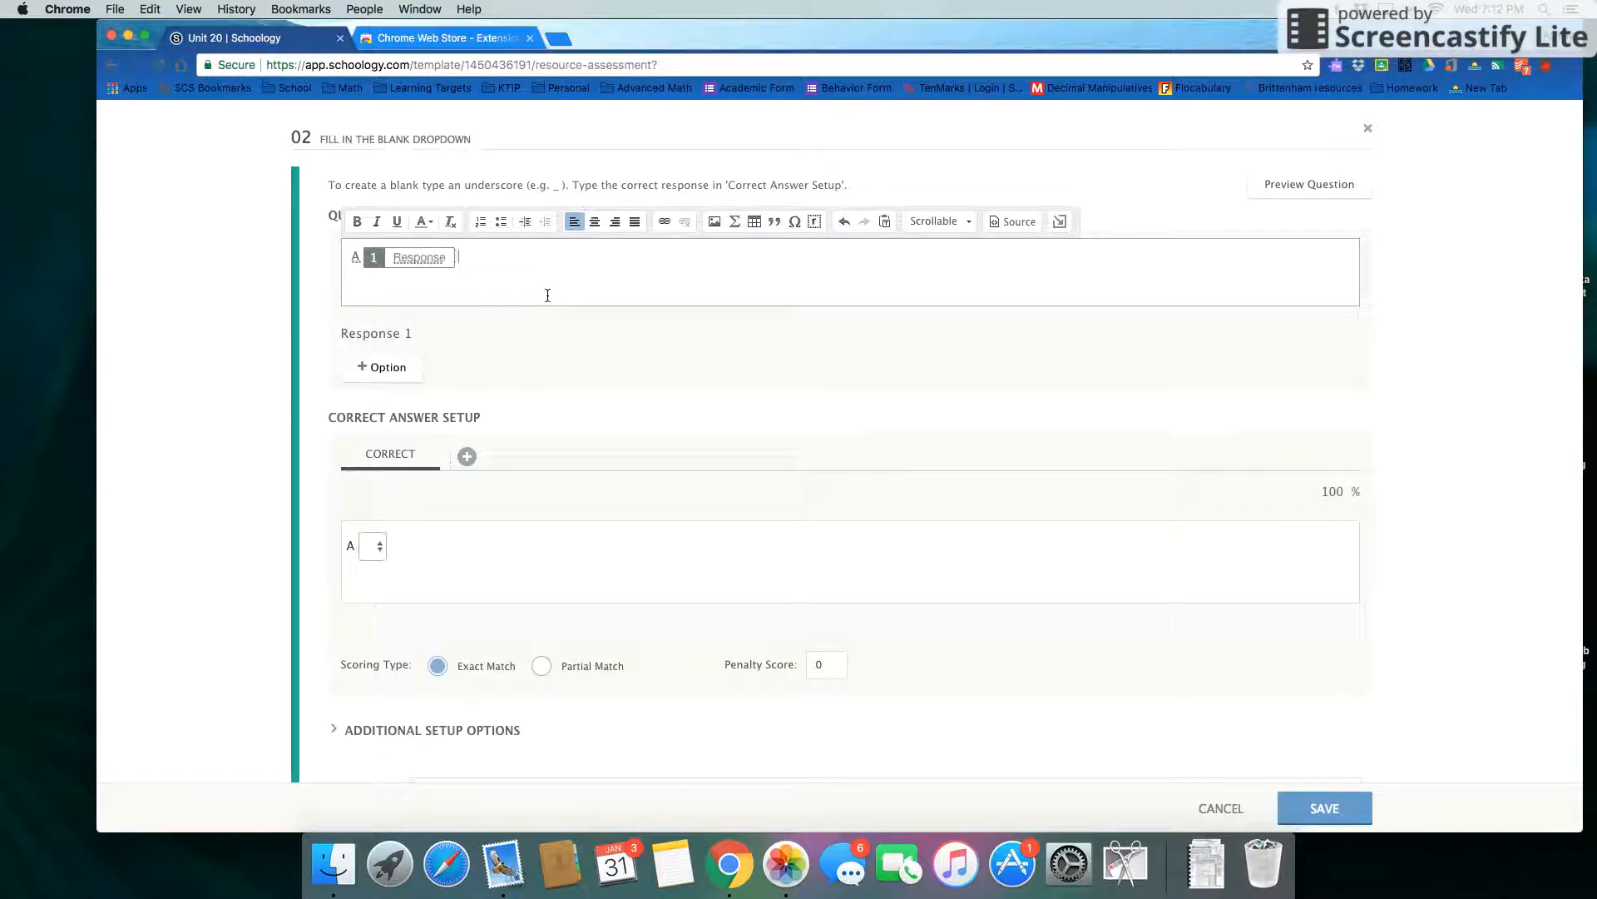
type("a letter tahn")
key("BackSpace")
type("at represents an unknown value.")
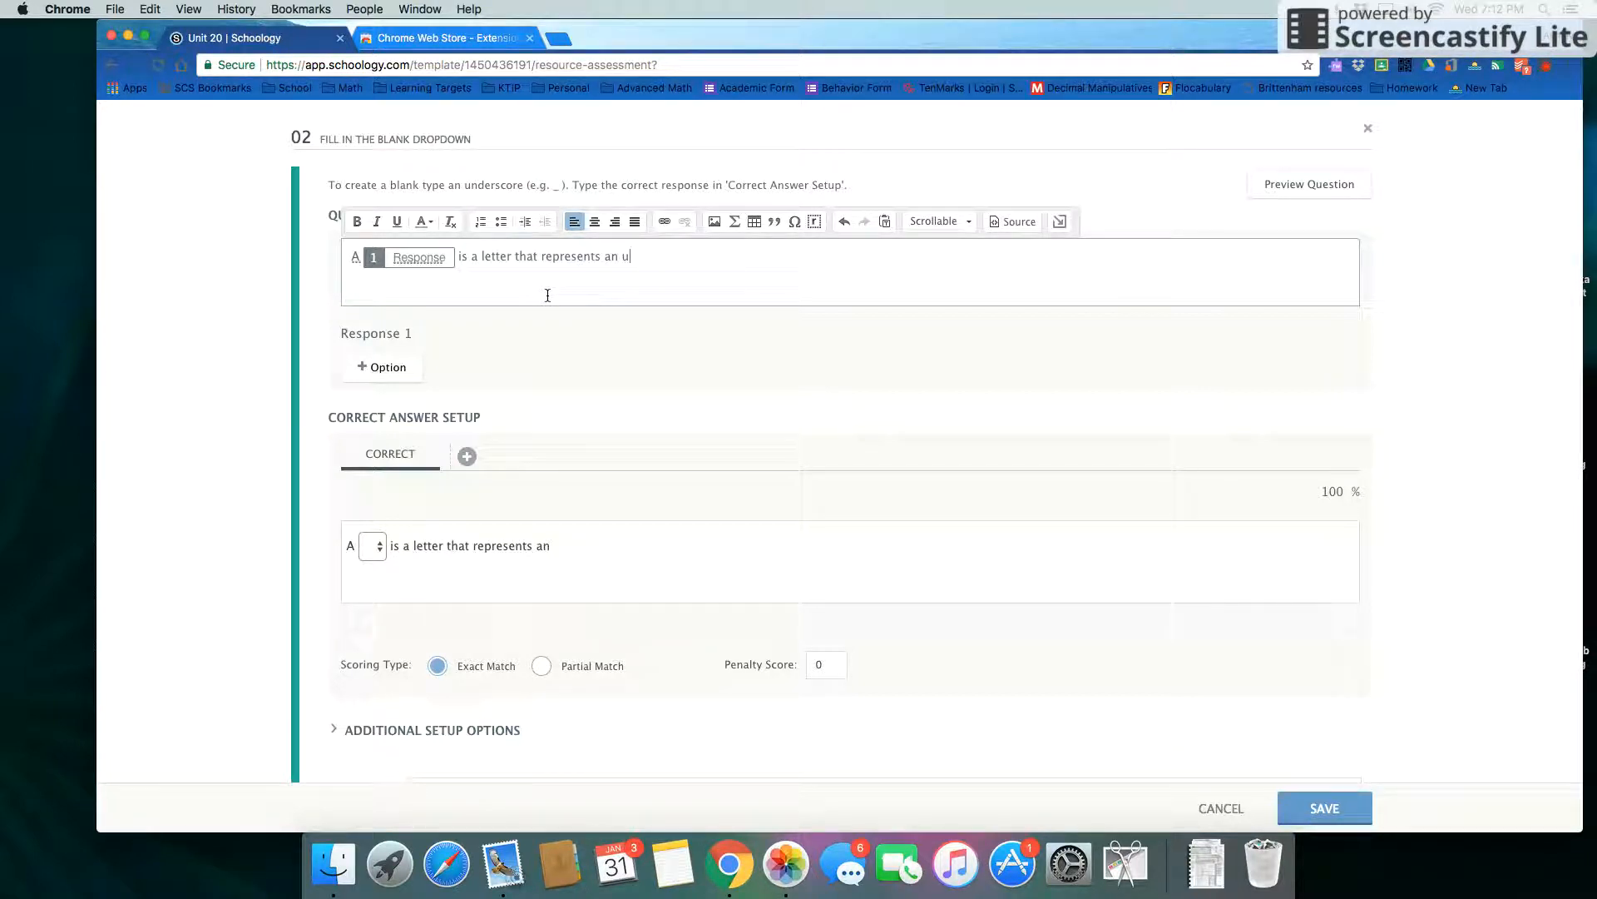
Check the blank's answer dropdown and add two alternate answers to the correct answer setup.
scroll(547, 296, "down", 1)
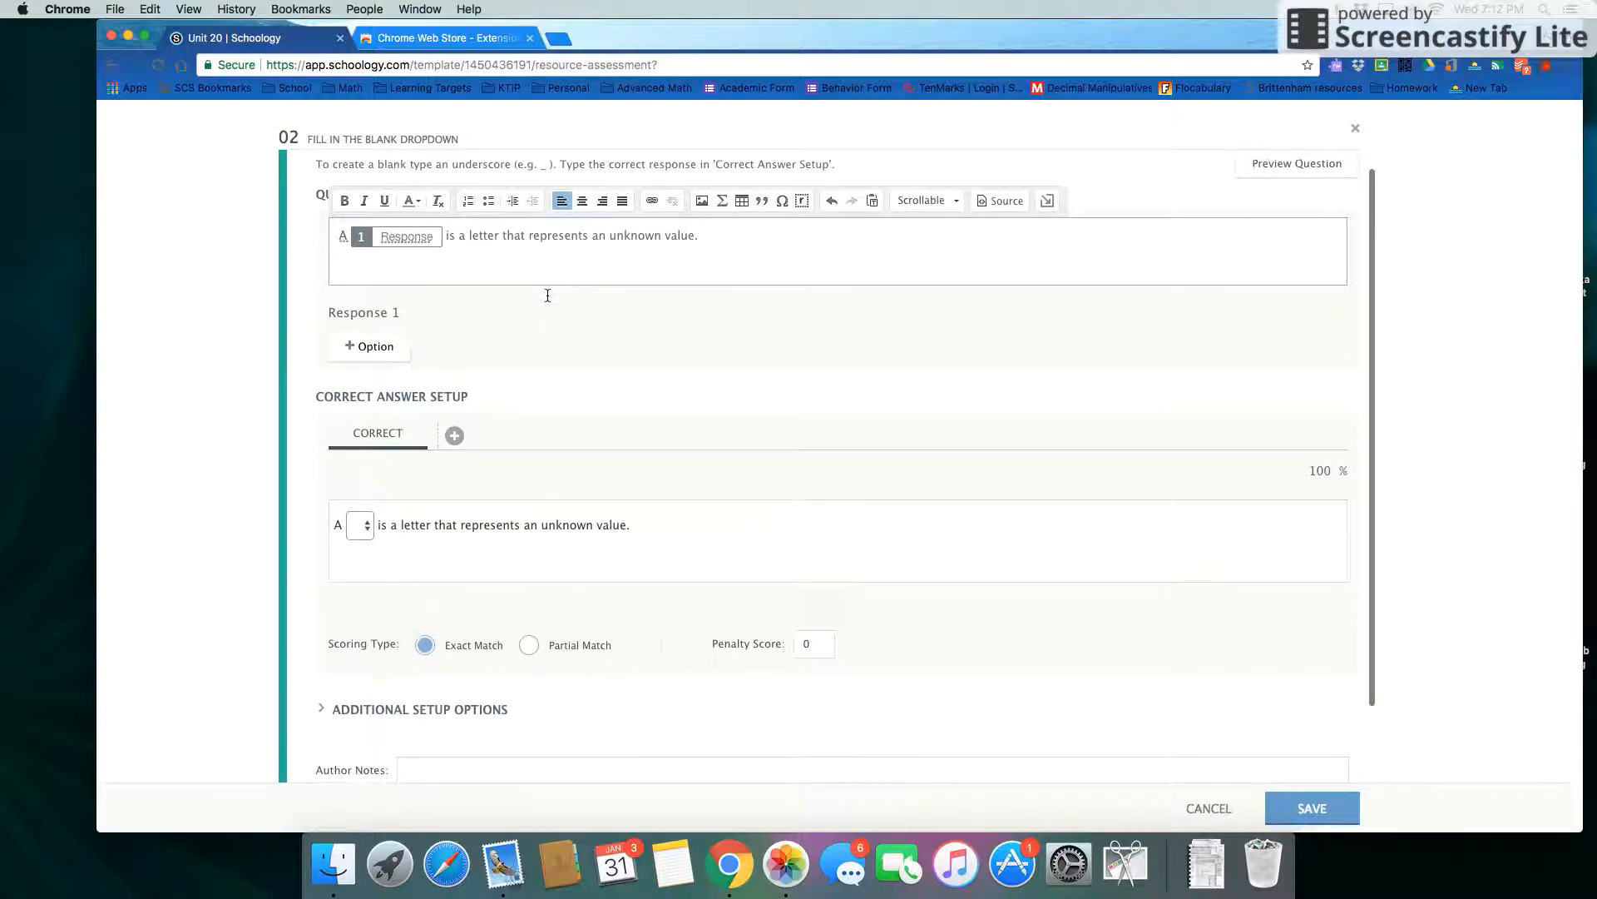
left_click(379, 529)
left_click(618, 545)
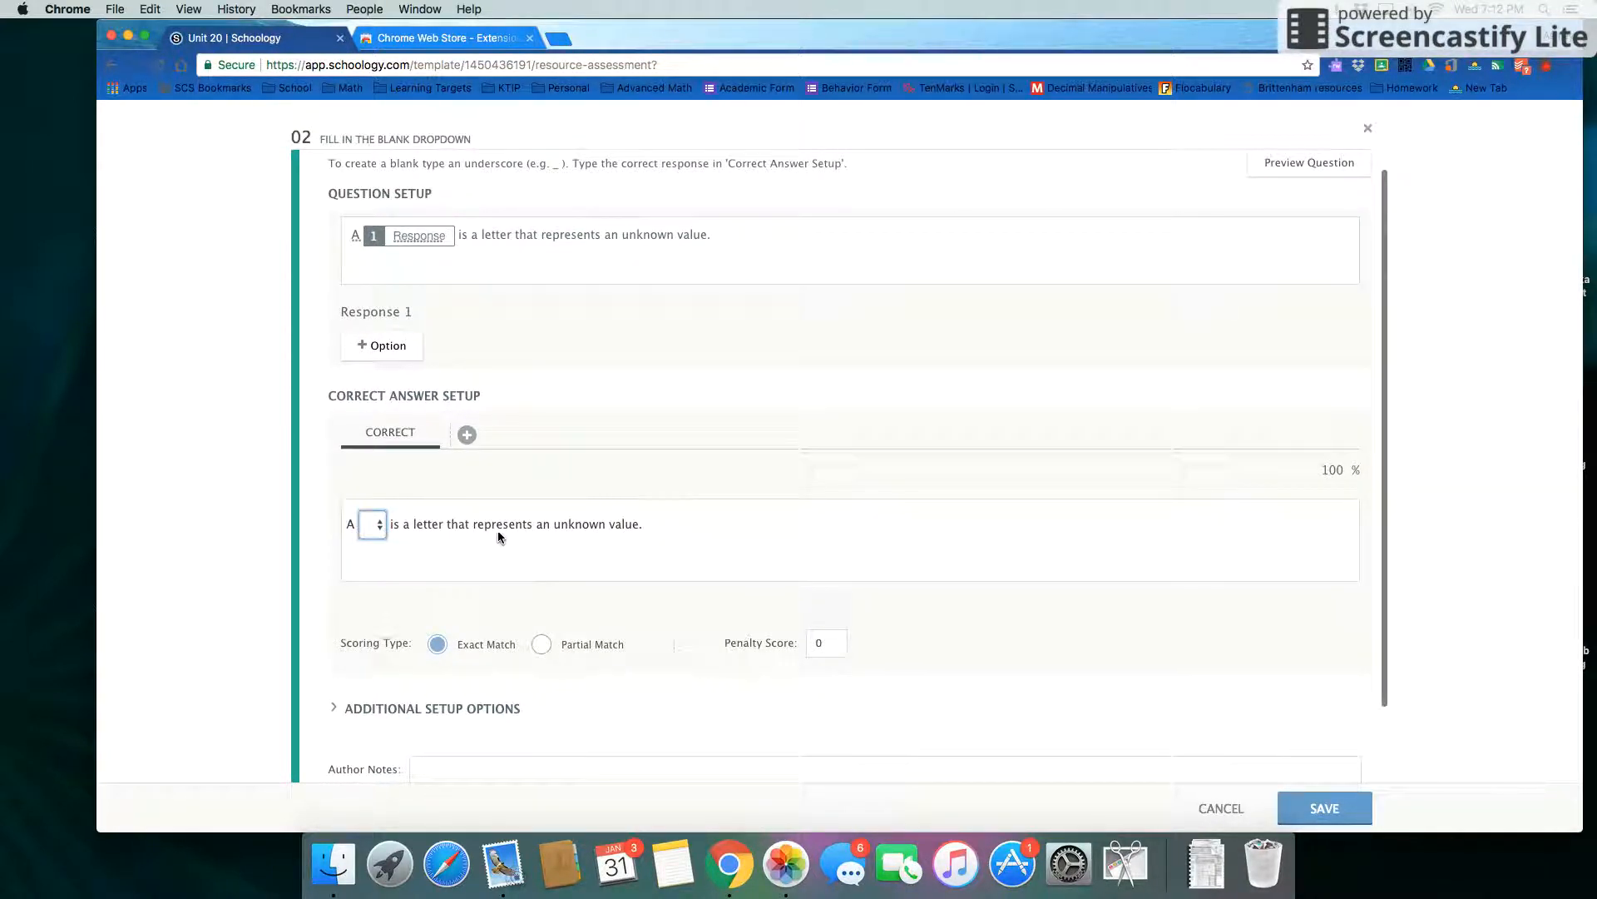
scroll(499, 537, "down", 3)
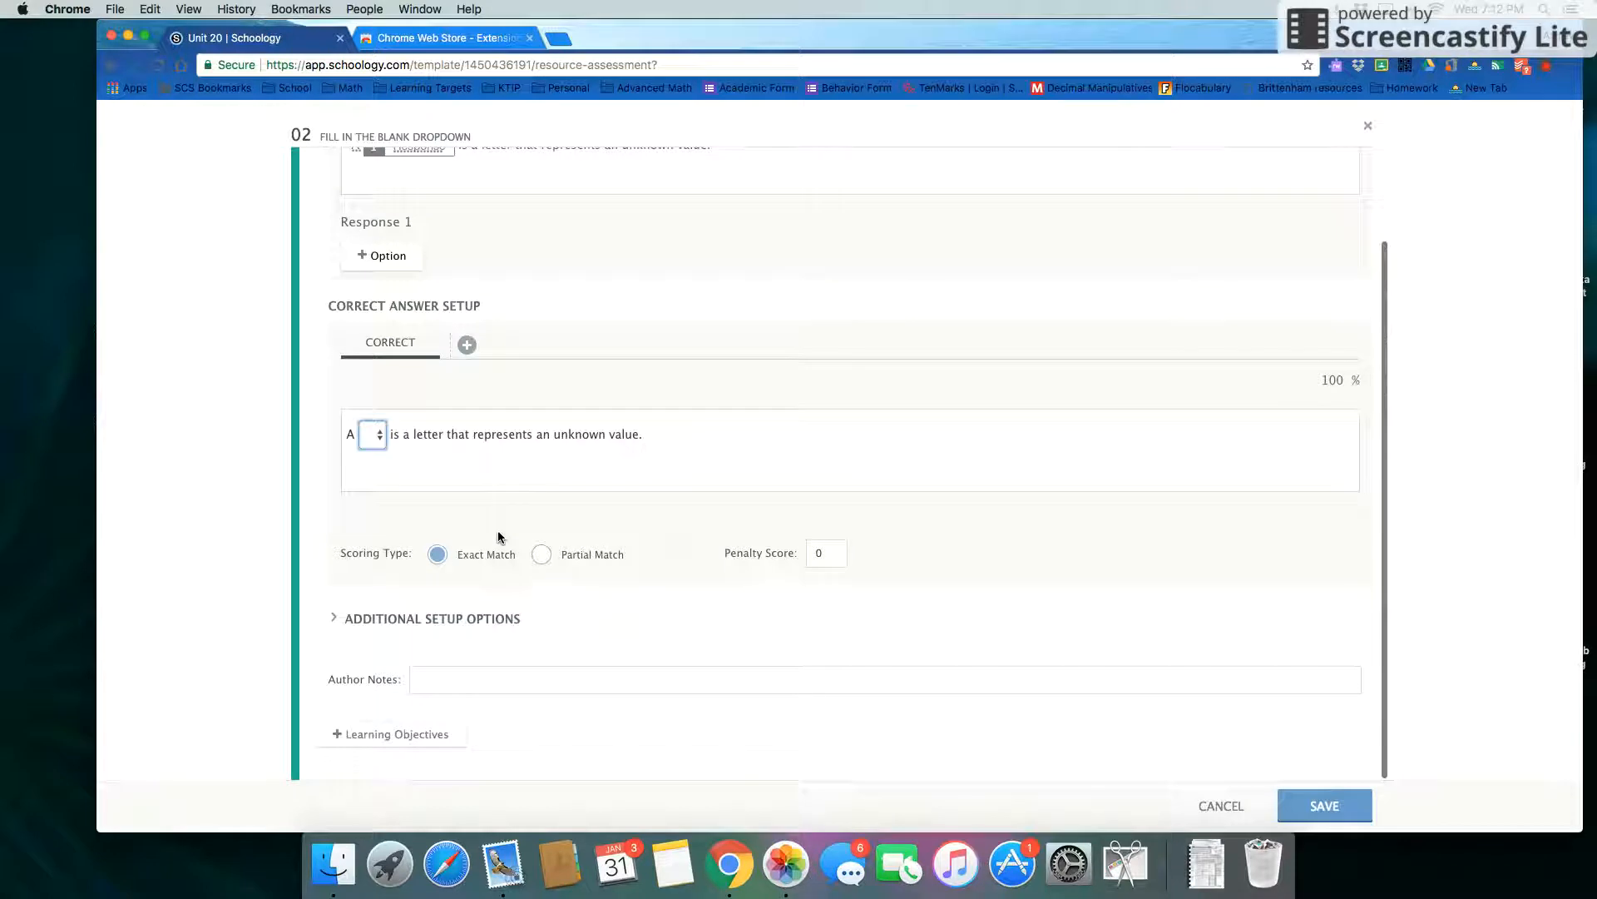
left_click(467, 346)
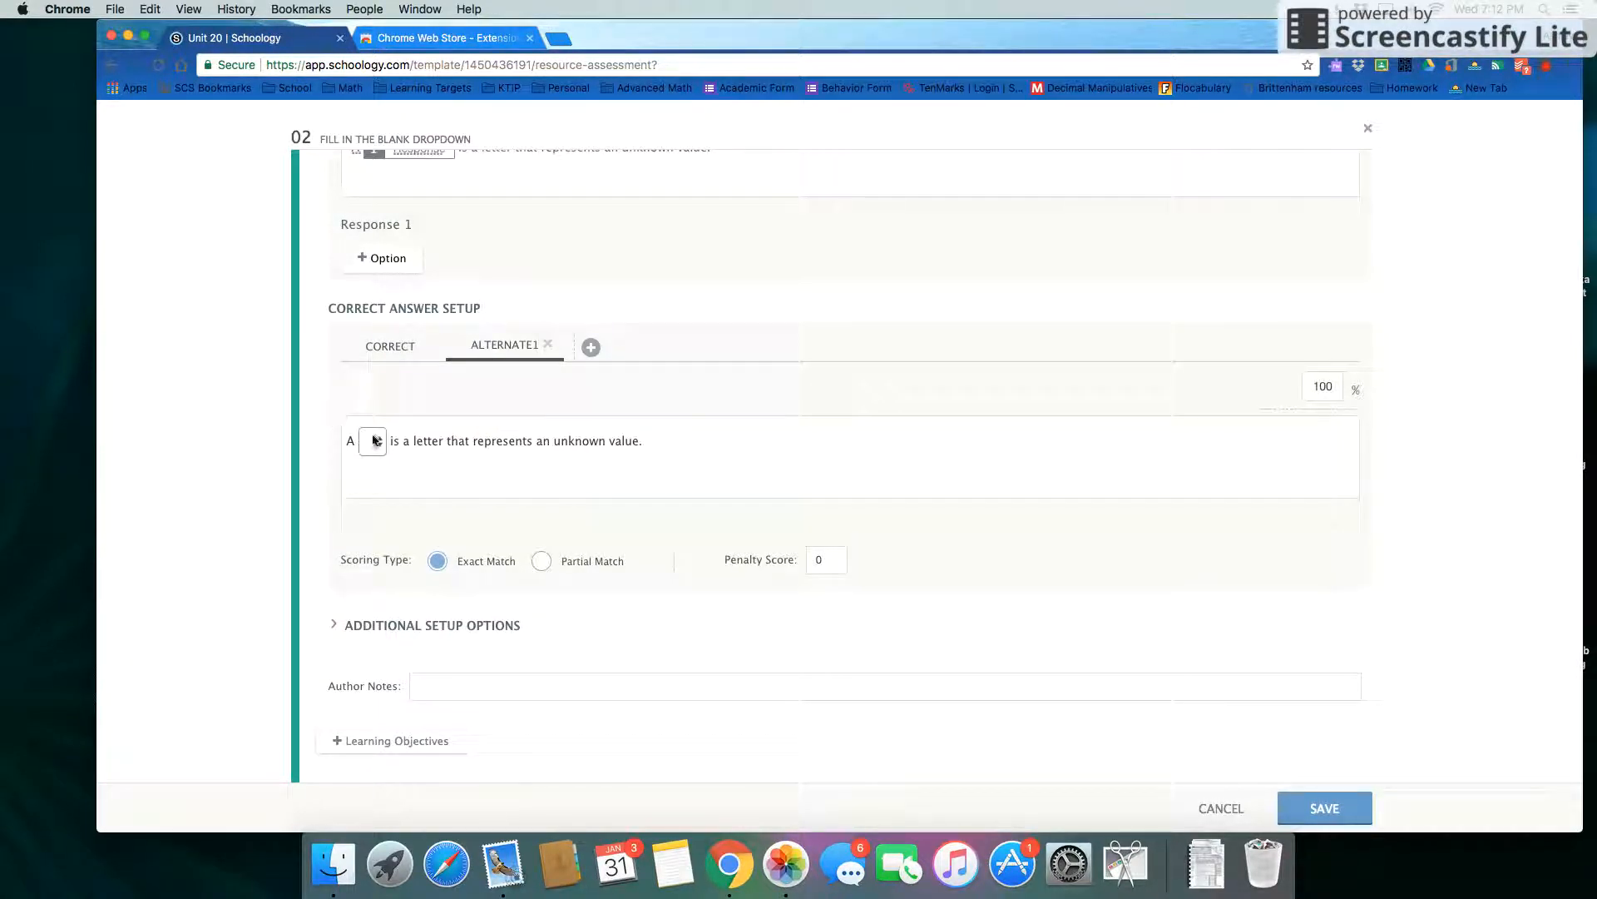
left_click(591, 347)
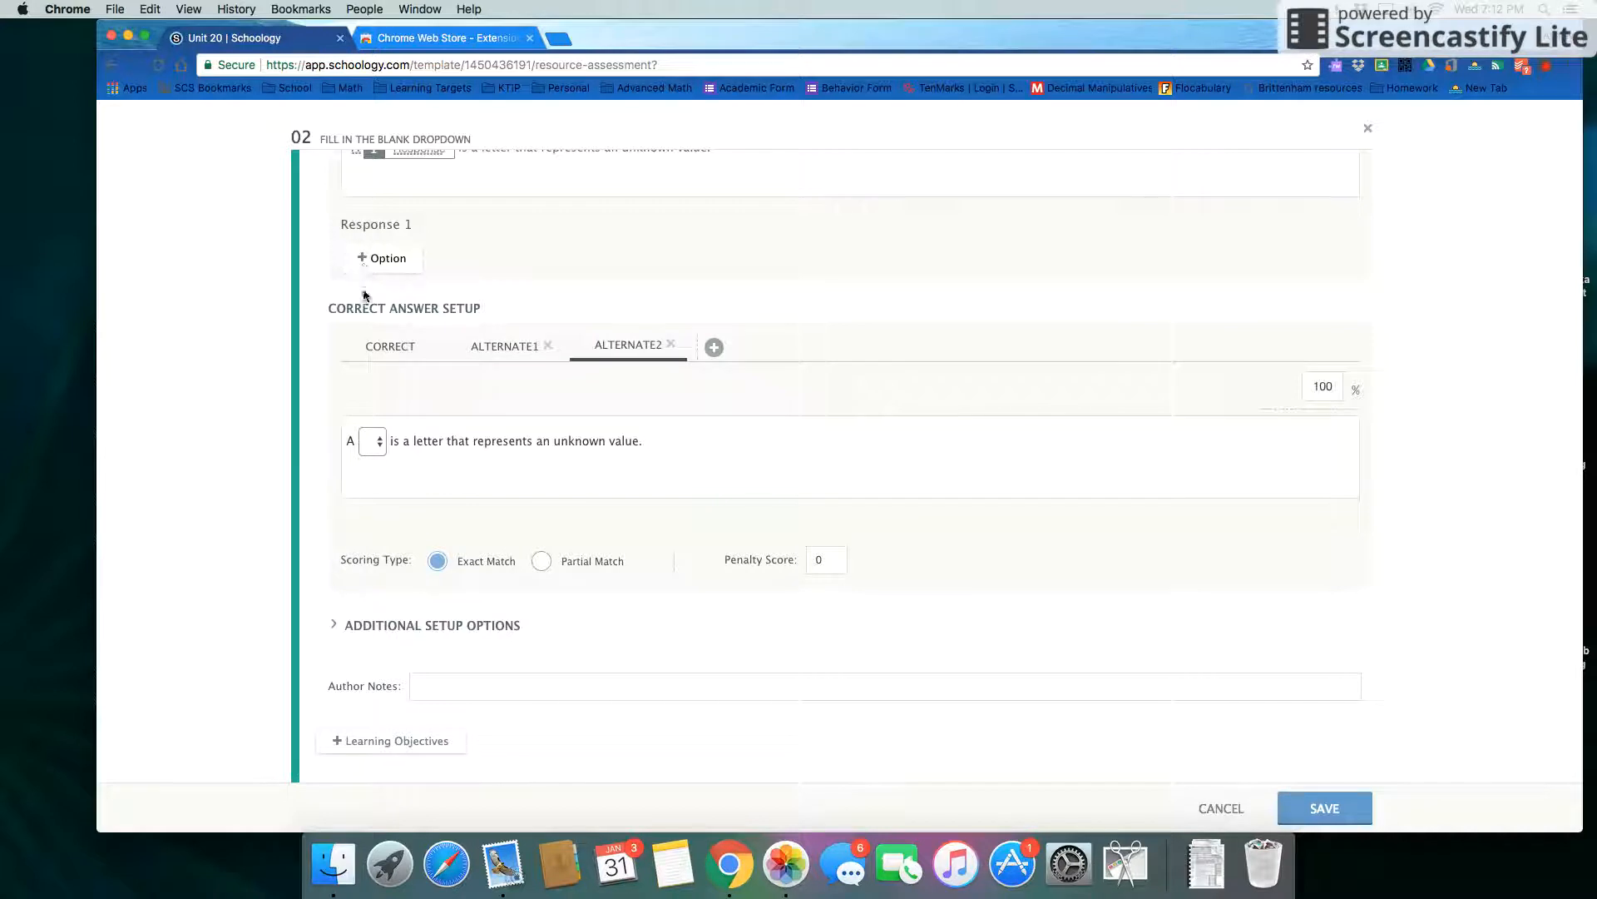
Add the options "variable", "equation" and "expression" to the dropdown blank's Response 1.
left_click(372, 258)
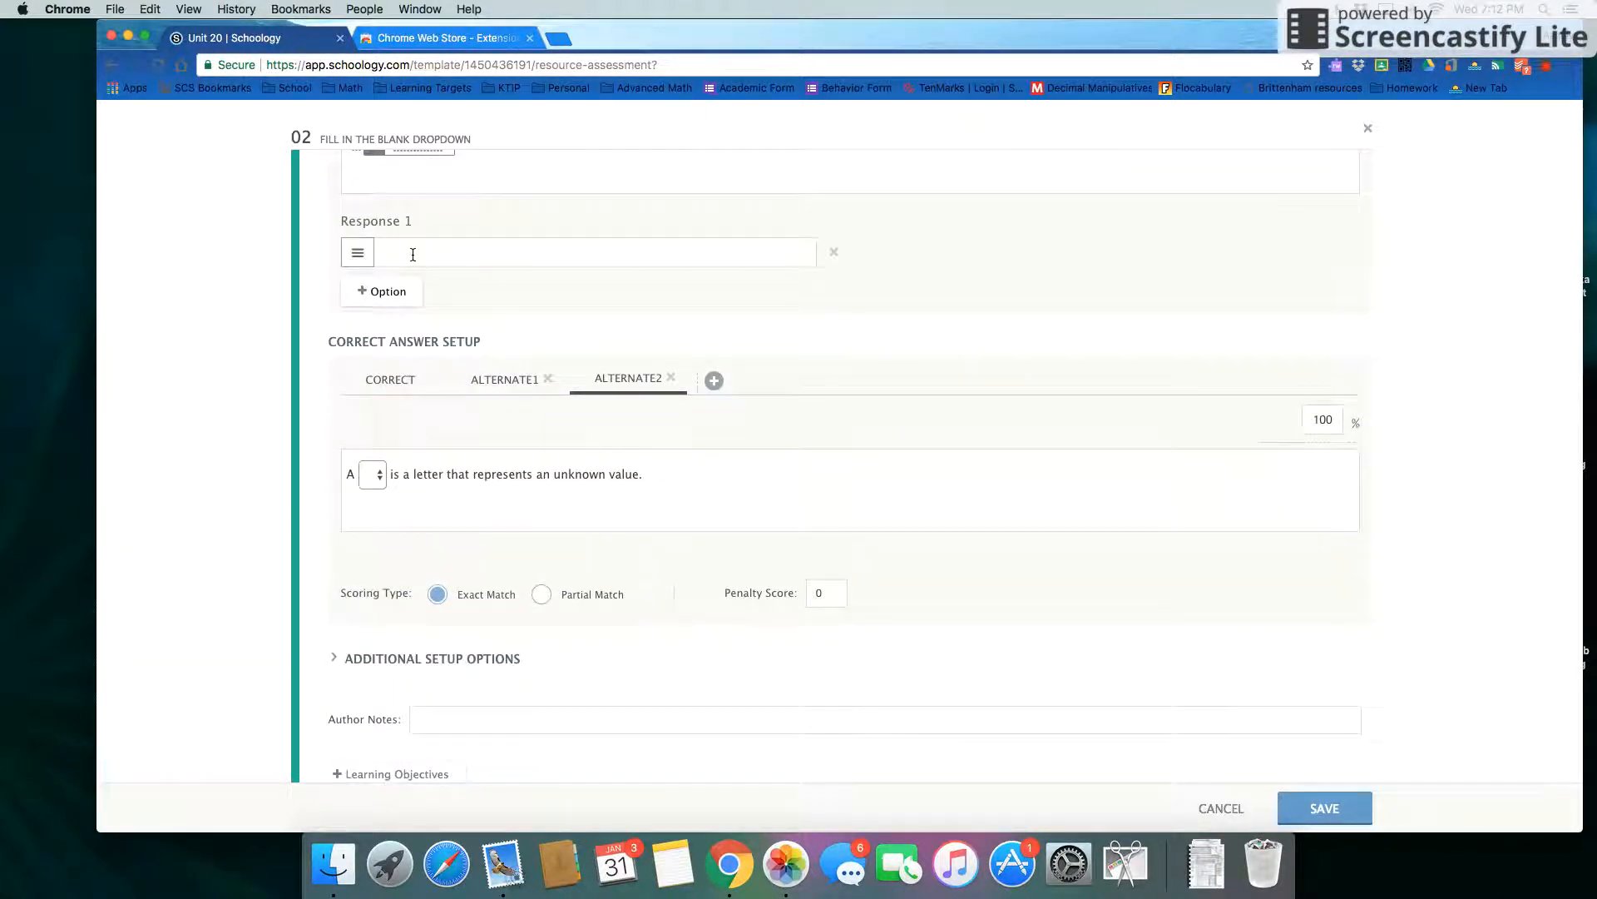
type("variable")
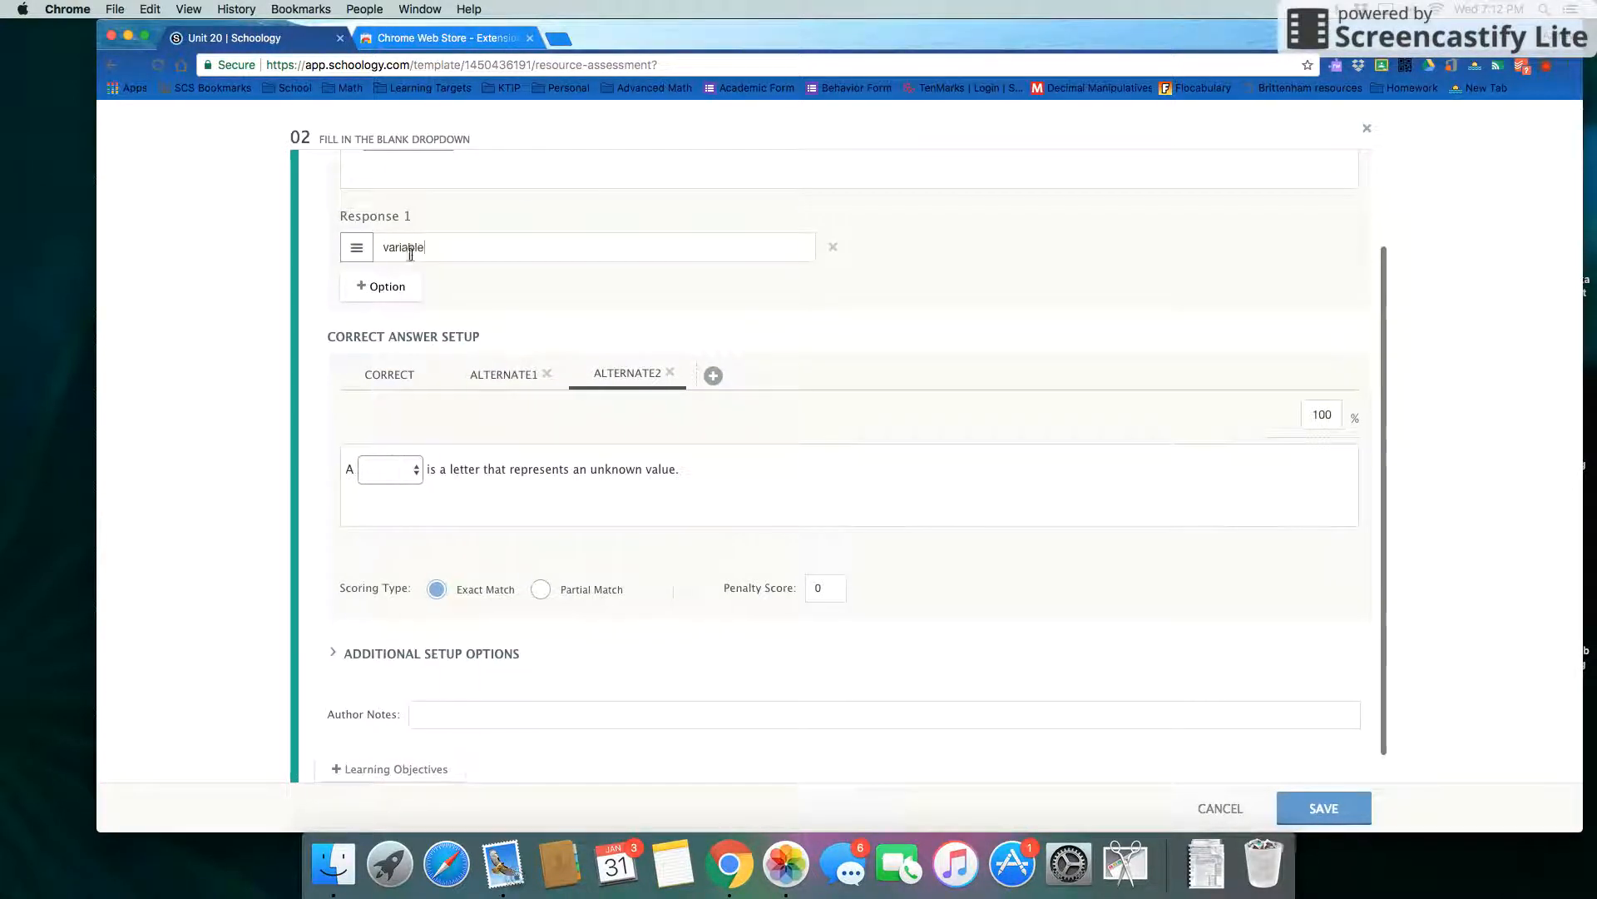
left_click(370, 290)
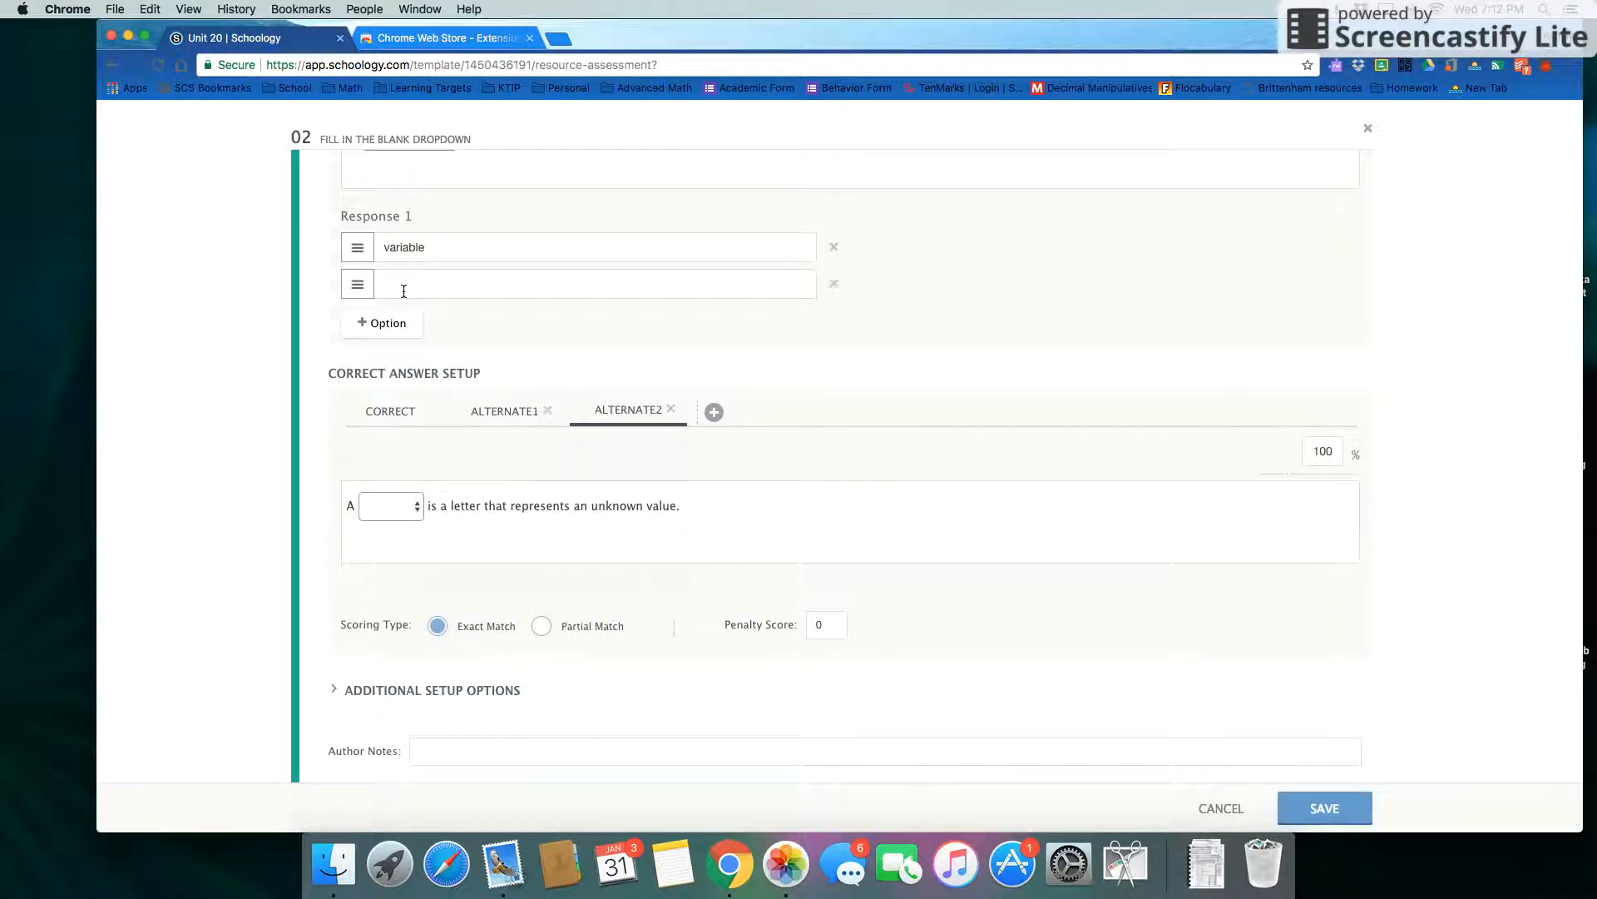
type("n")
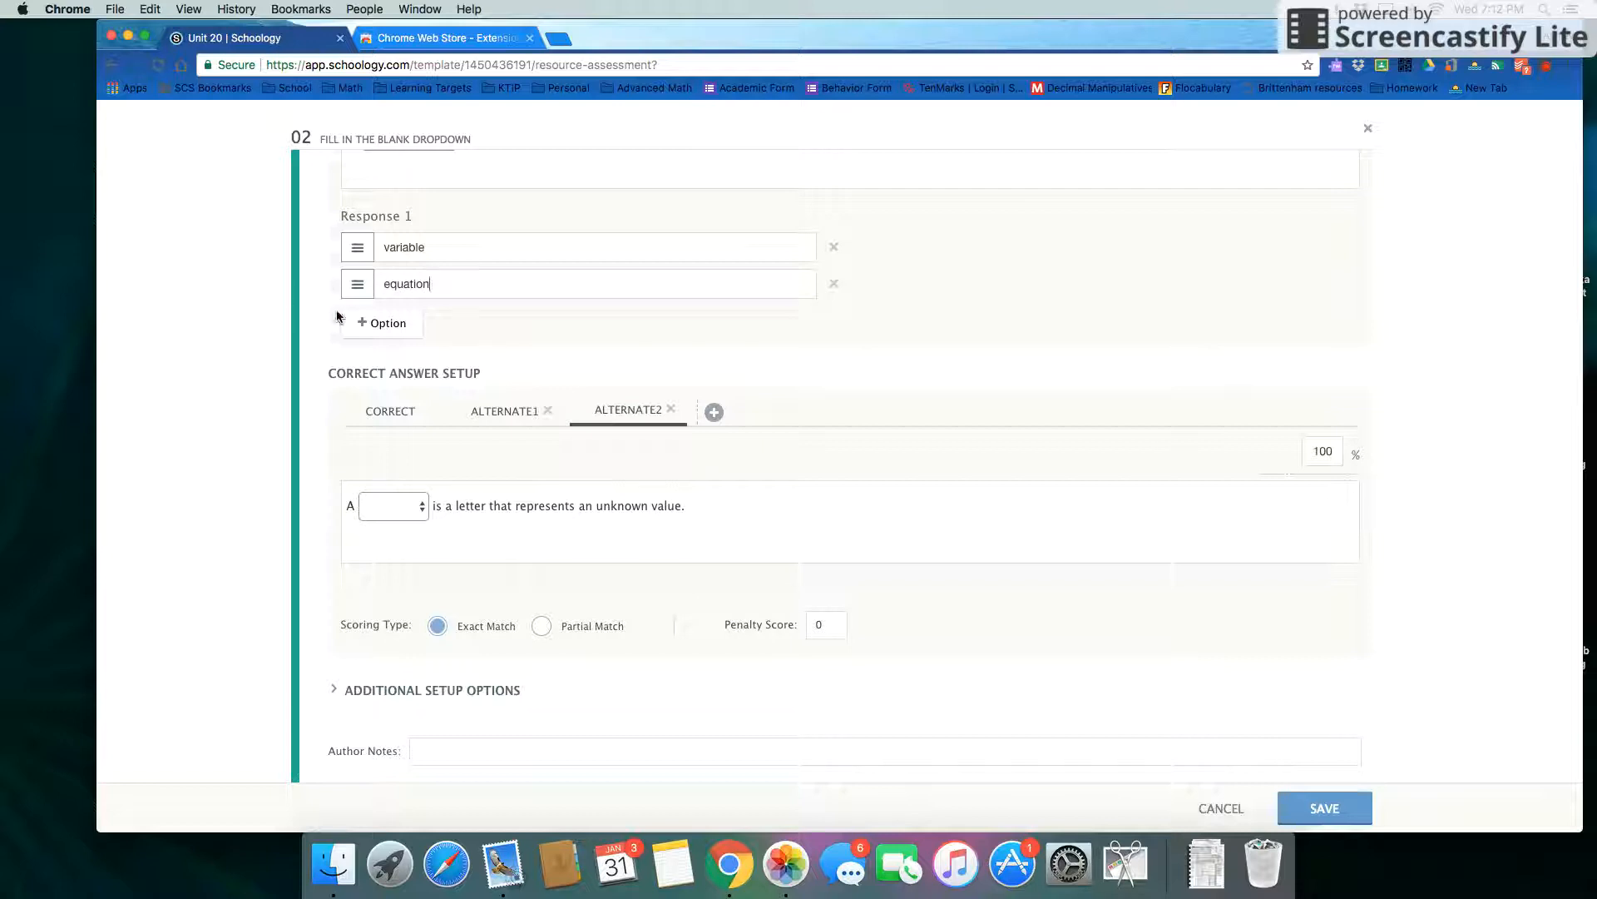
left_click(365, 323)
type("expression")
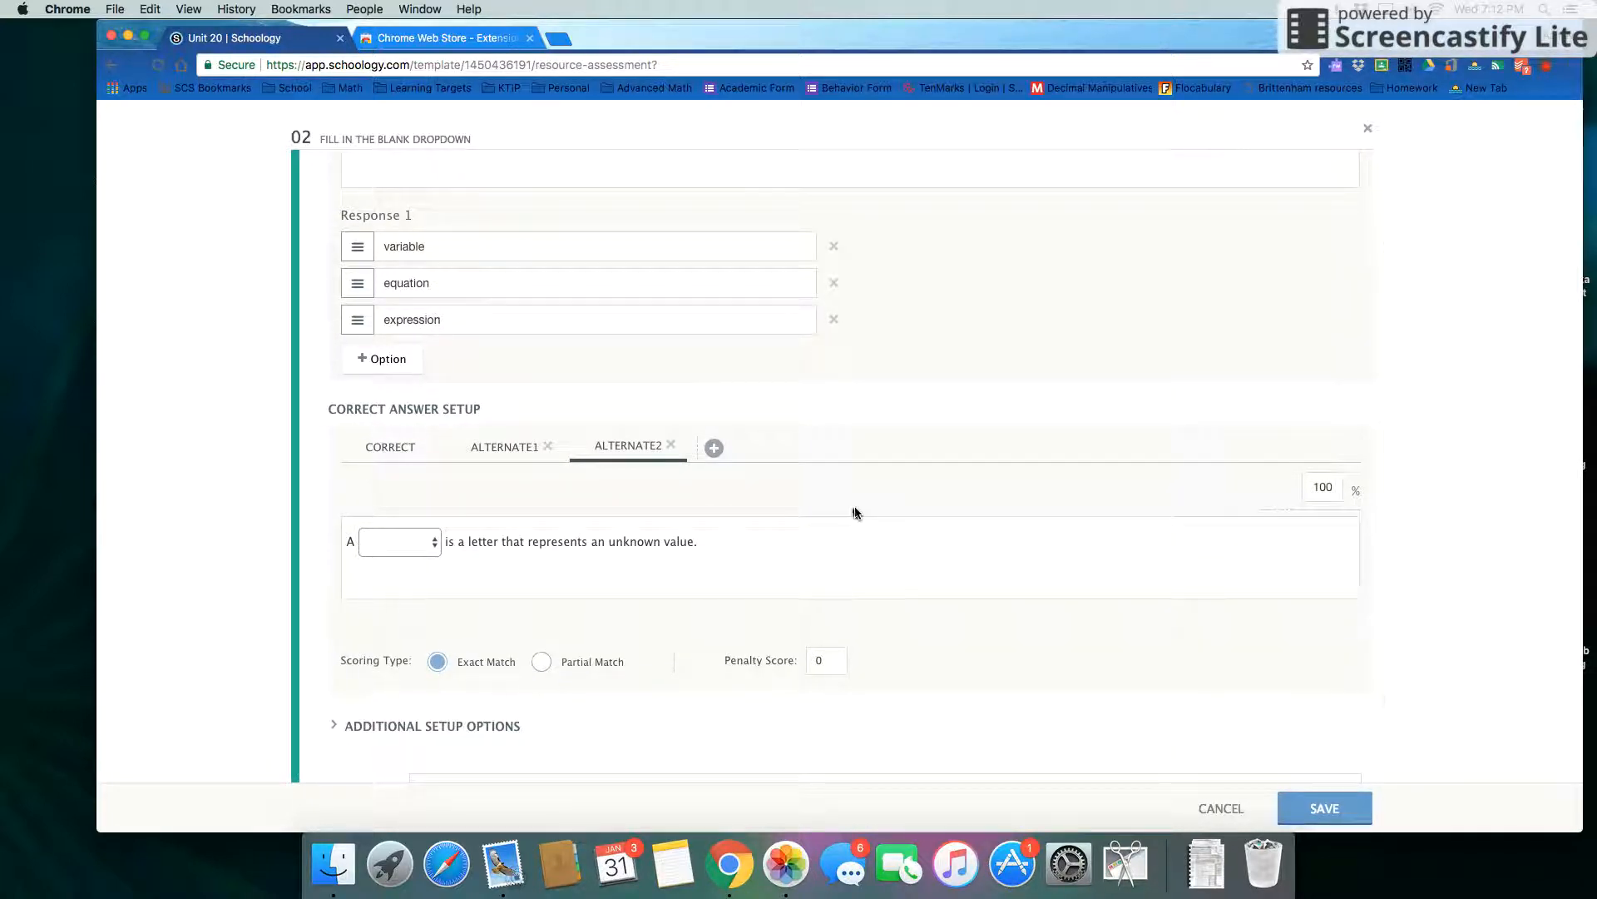
Check the answer choices offered by the blank in the second alternate answer and cancel the dropdown question.
scroll(832, 499, "down", 3)
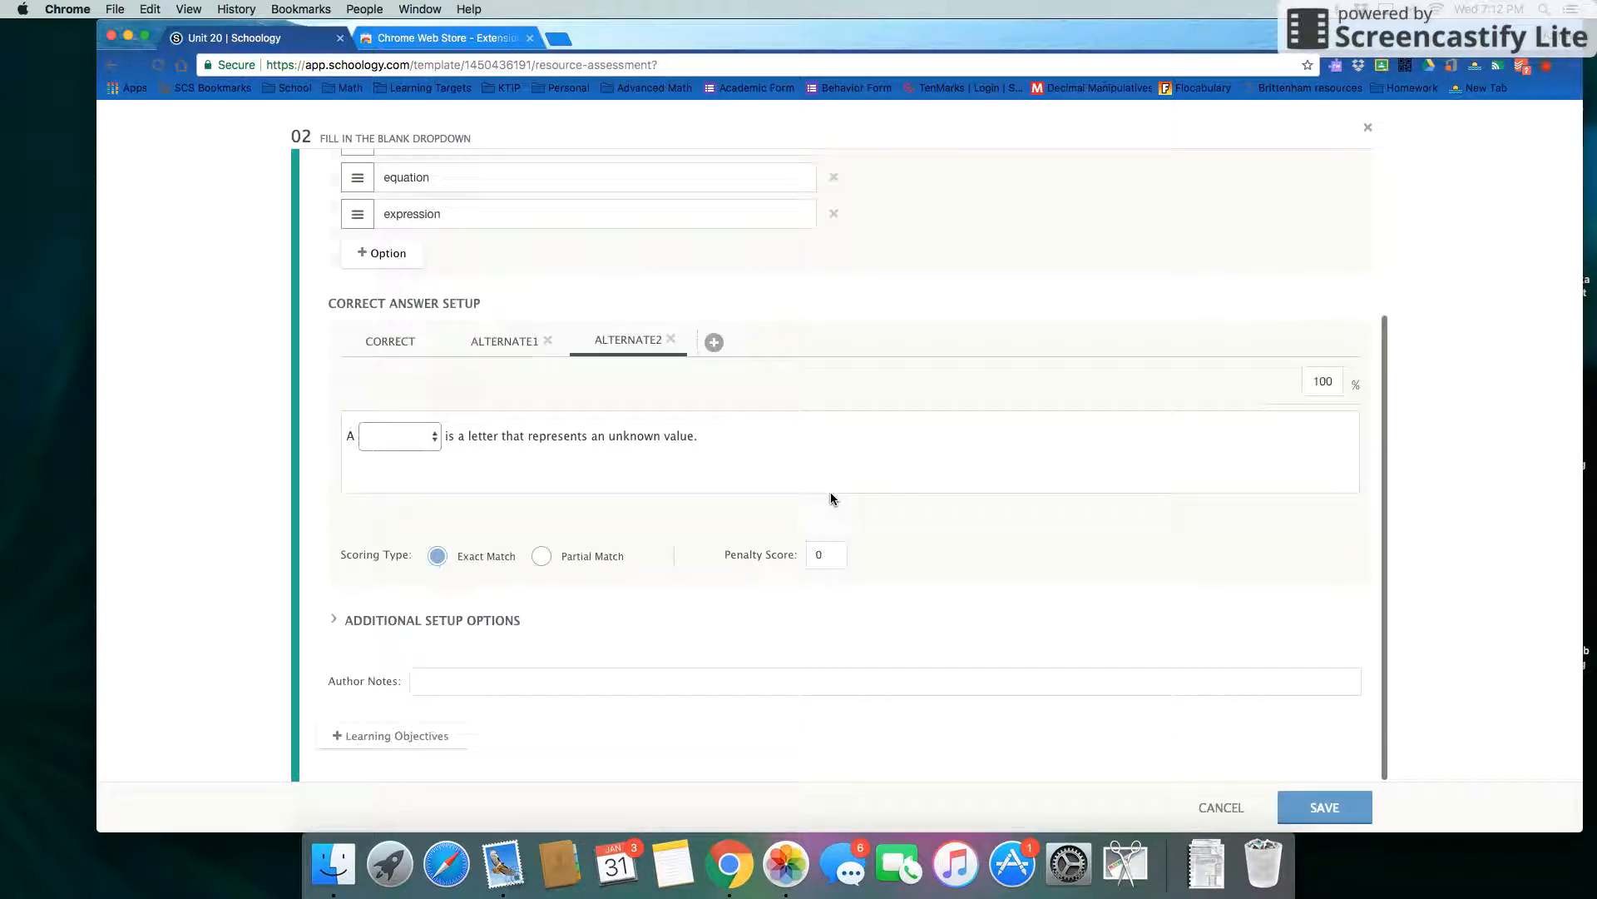
left_click(421, 439)
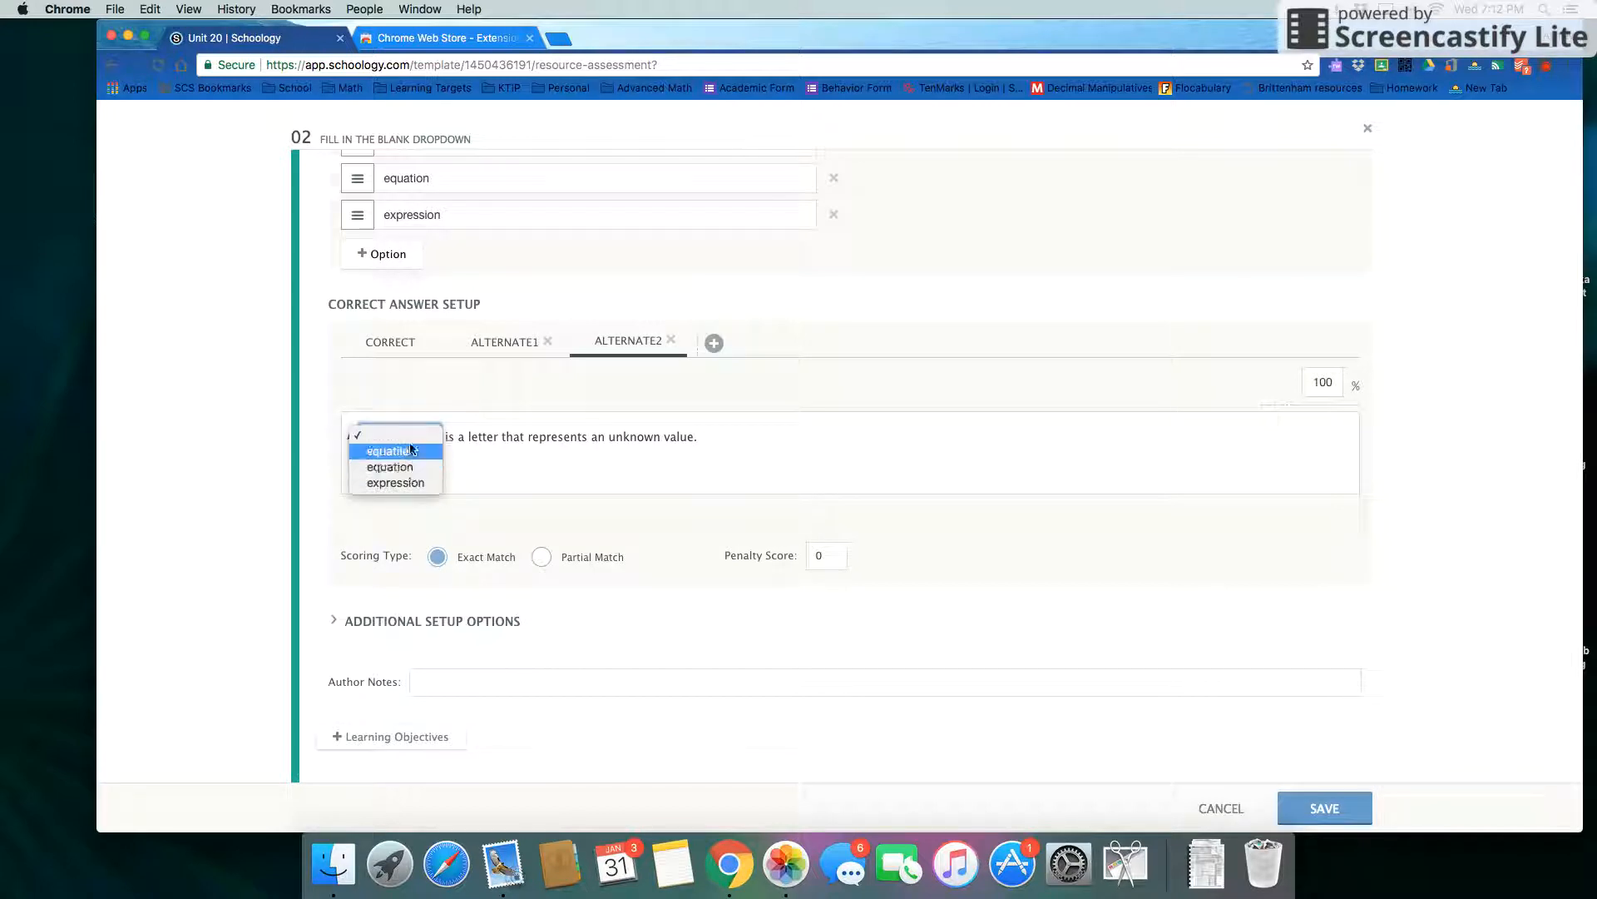
left_click(499, 472)
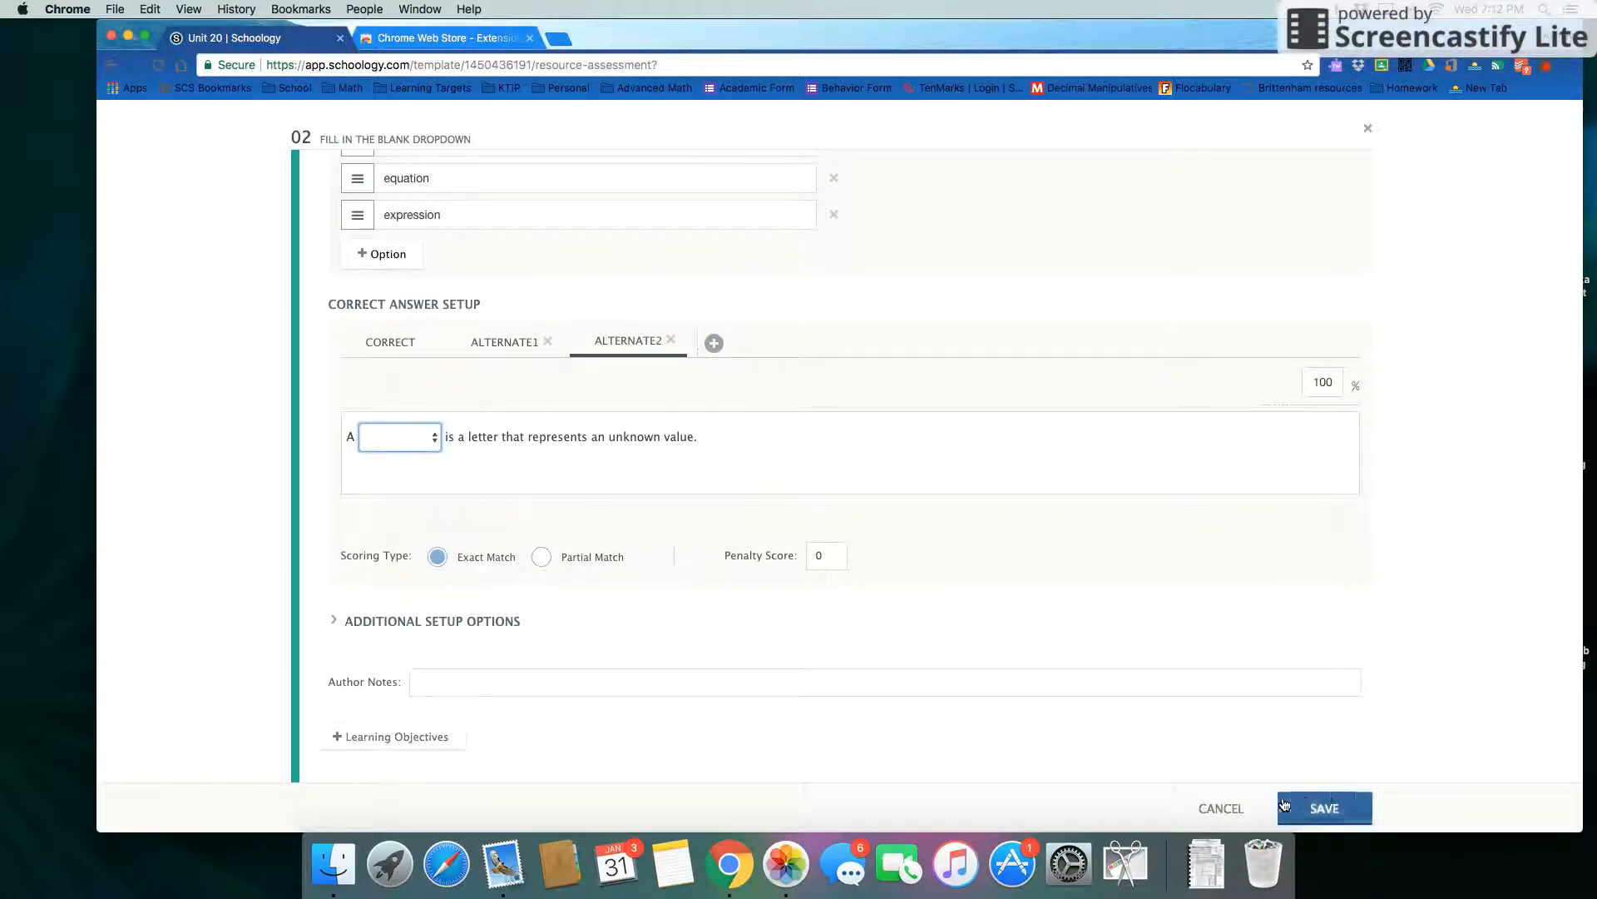
left_click(1221, 803)
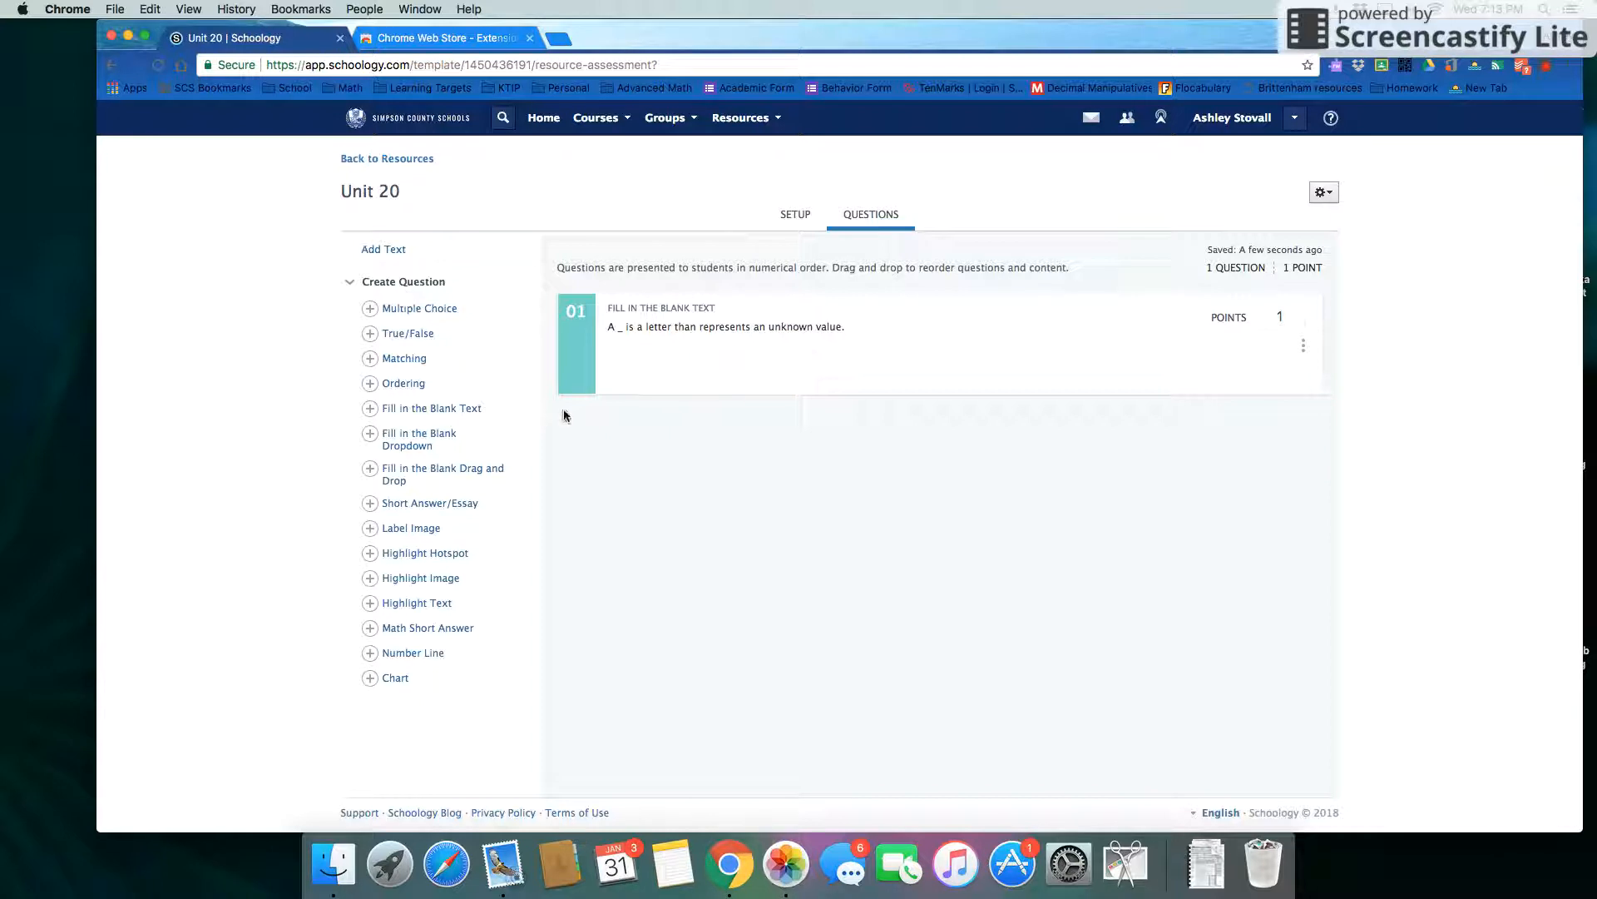
Return to the resources, open the Math 6 collection and review its share permissions without changing them.
left_click(420, 168)
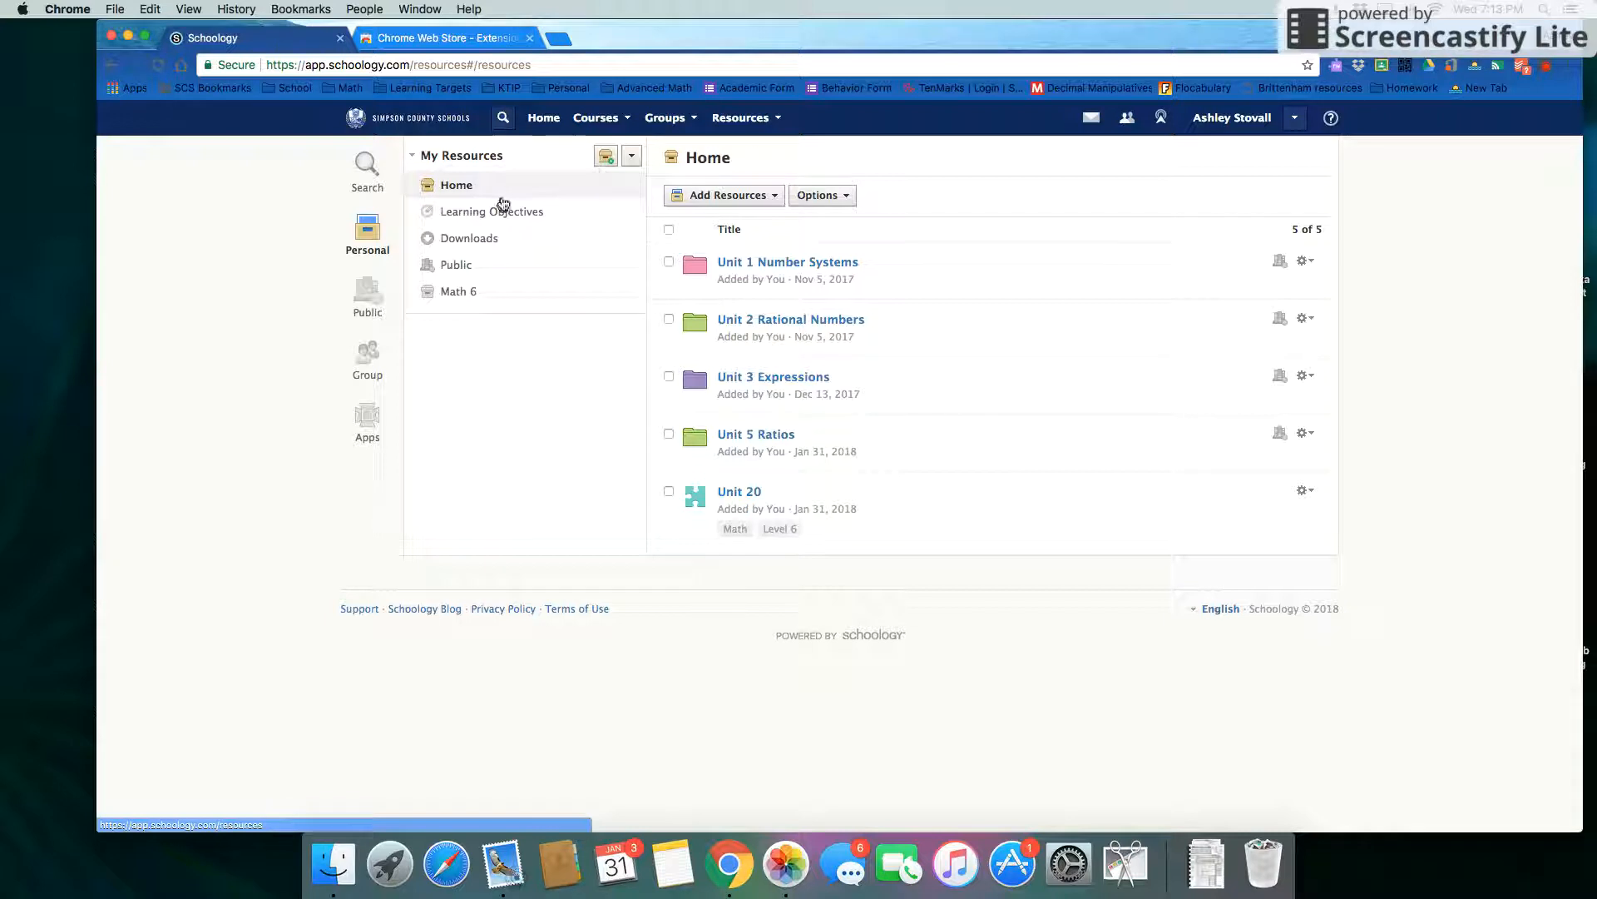
left_click(459, 293)
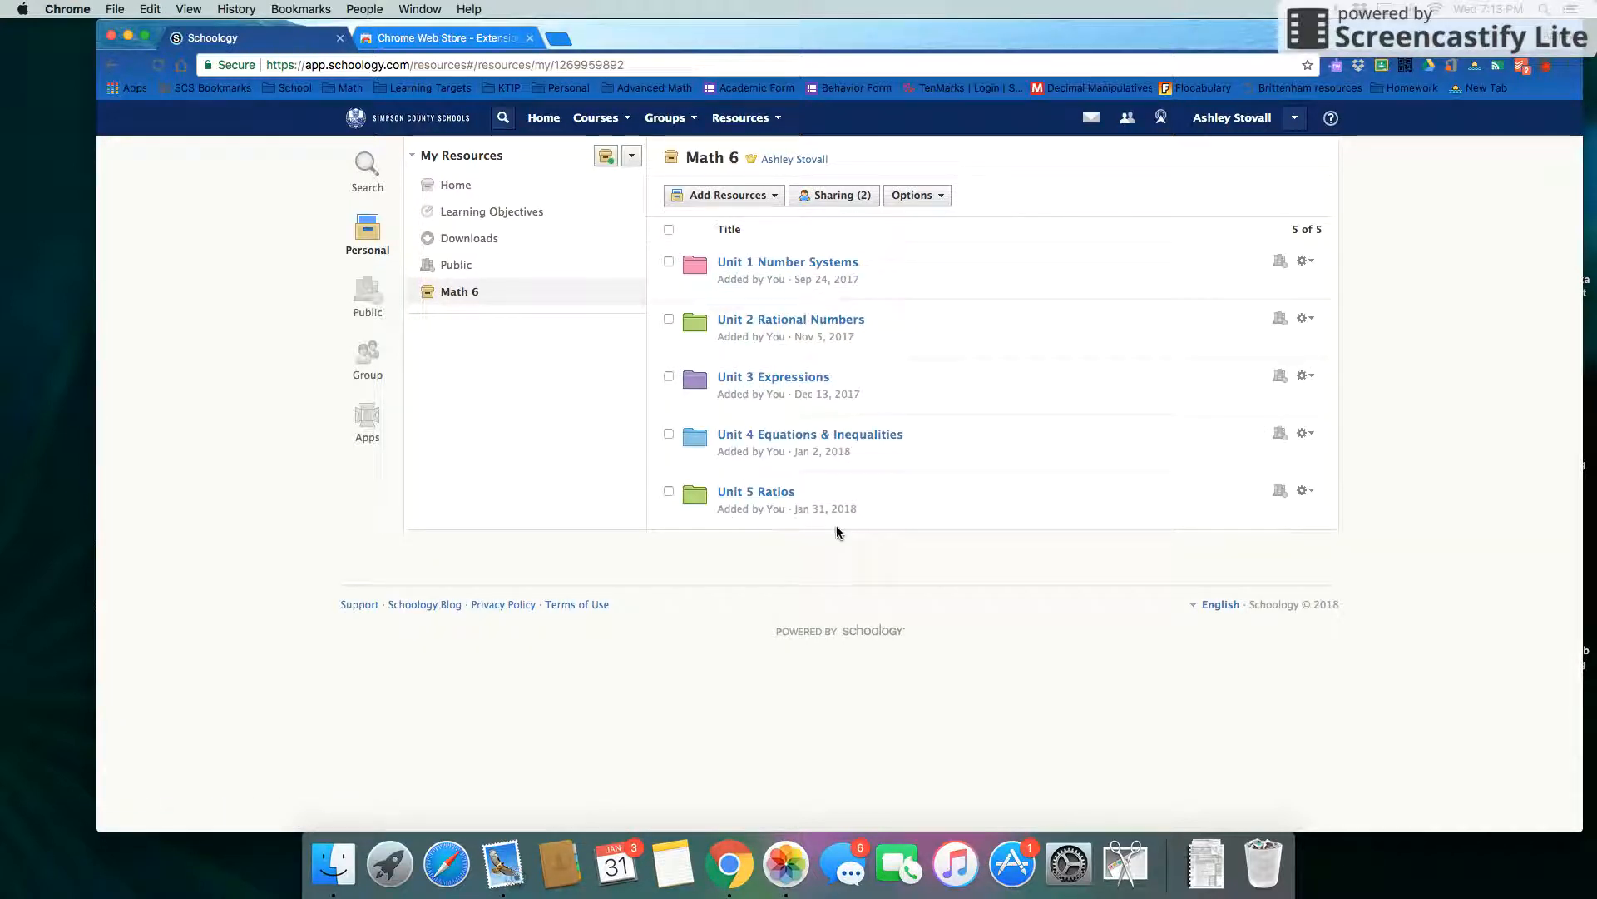
left_click(830, 198)
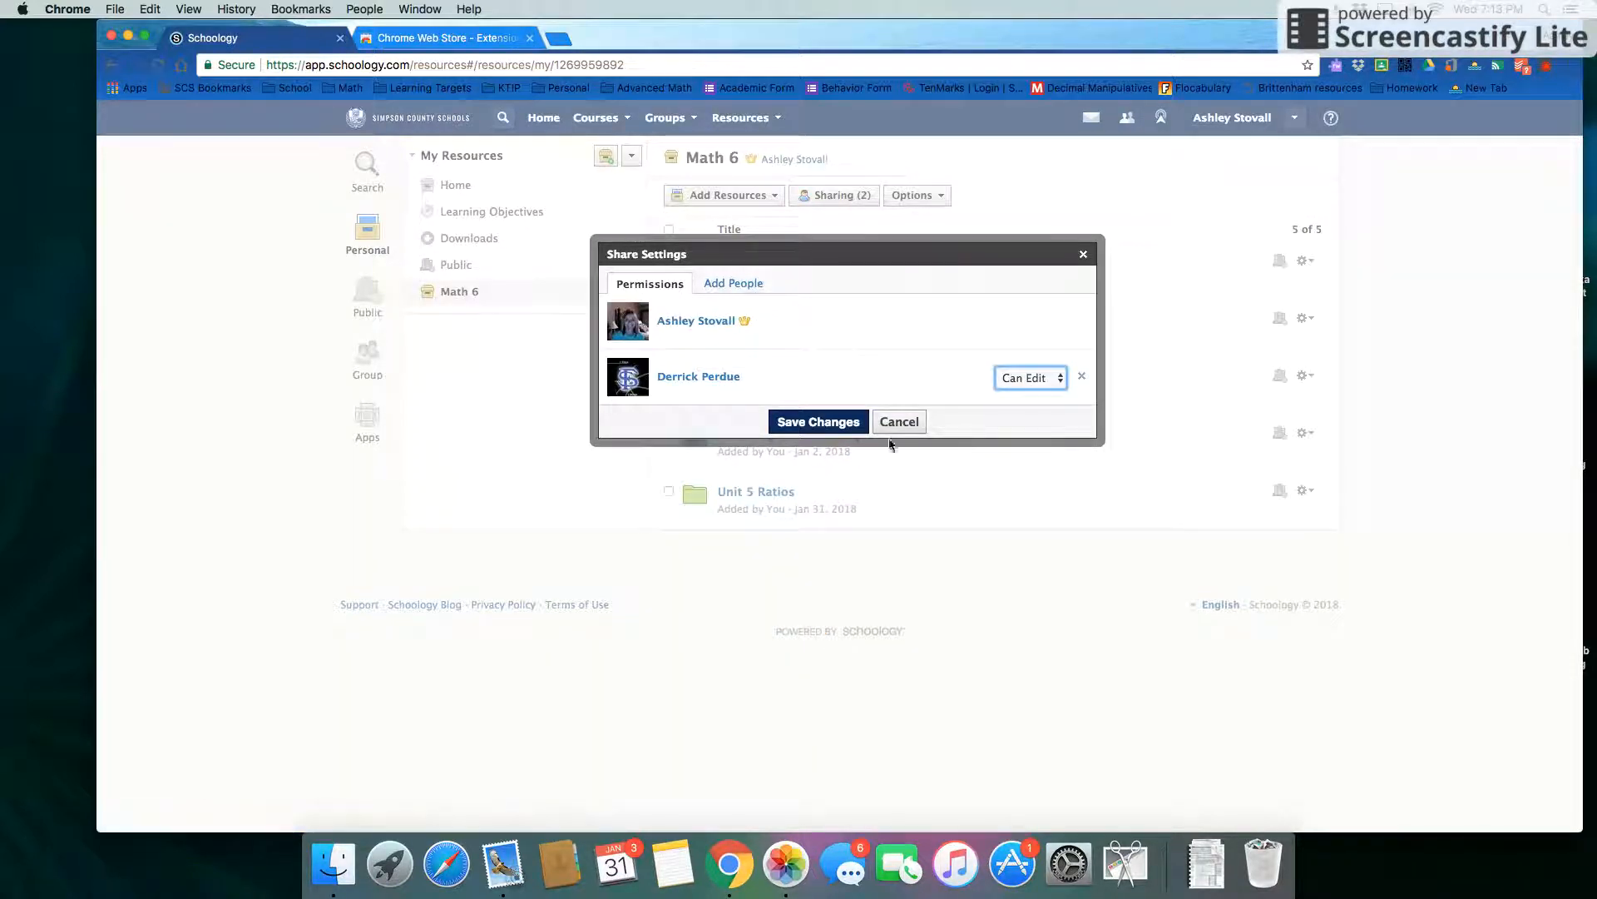
left_click(897, 421)
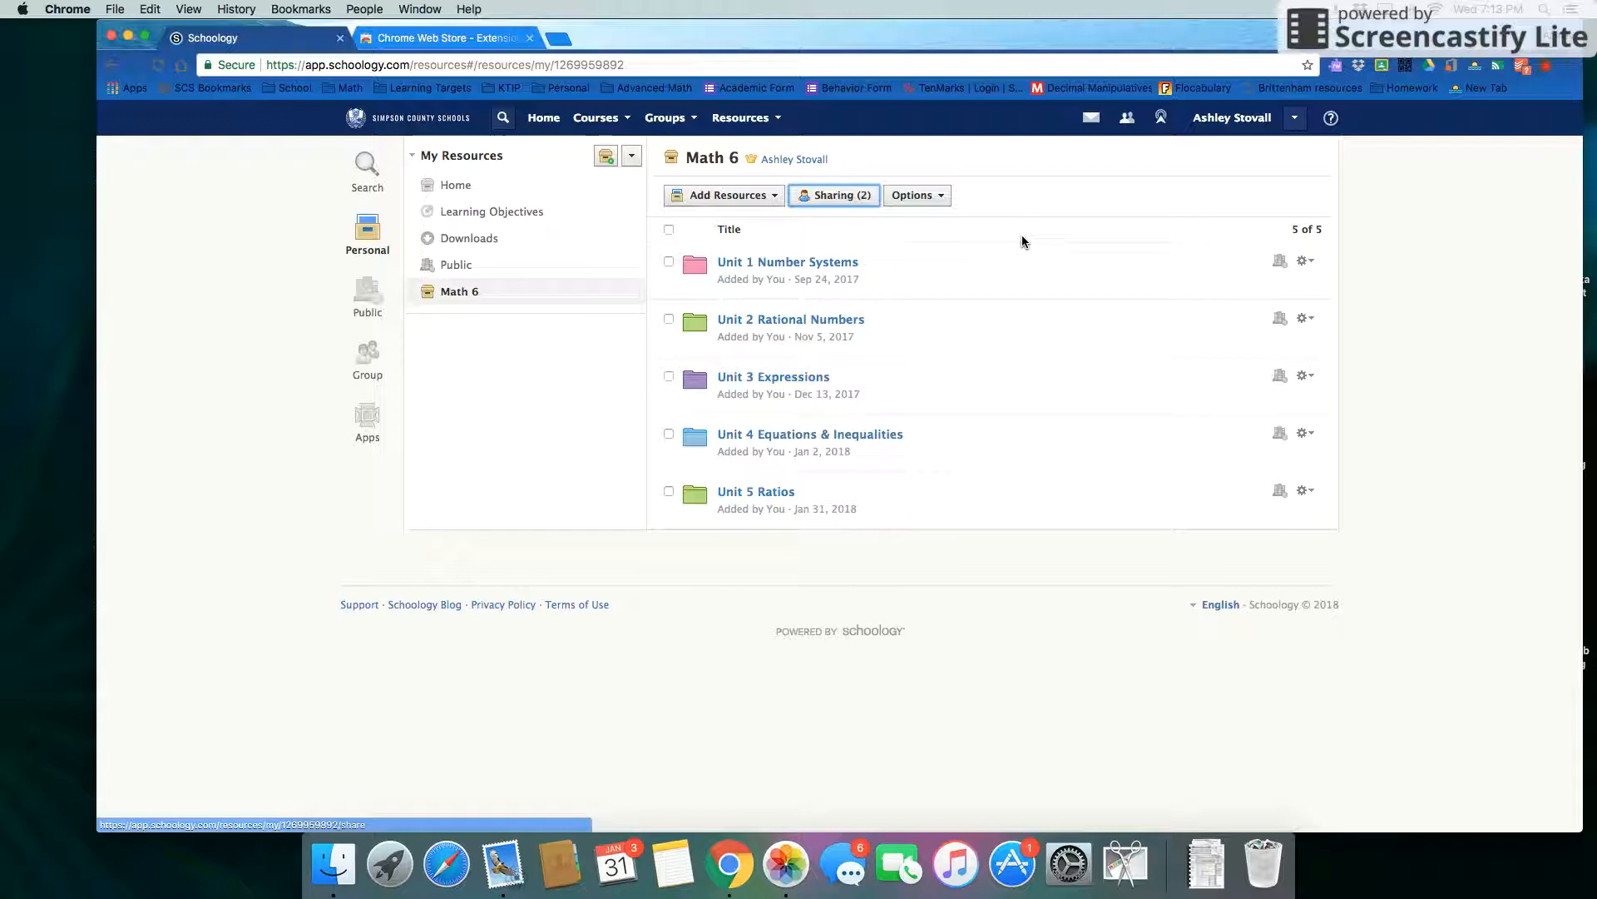
Add a test/quiz named "Unit 20" to the Math 6 collection.
left_click(742, 117)
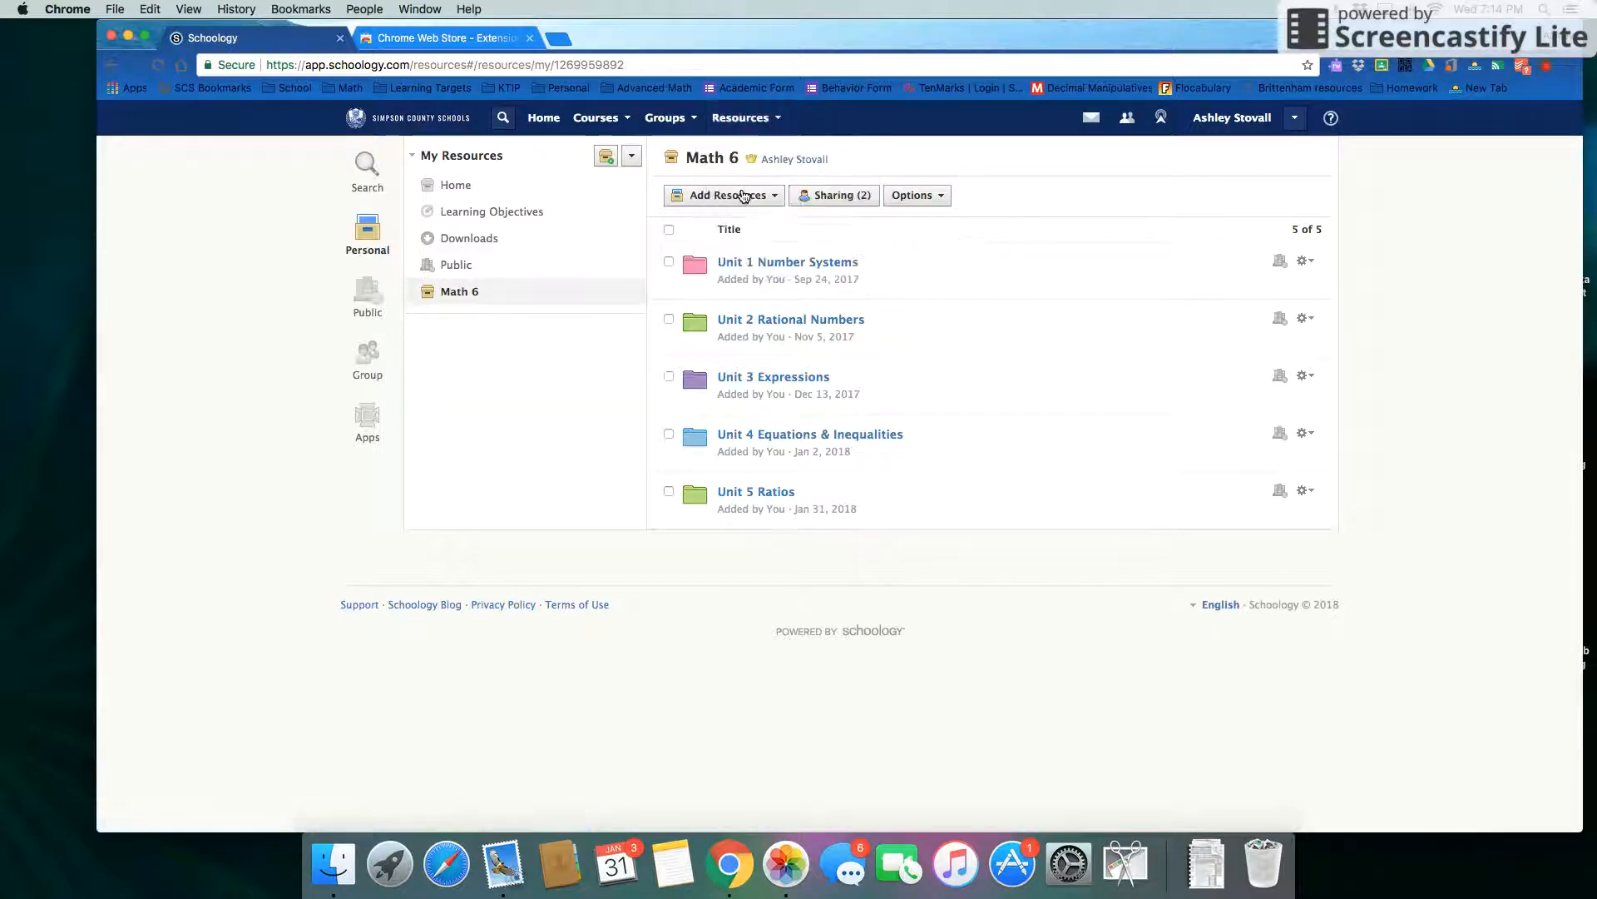
left_click(728, 195)
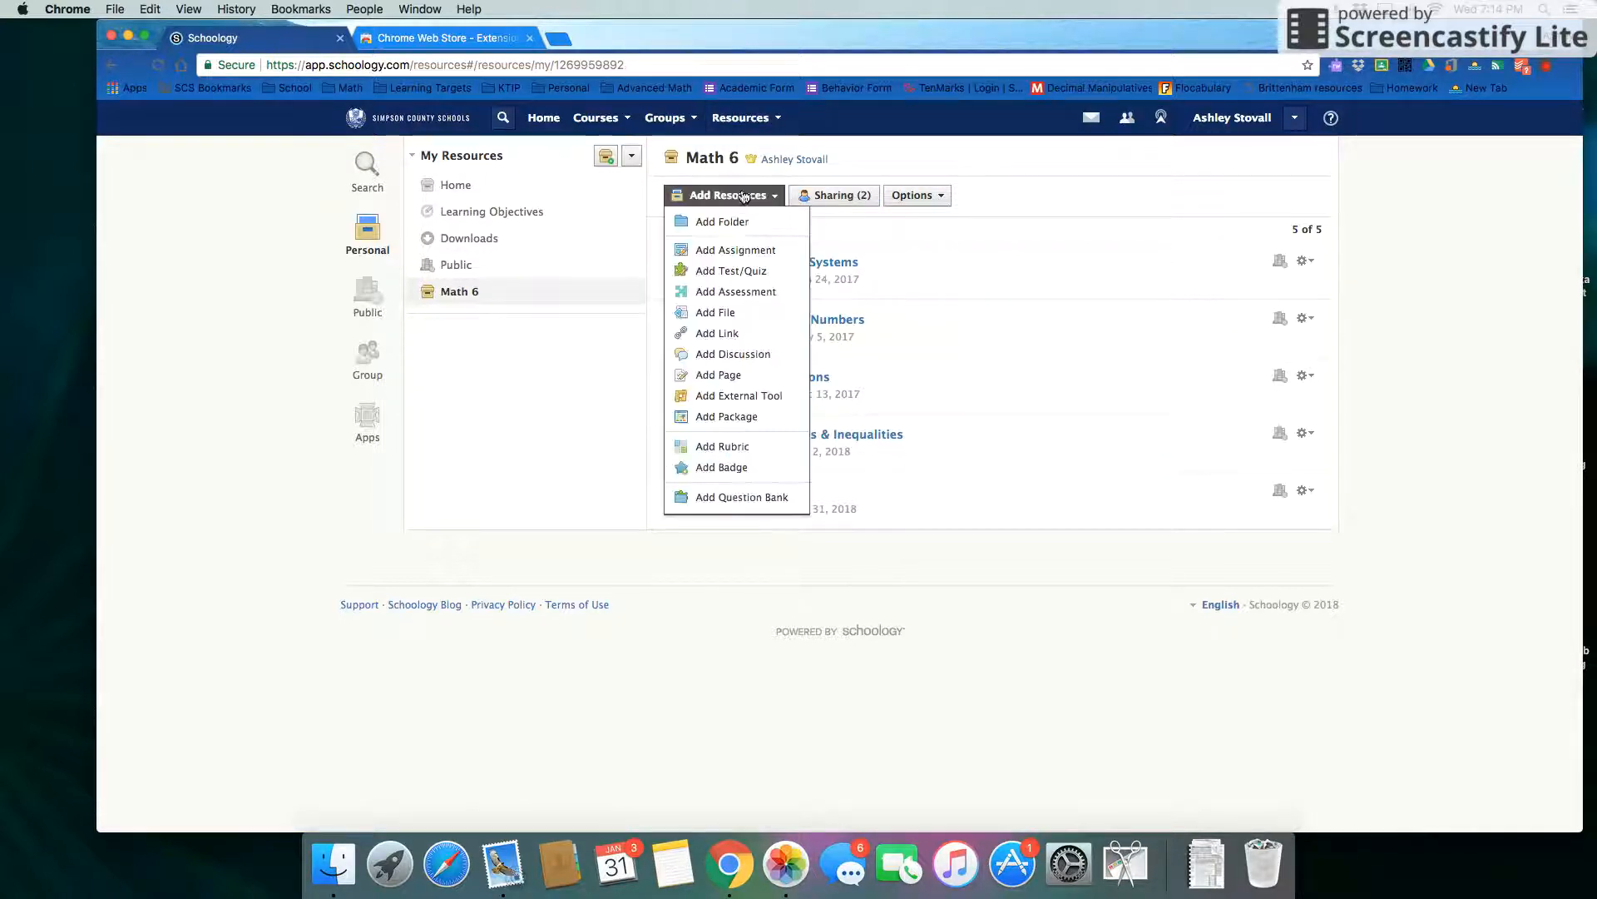
left_click(742, 271)
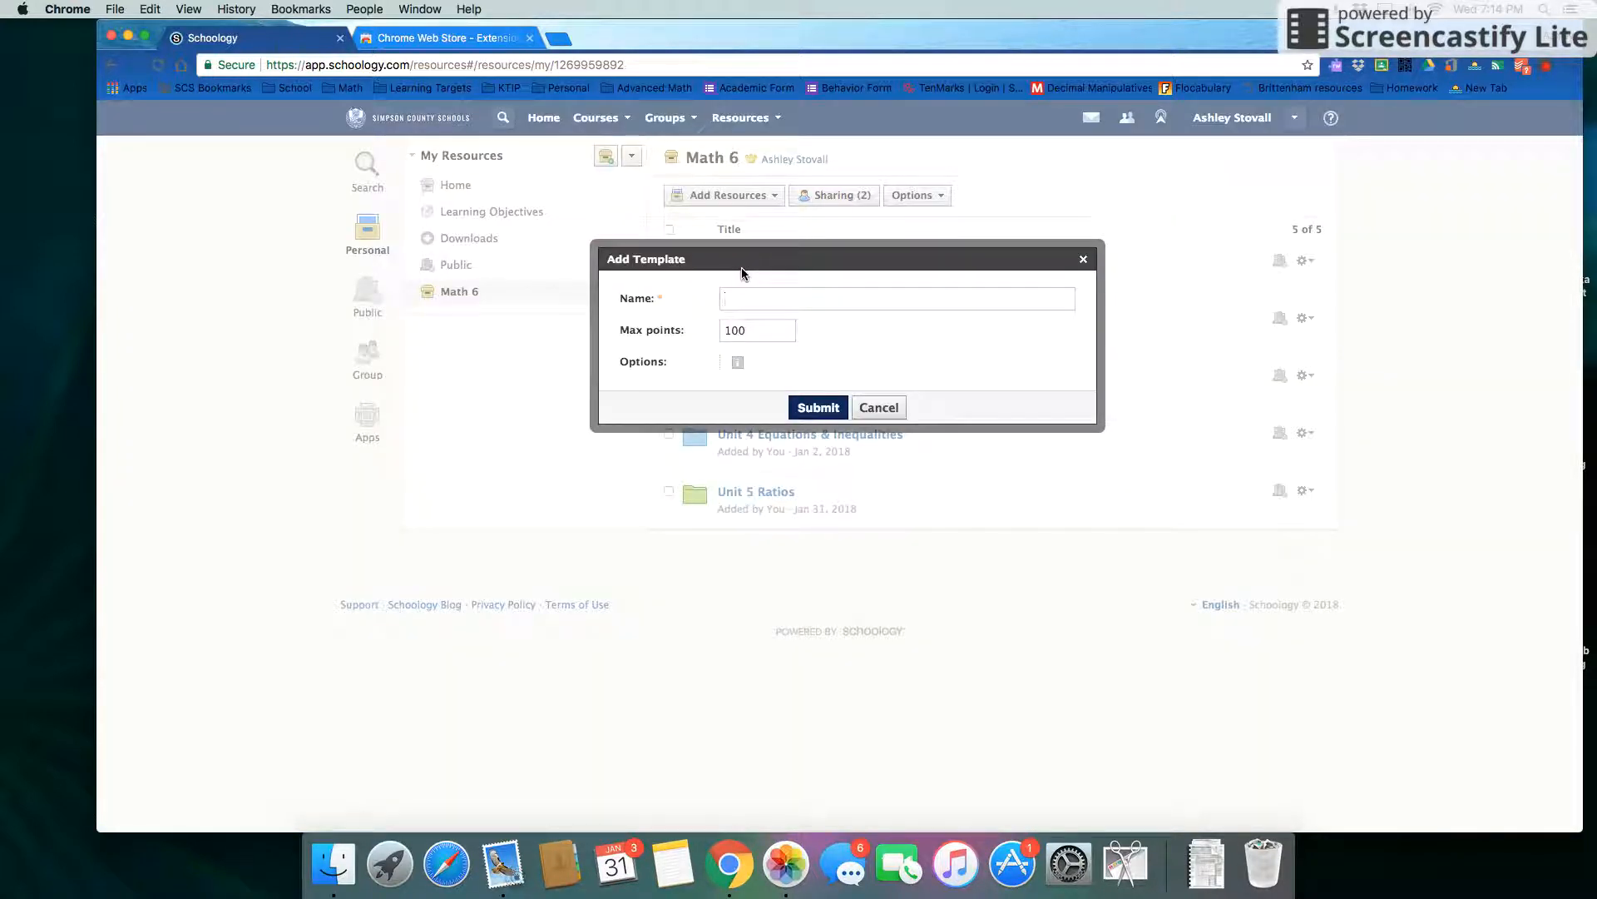
type("Unit 2")
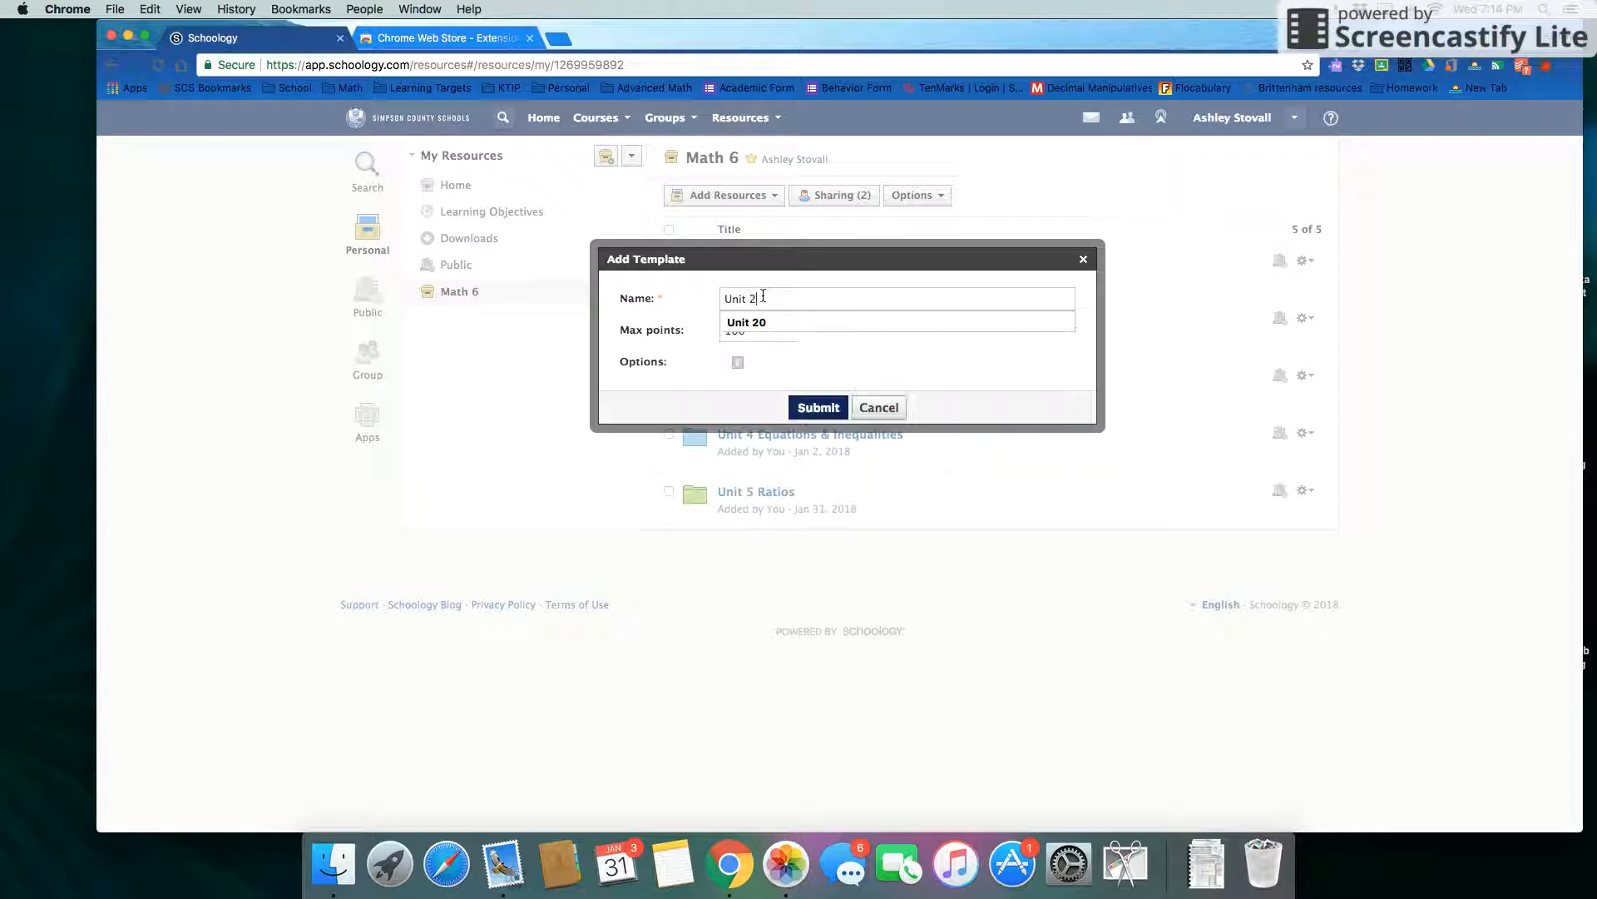
left_click(815, 408)
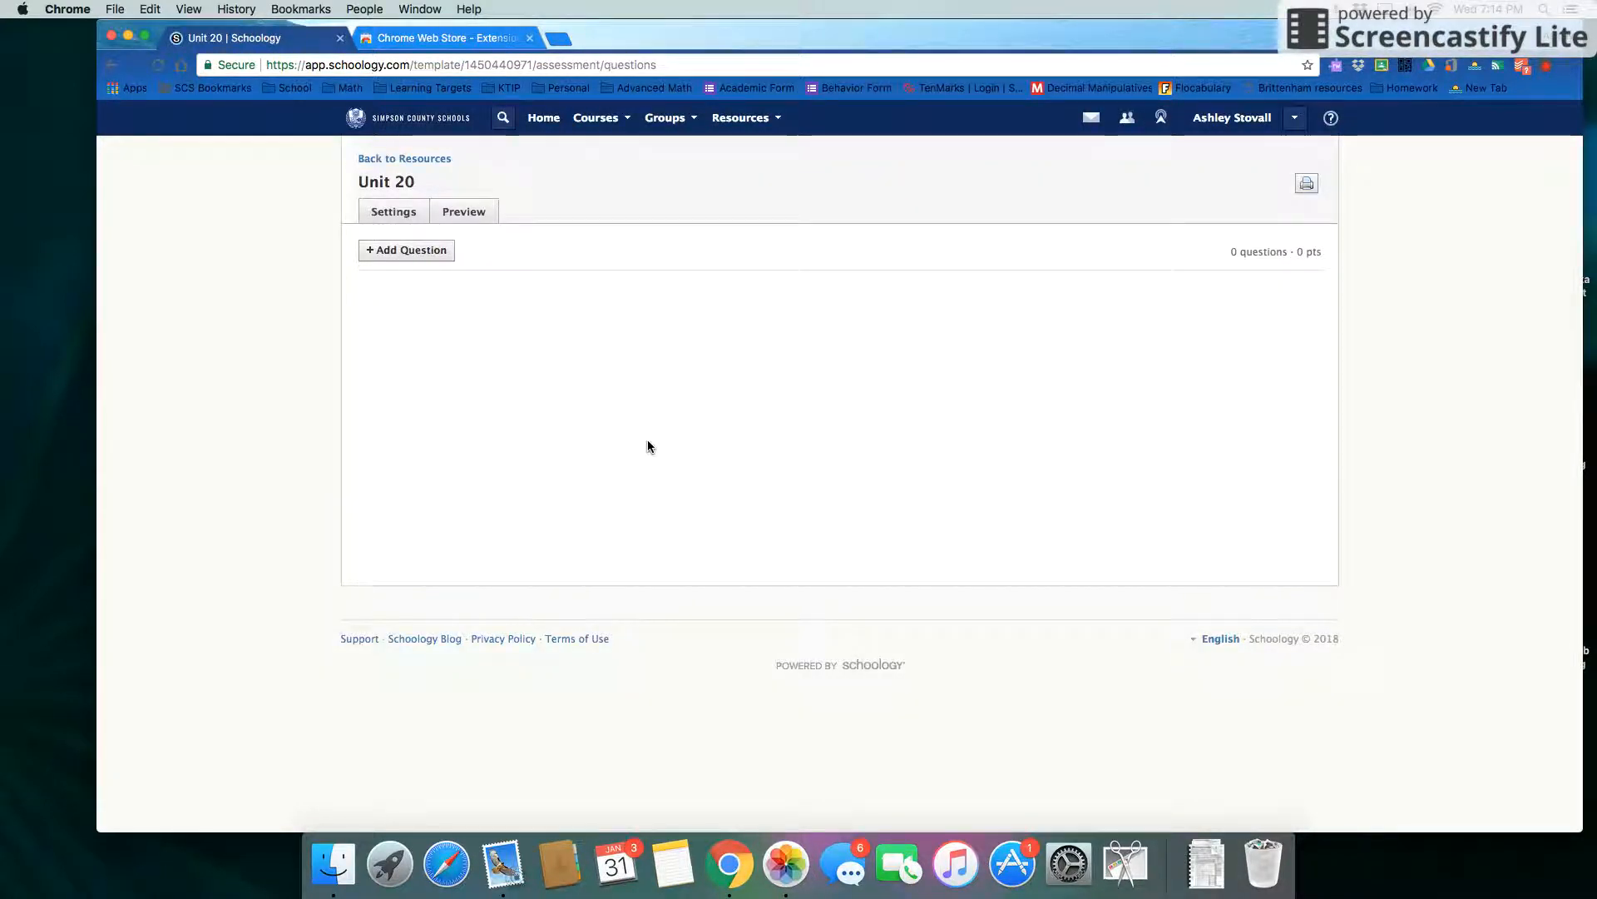
Check the question types available for the Unit 20 test, view the Fill in the Blank form and leave without creating a question.
left_click(402, 251)
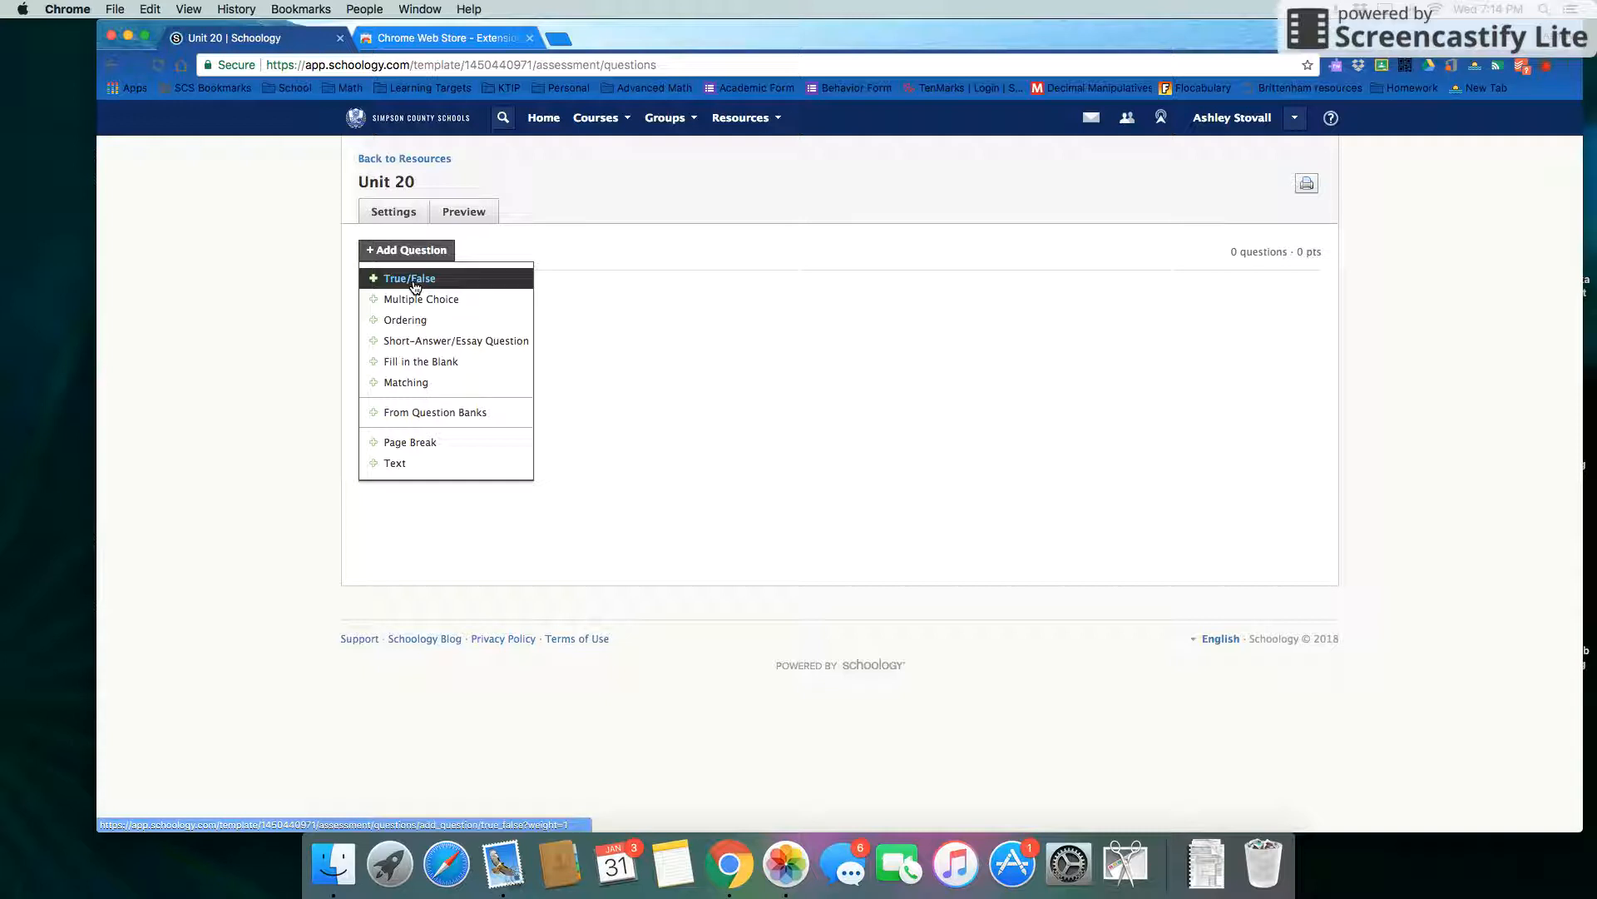
left_click(397, 362)
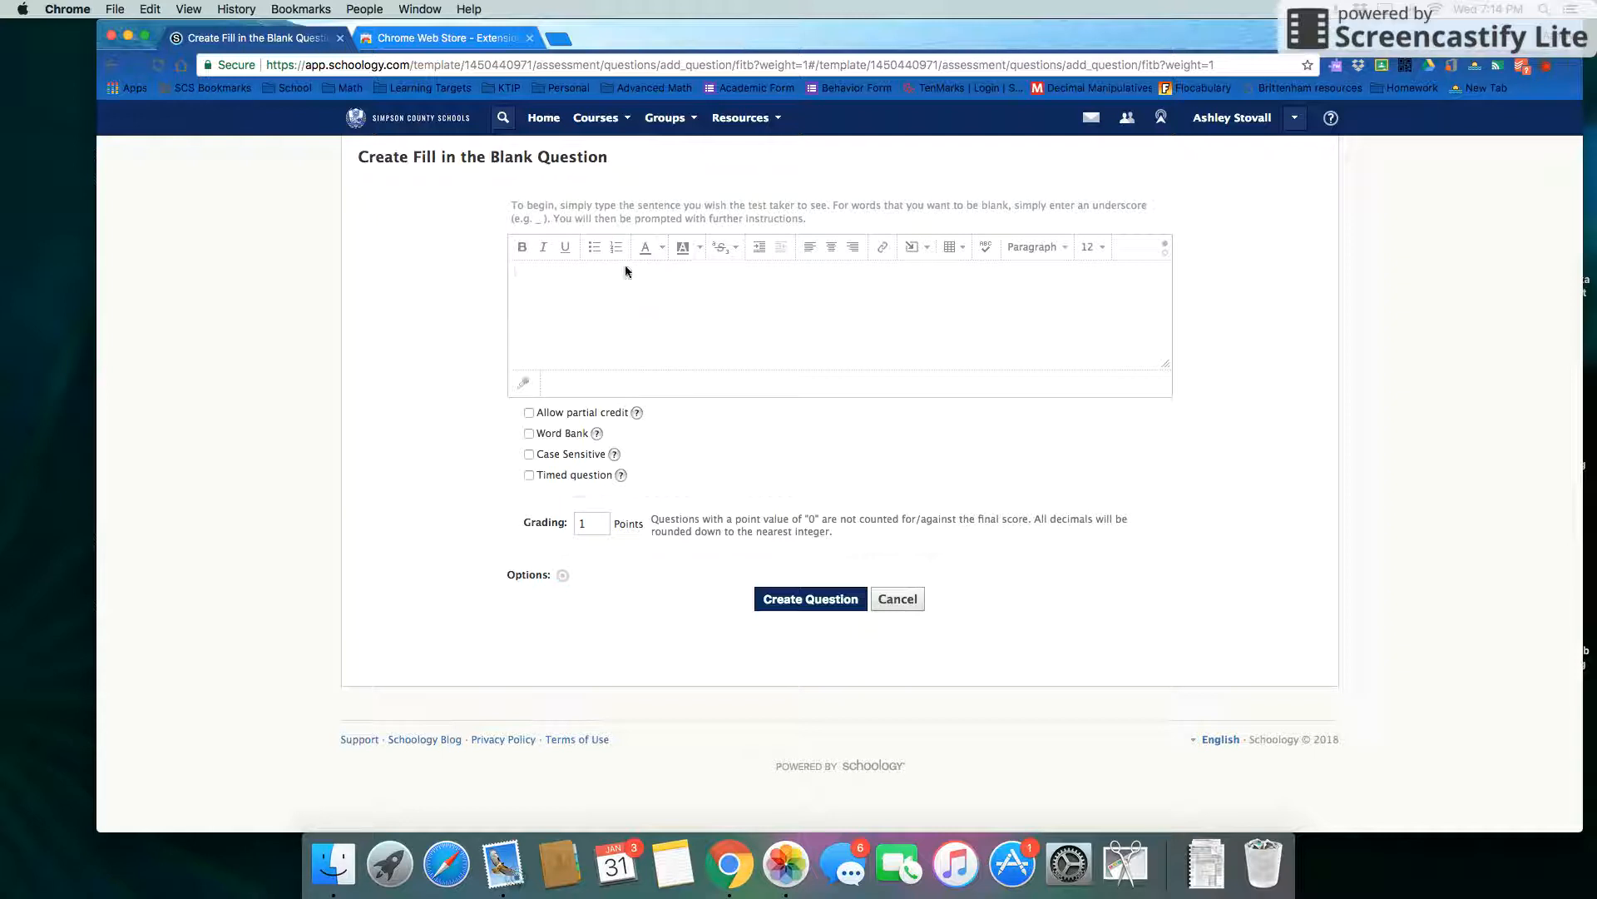
left_click(900, 599)
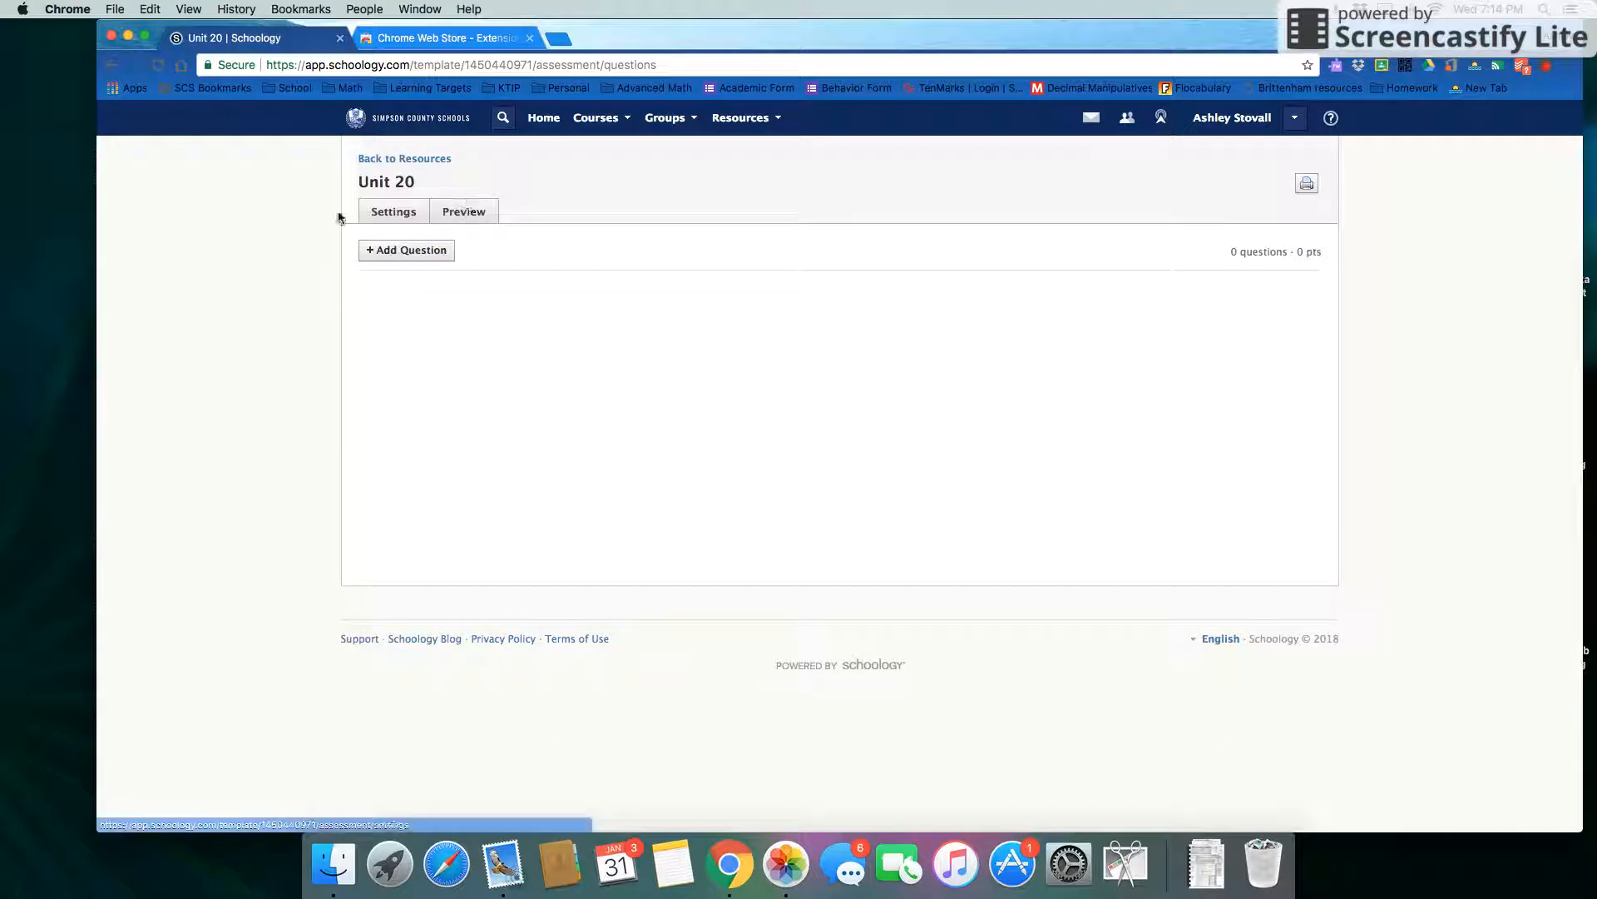
Review the Unit 20 test's settings, including time and attempt limits, paging, randomized order, submission viewing and printing options.
left_click(377, 218)
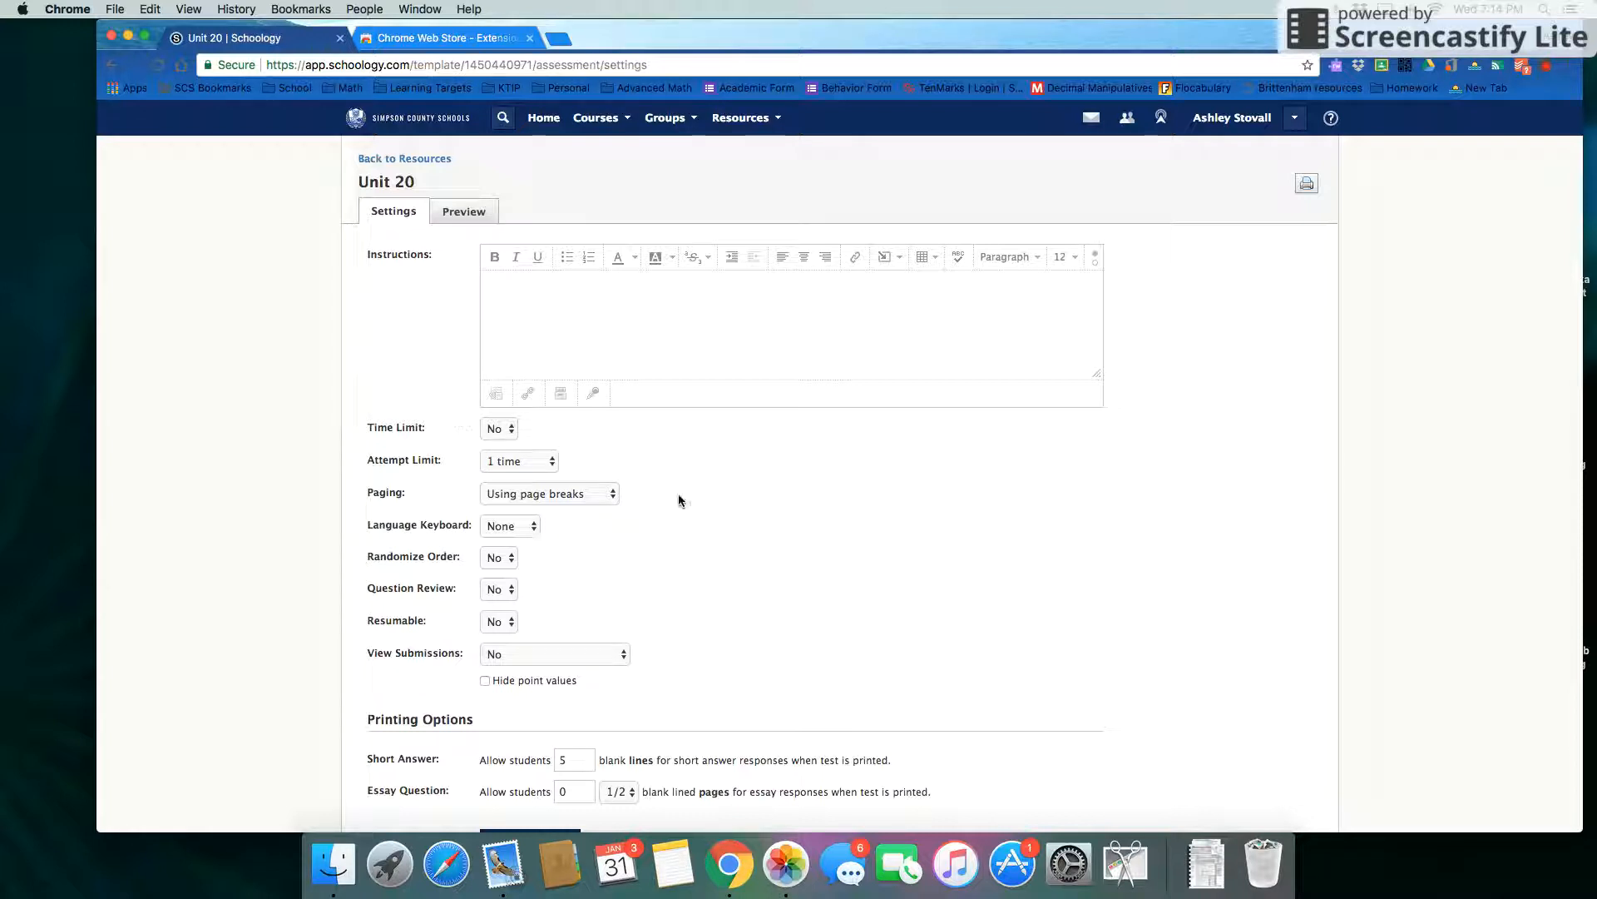
scroll(664, 503, "down", 3)
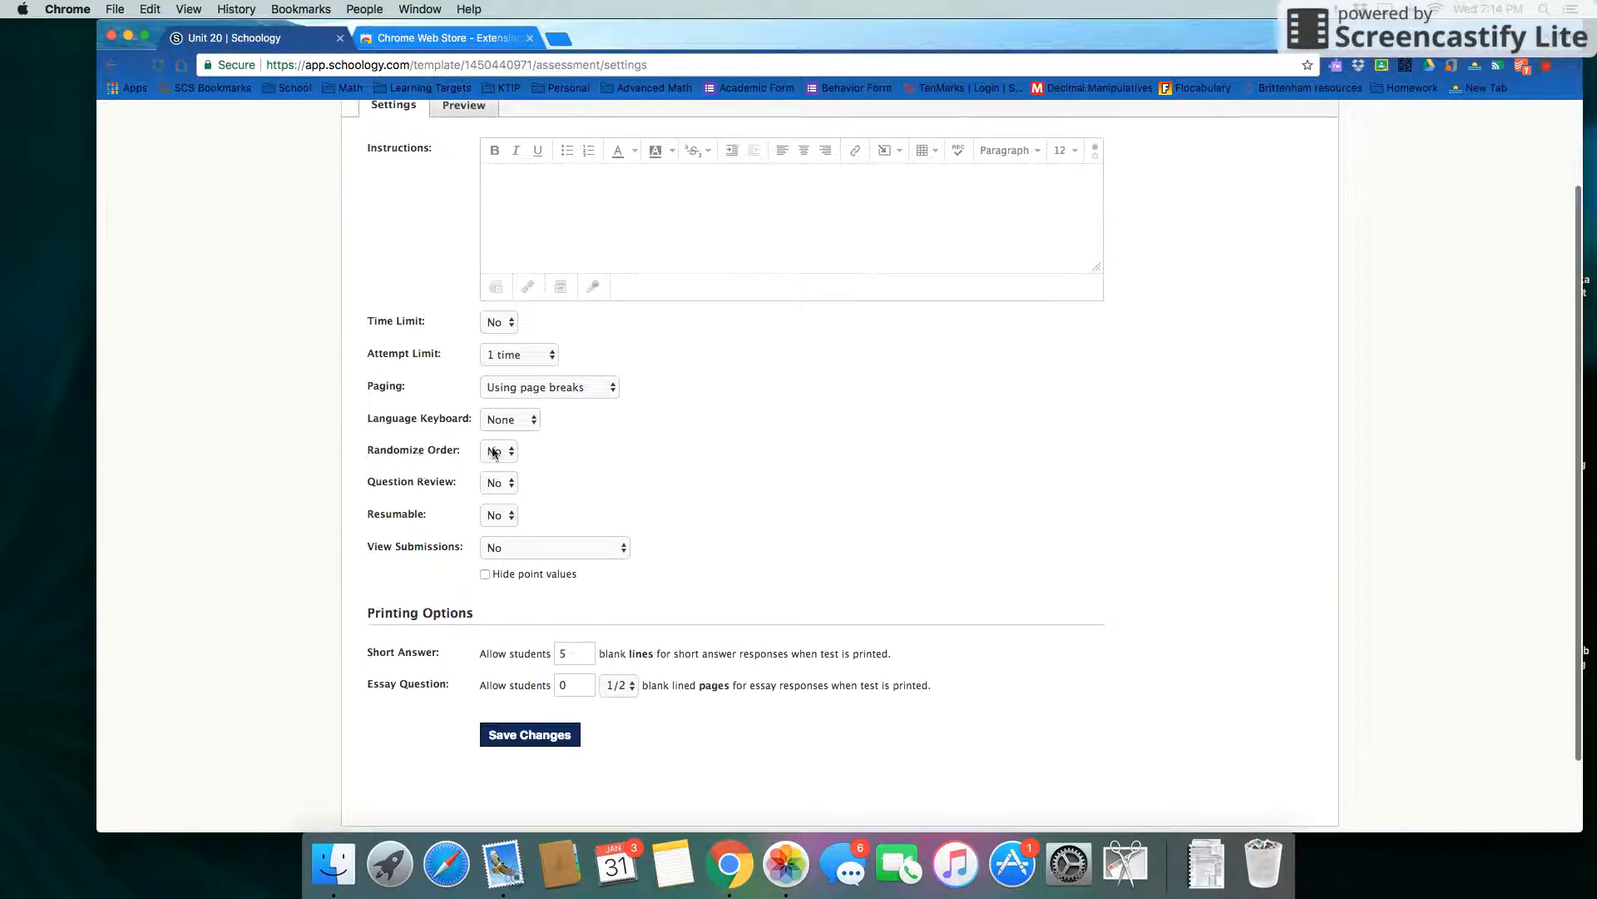
scroll(677, 480, "down", 2)
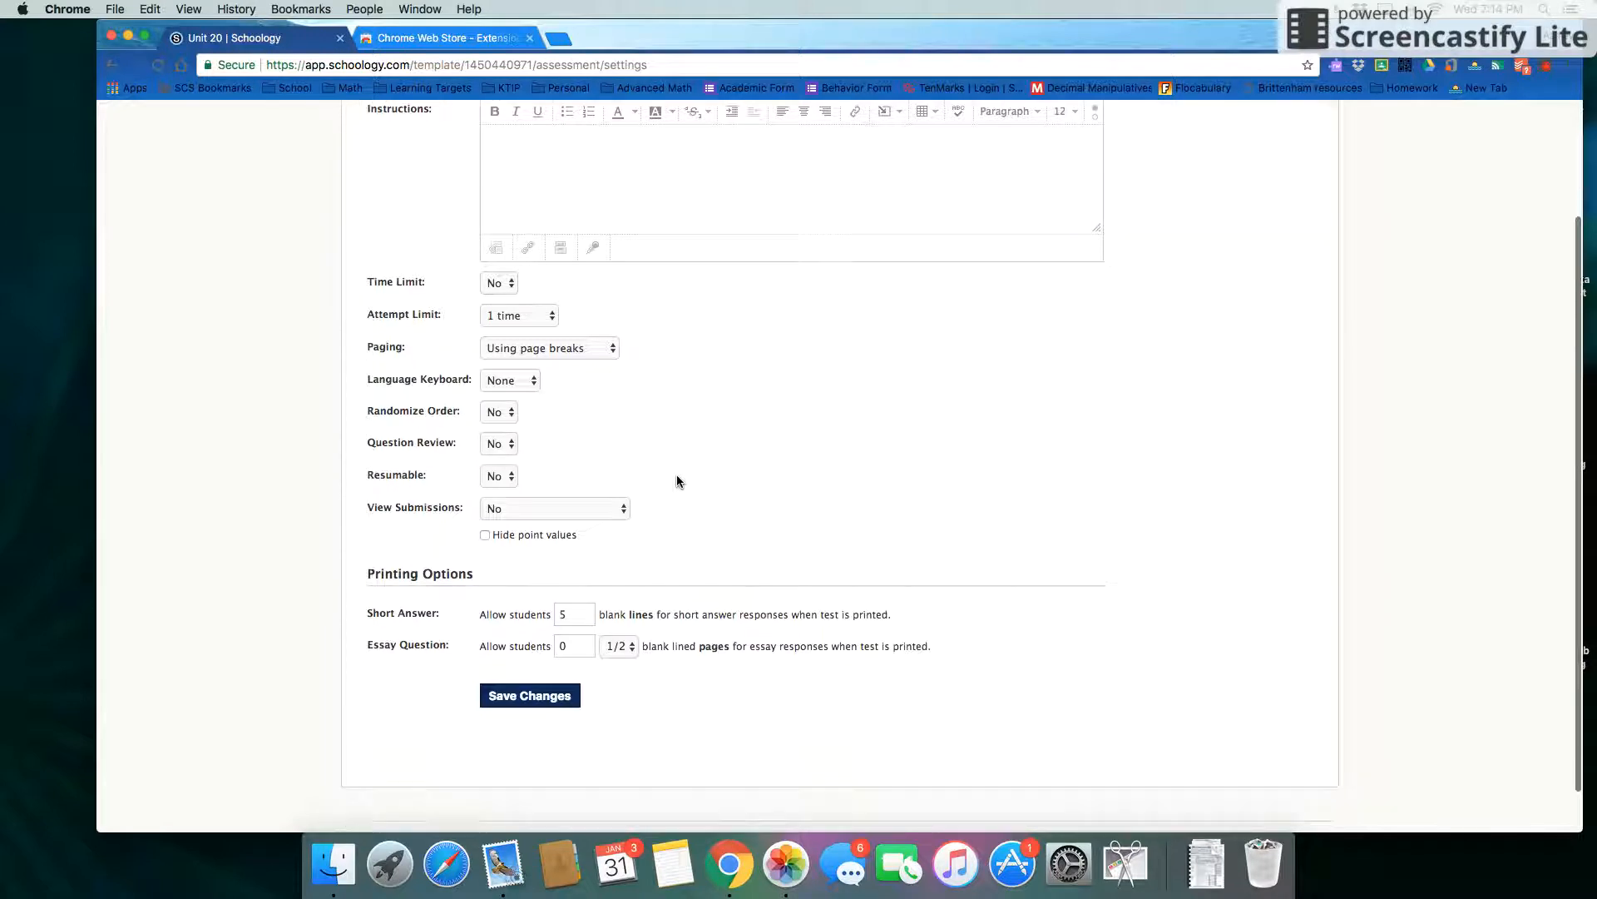
scroll(926, 416, "up", 4)
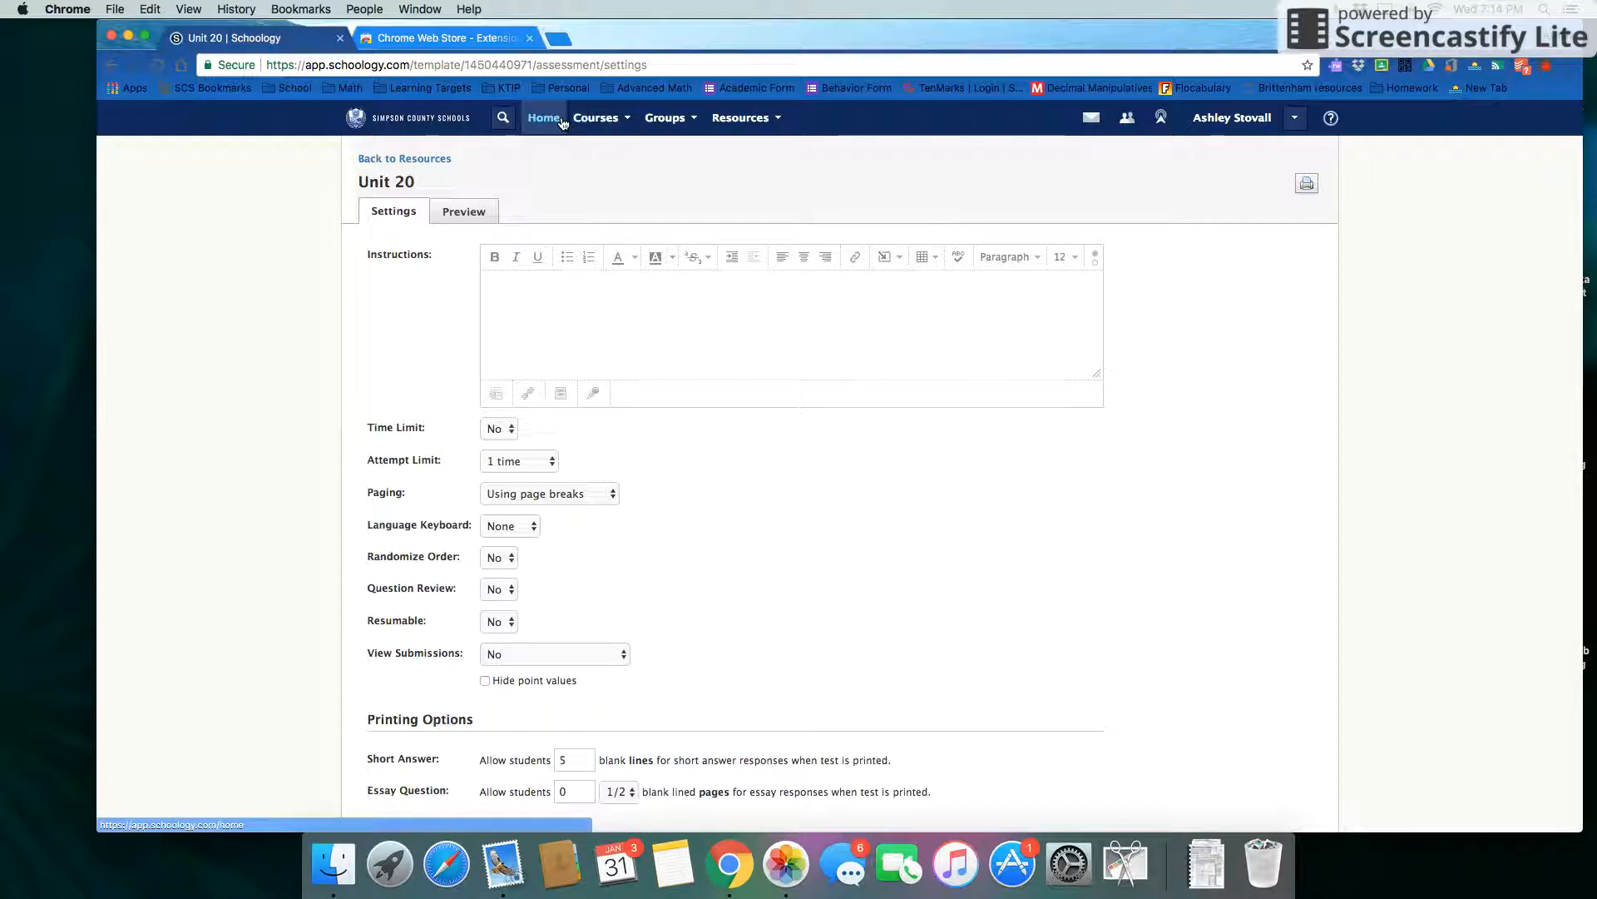
Go to the Advanced Math 6th: 2nd Period course and view its student mastery results.
left_click(625, 122)
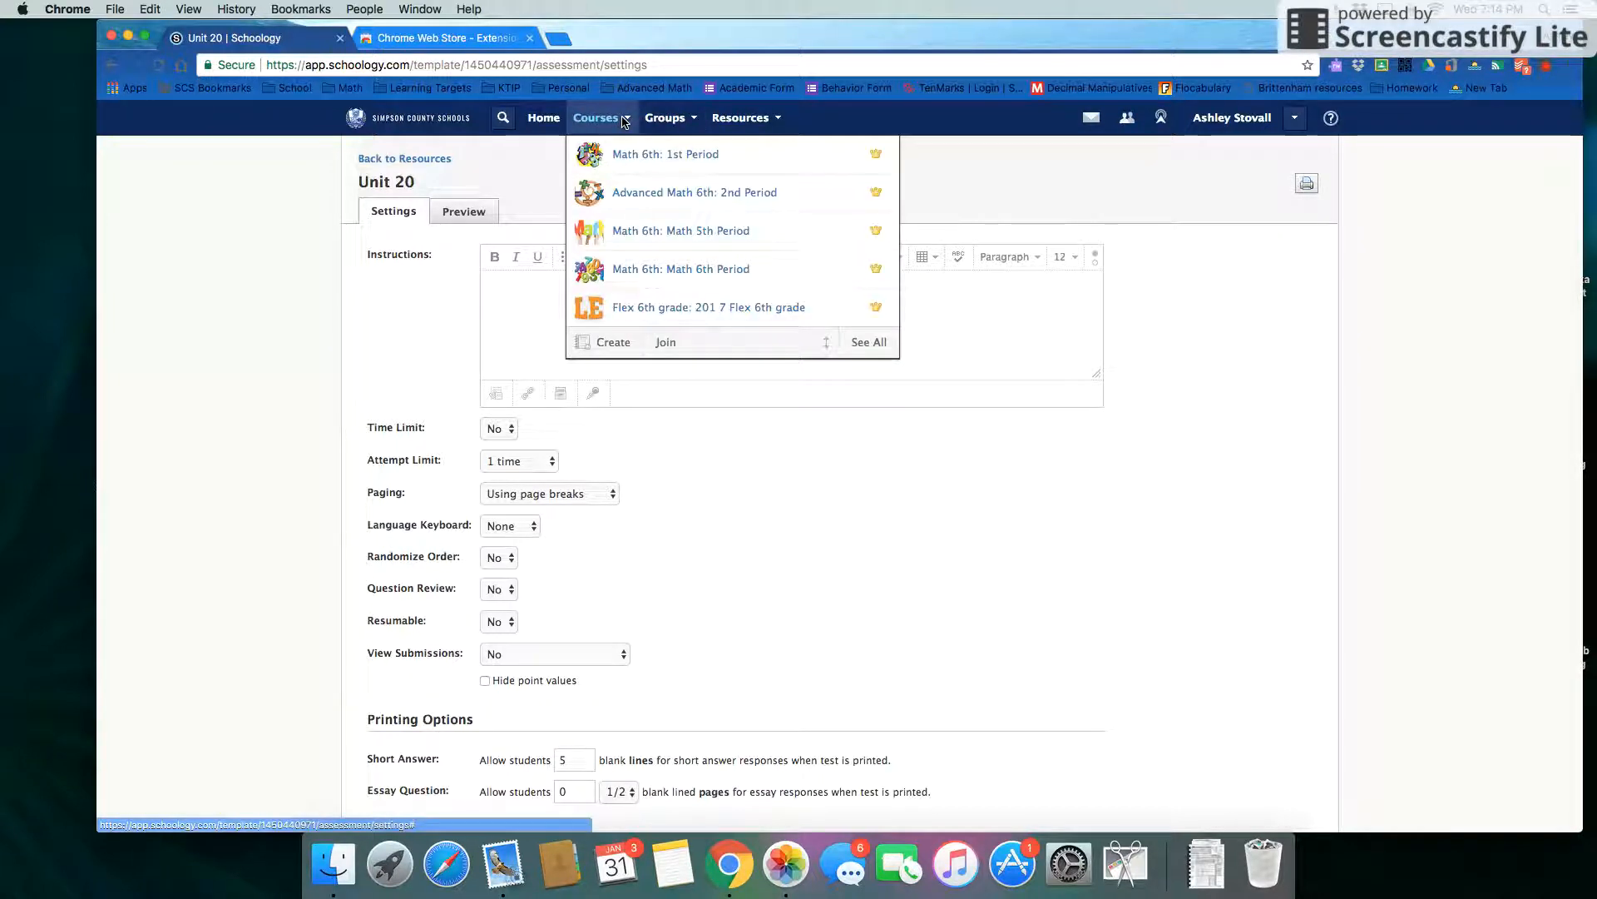
left_click(649, 194)
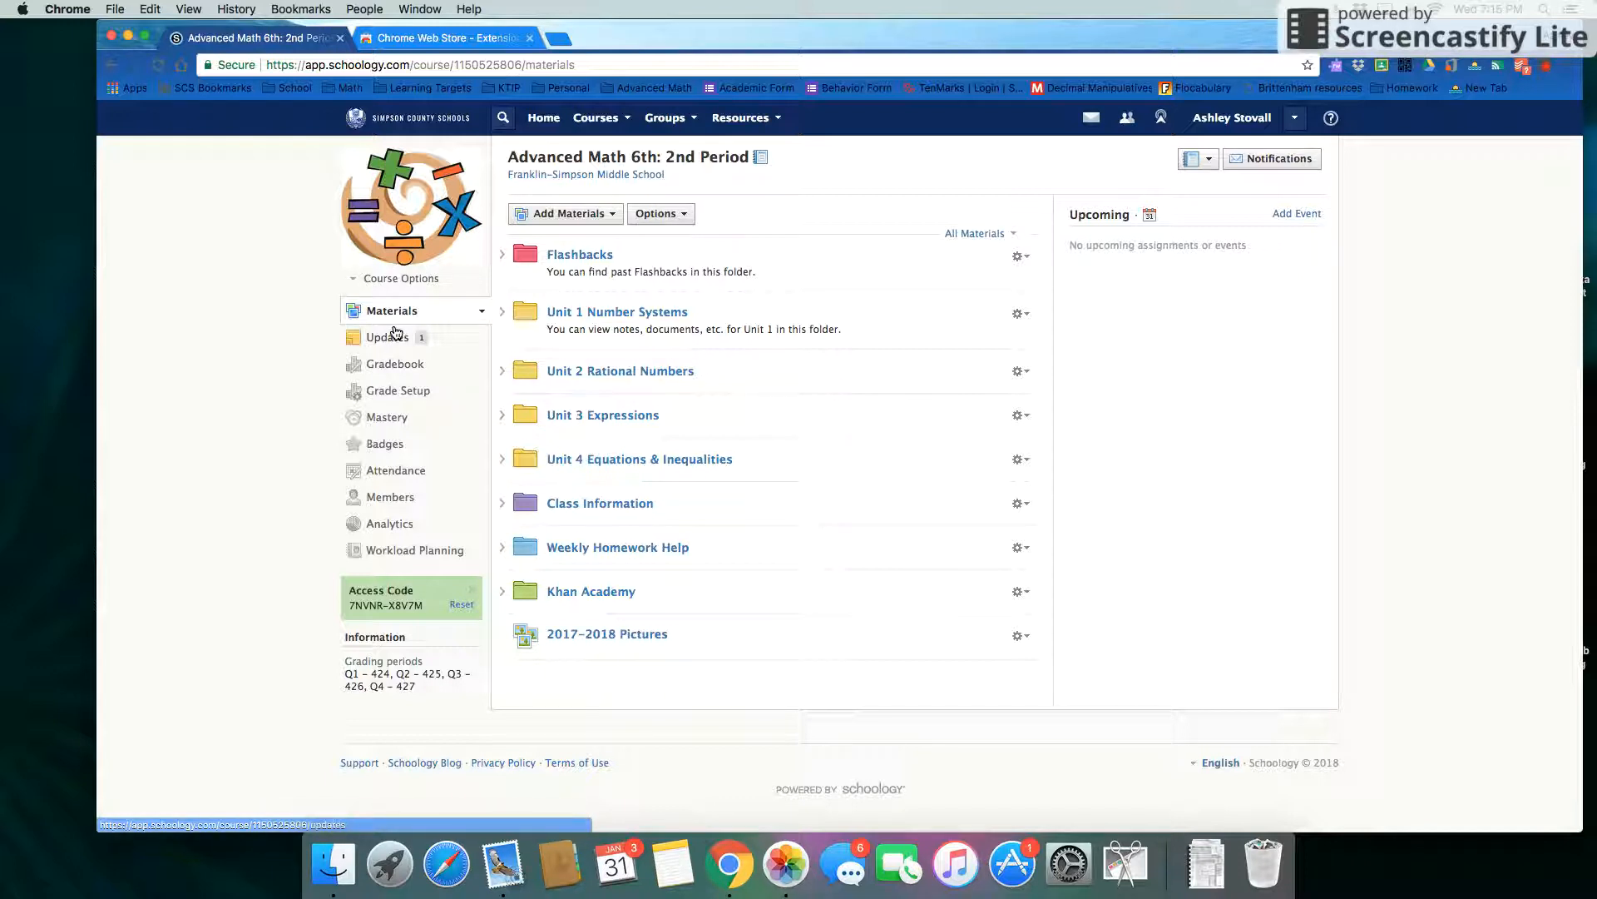
left_click(388, 421)
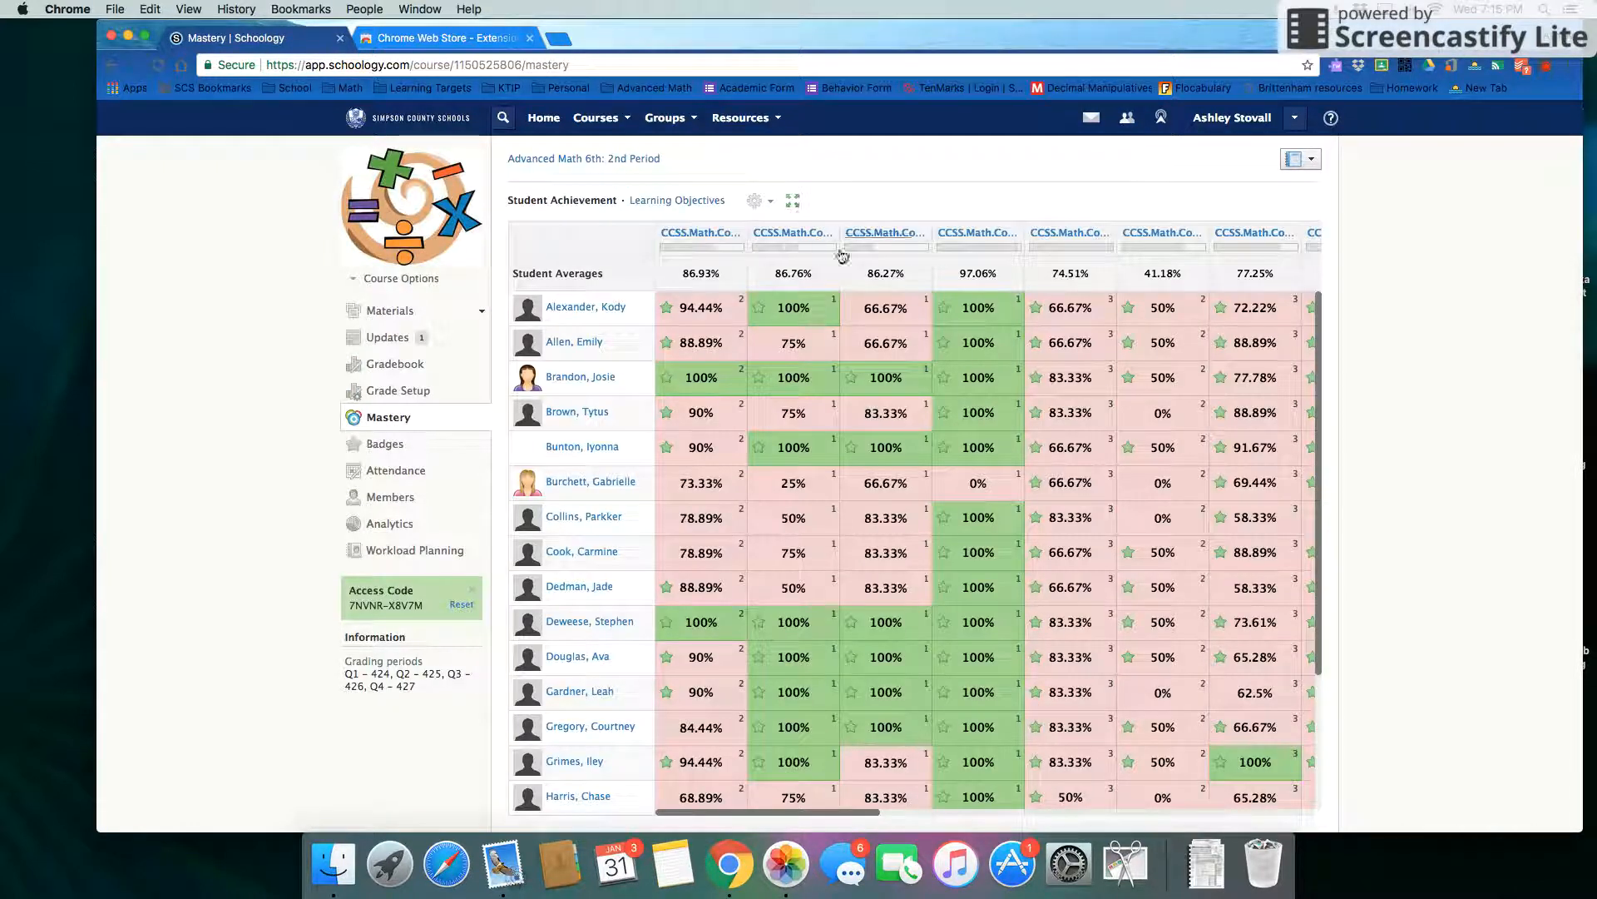
Review the achievement levels in the course's Mastery Settings and save the settings.
mouse_move(716, 235)
left_click(760, 200)
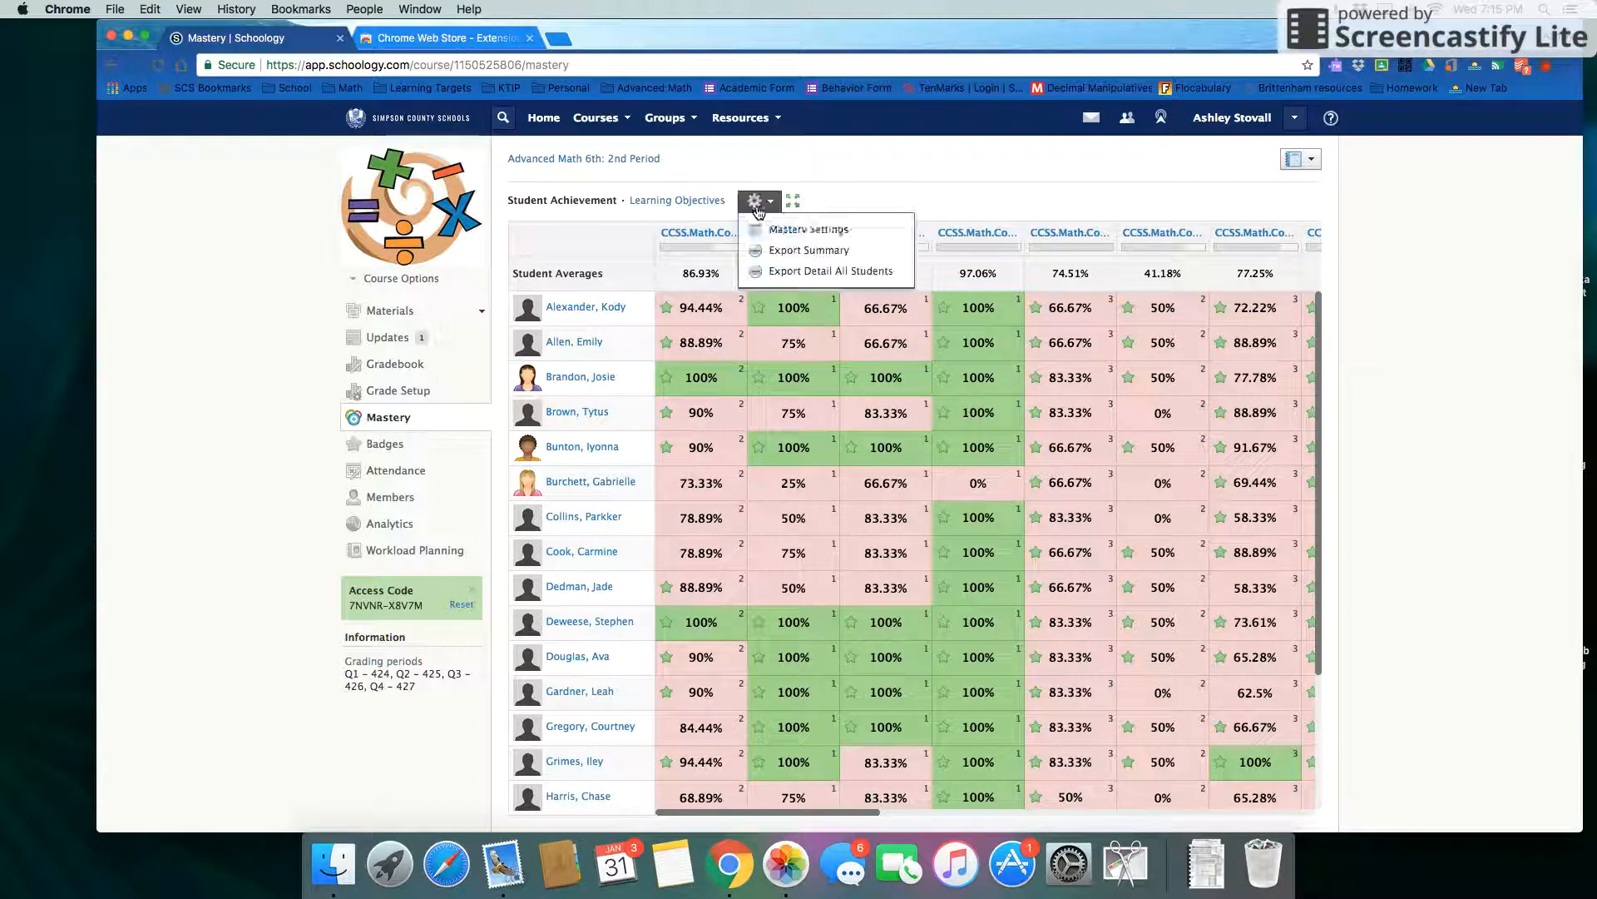
left_click(837, 233)
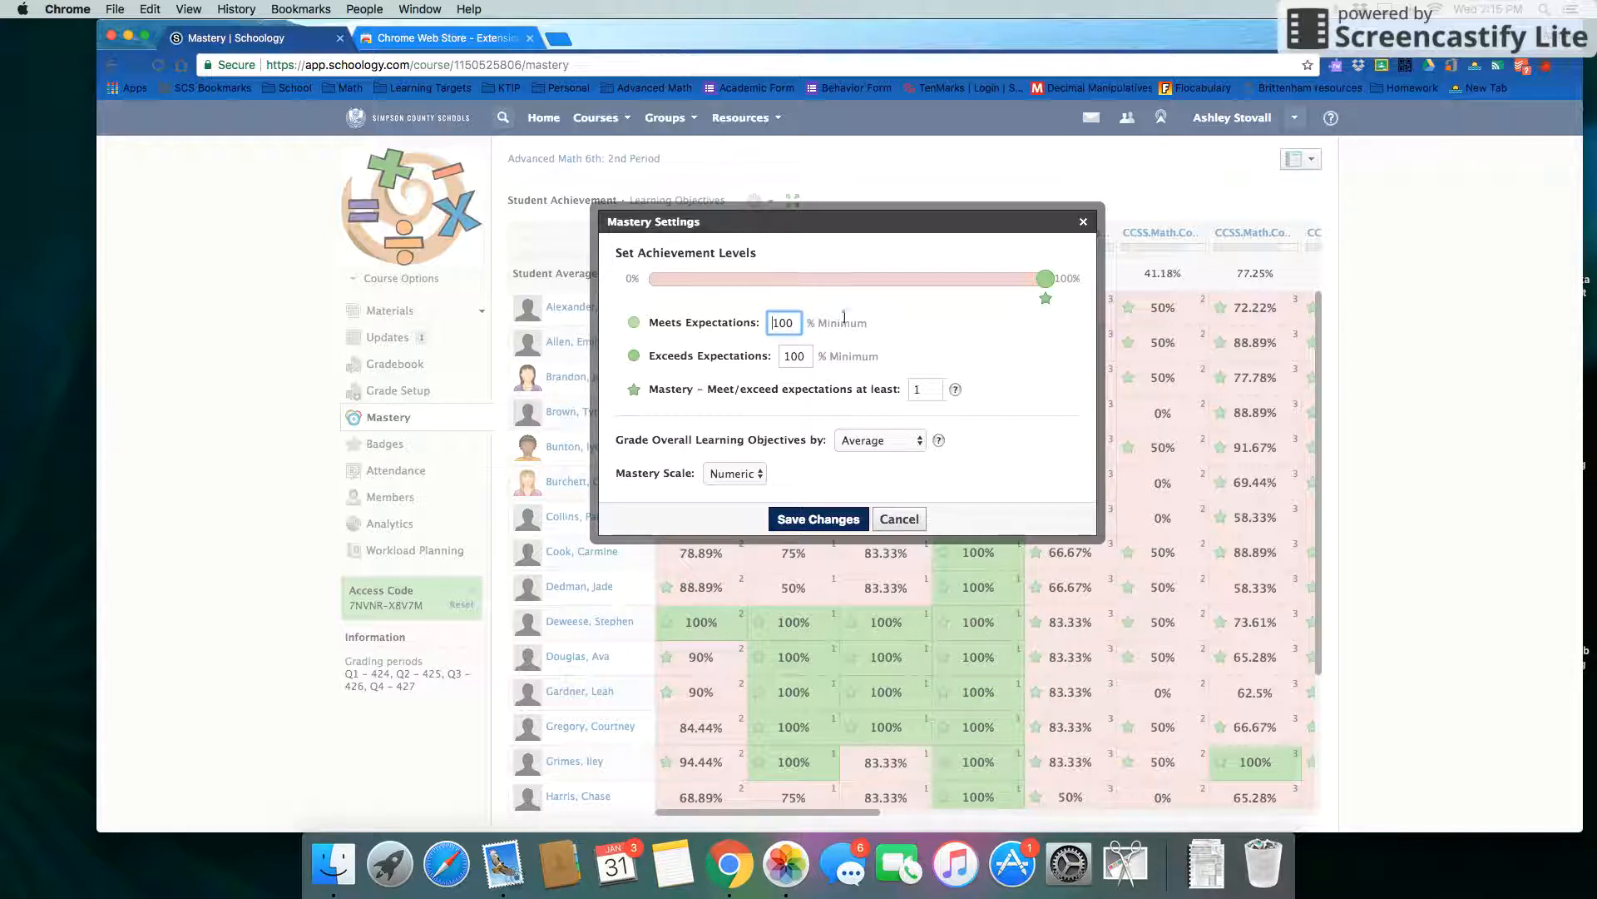
left_click(852, 525)
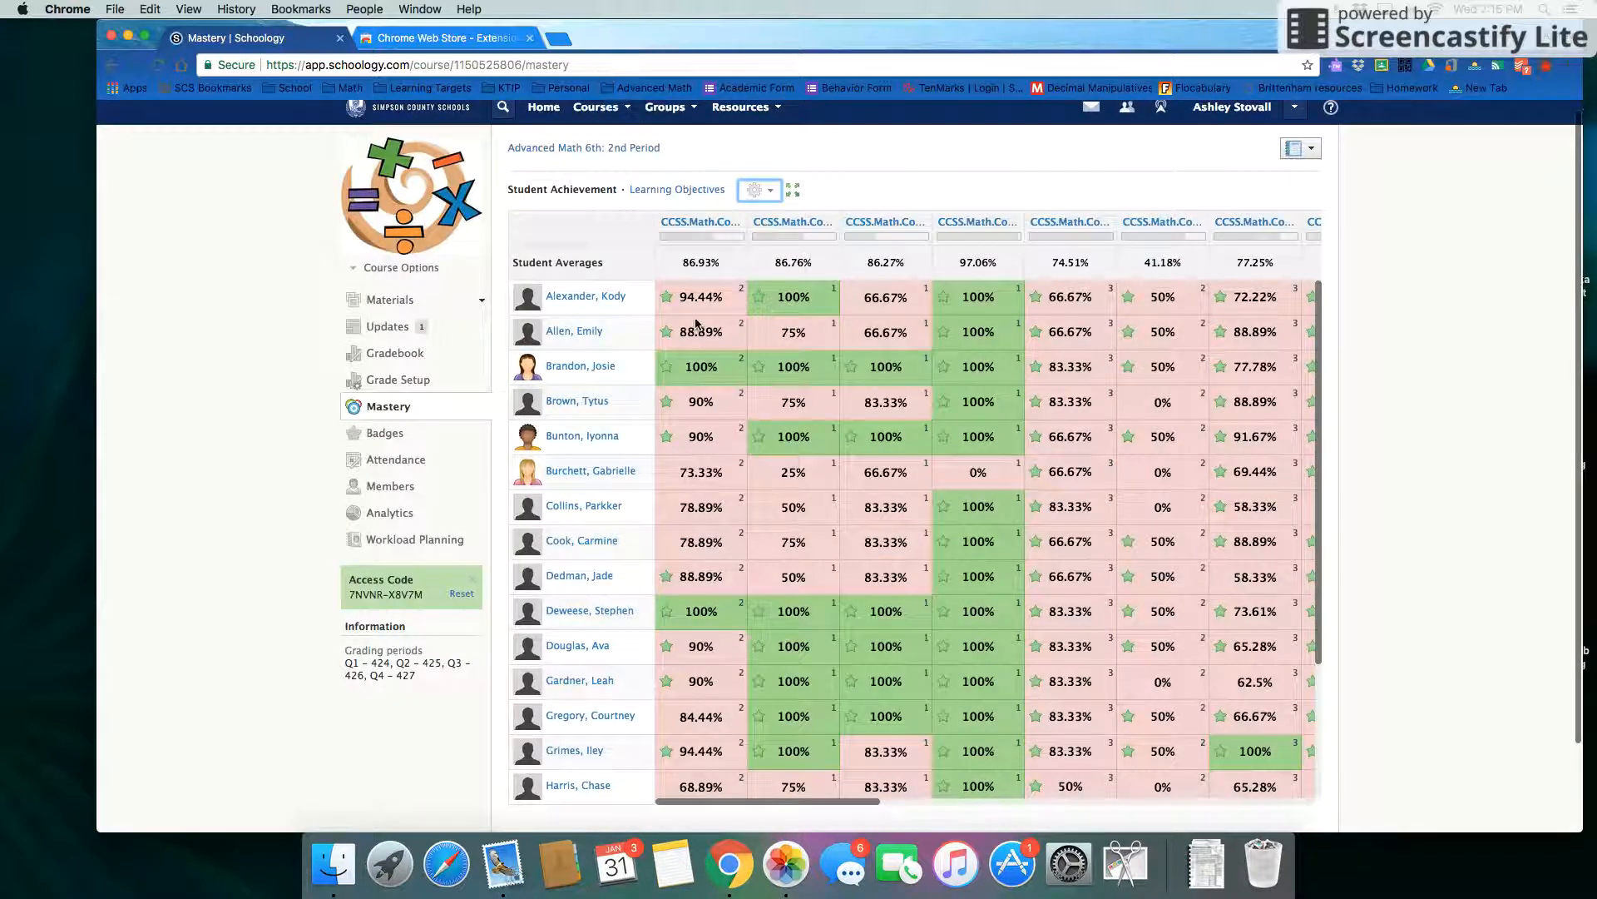
Examine the mastery breakdown for learning objective CCSS.Math.Content.6.NS.B.3 and the students' scores and mastery stars for it.
scroll(701, 333, "down", 1)
mouse_move(711, 241)
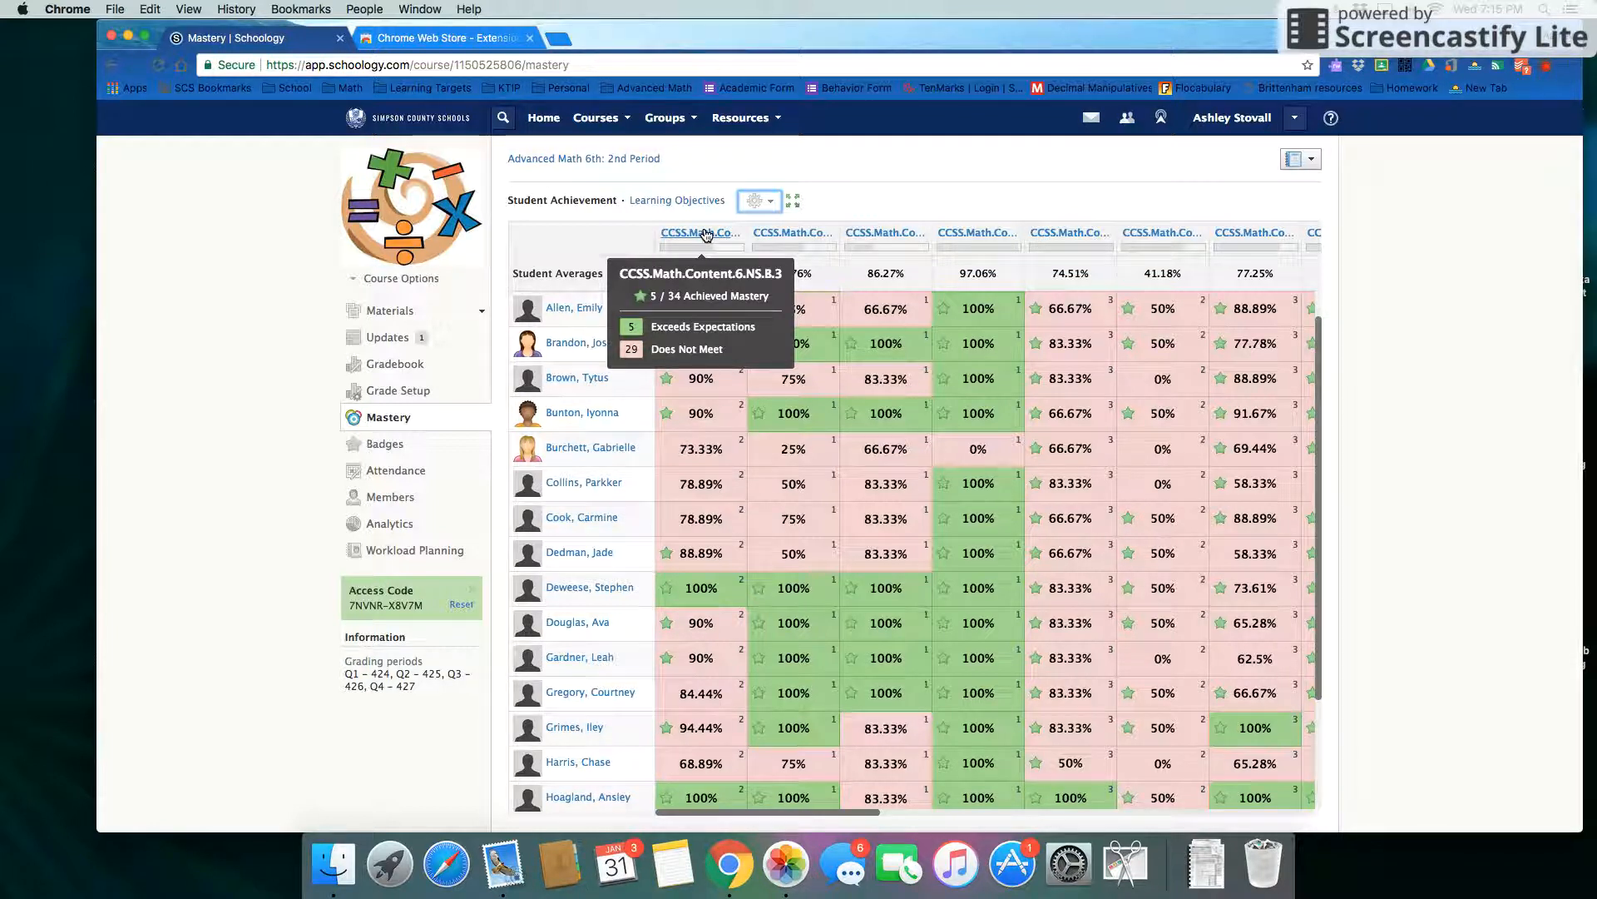
scroll(710, 480, "down", 5)
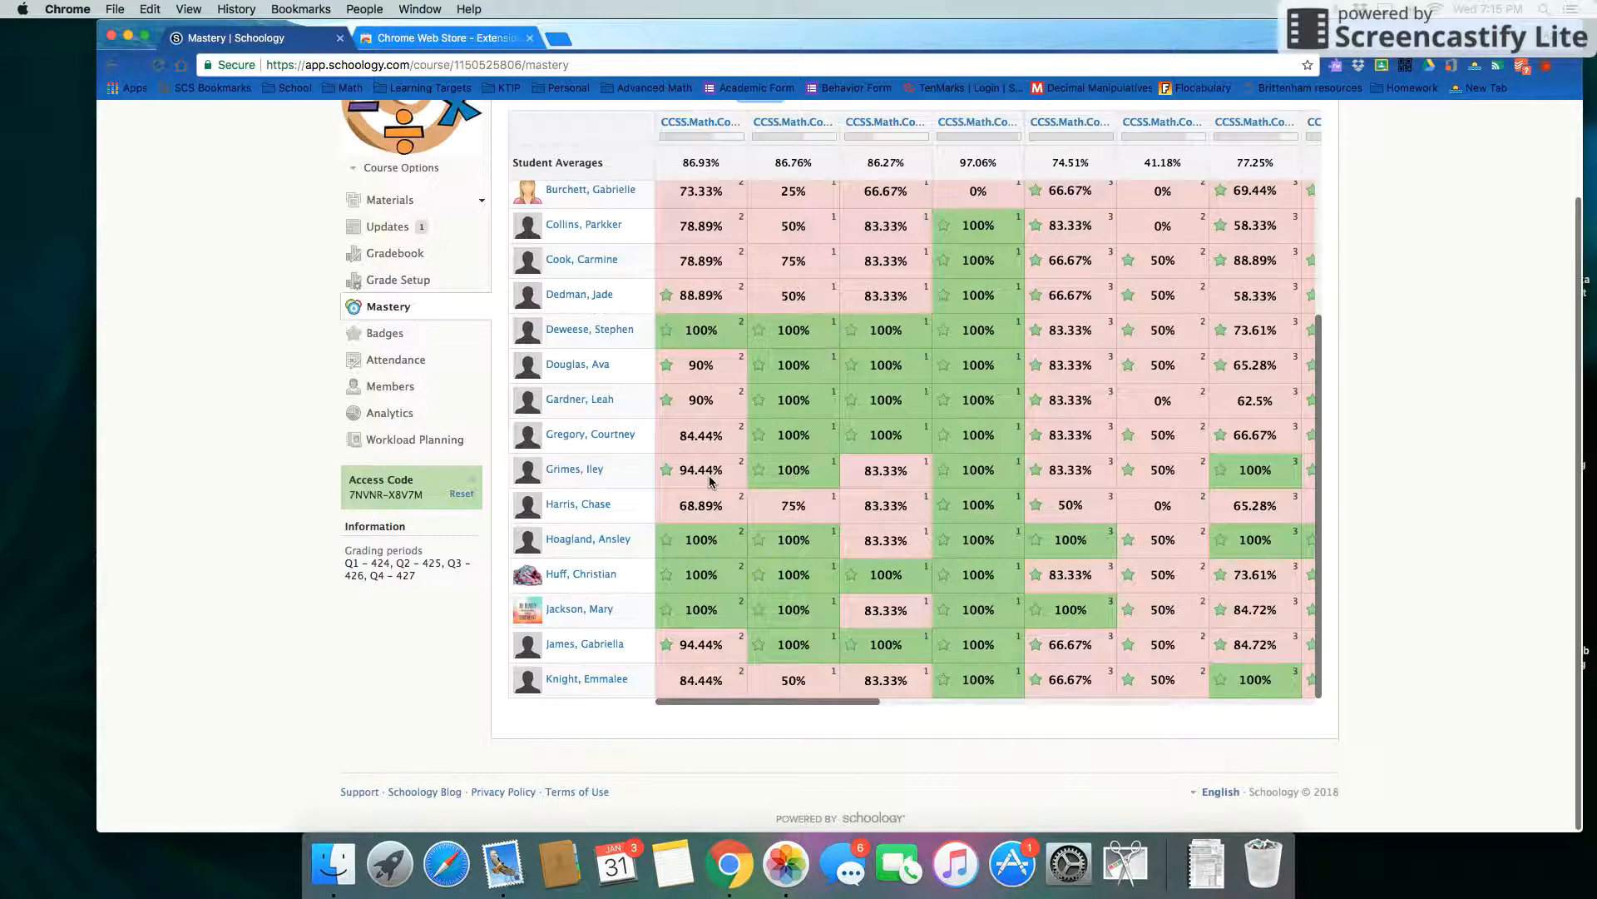
scroll(710, 481, "up", 5)
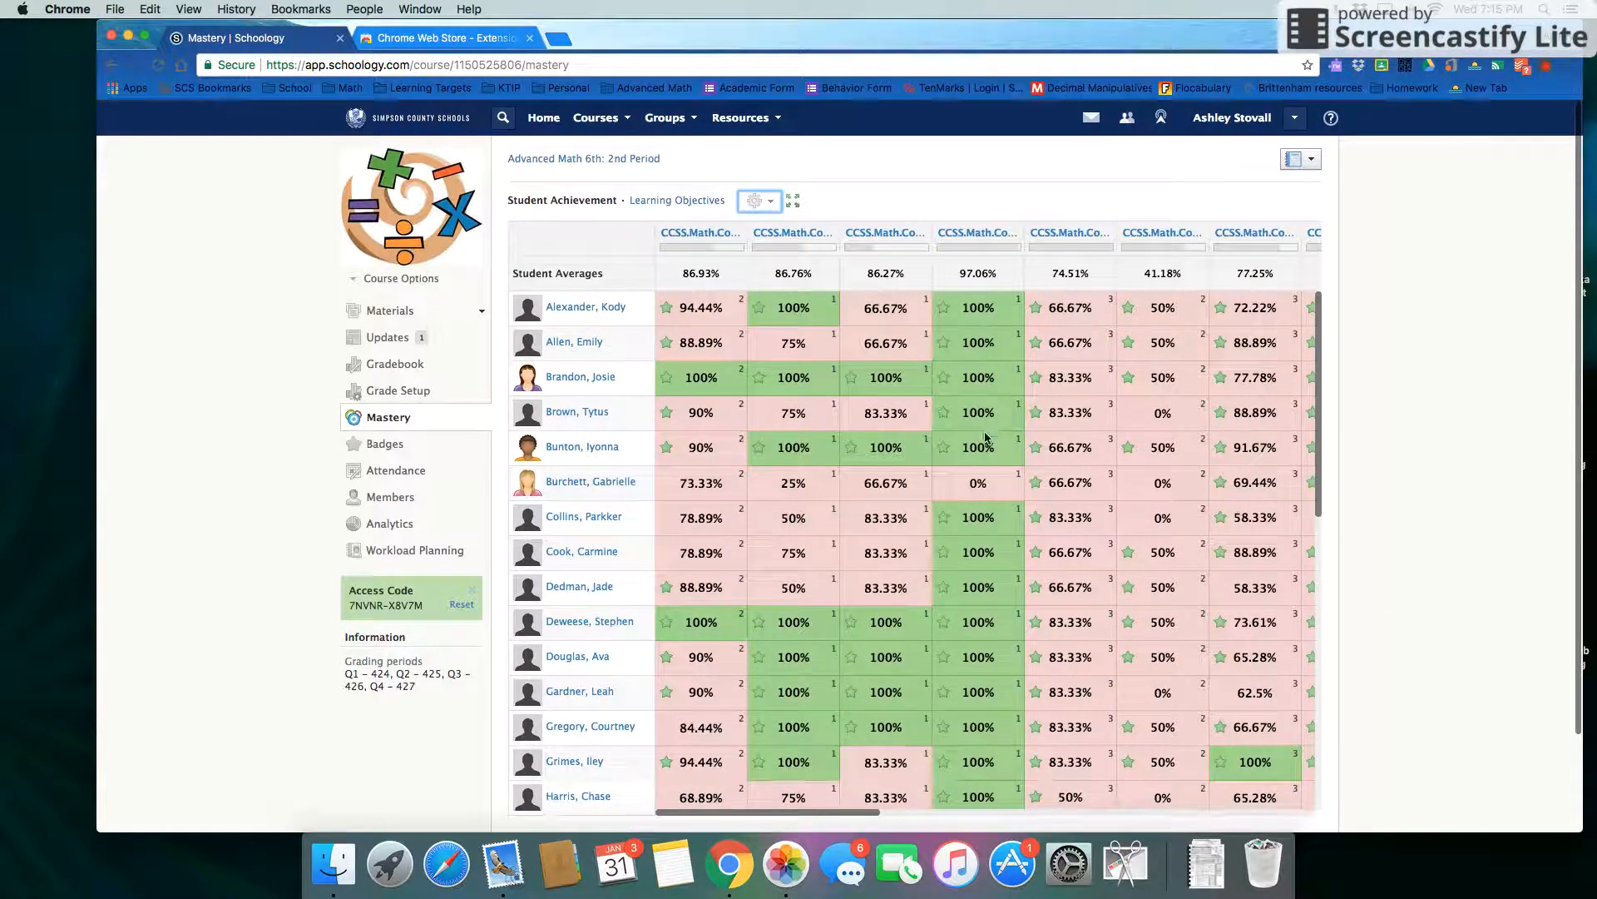
scroll(705, 432, "down", 2)
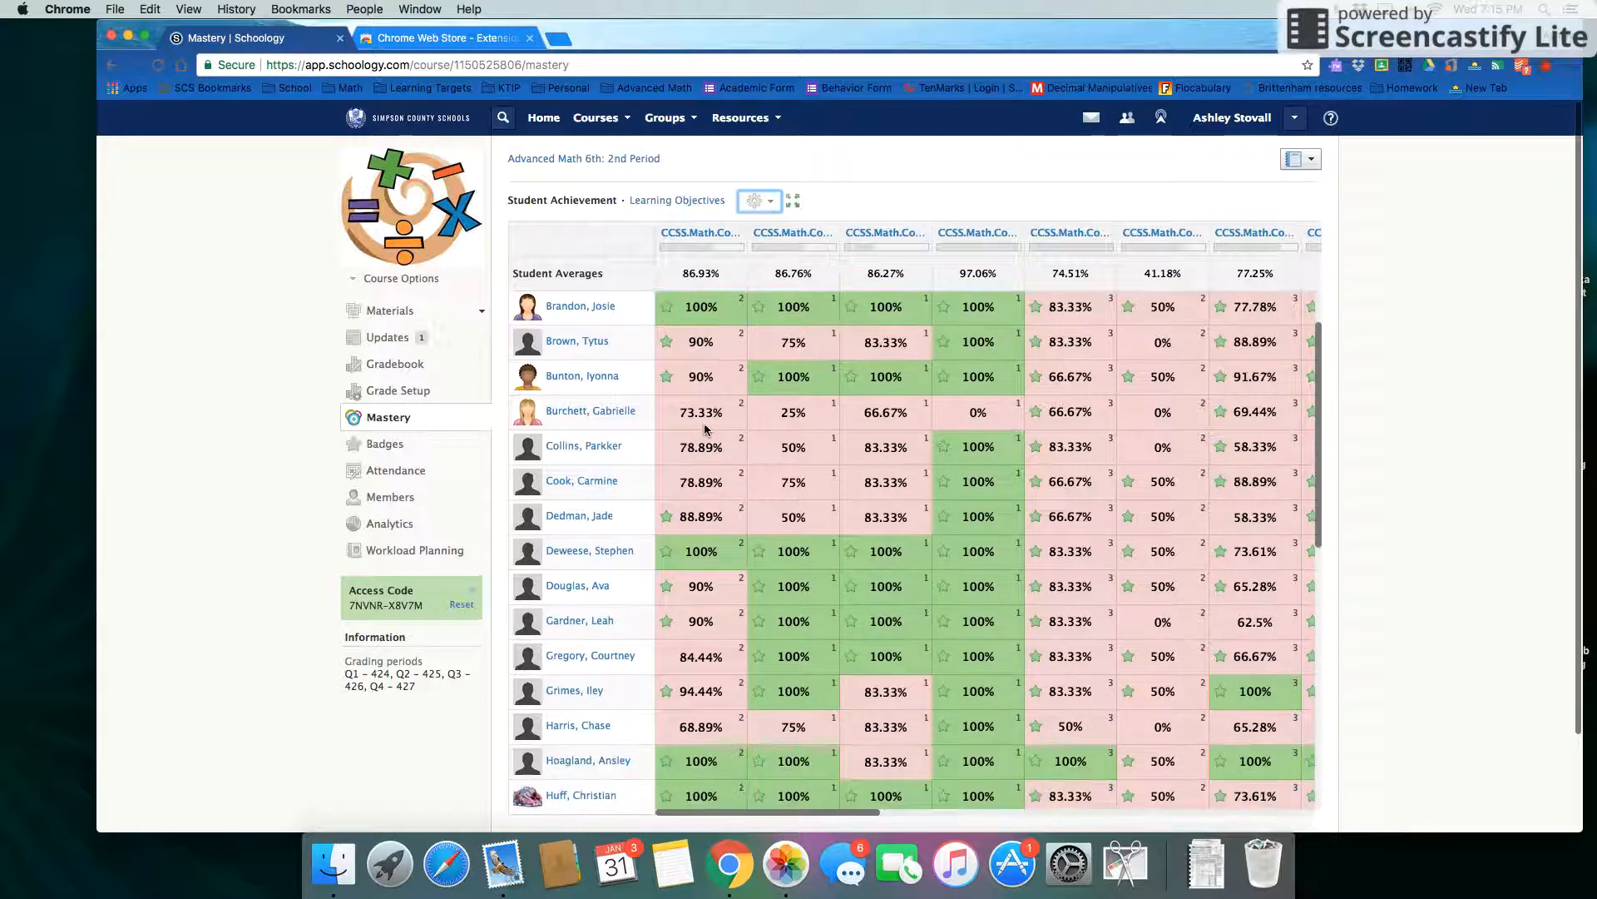
scroll(691, 425, "up", 2)
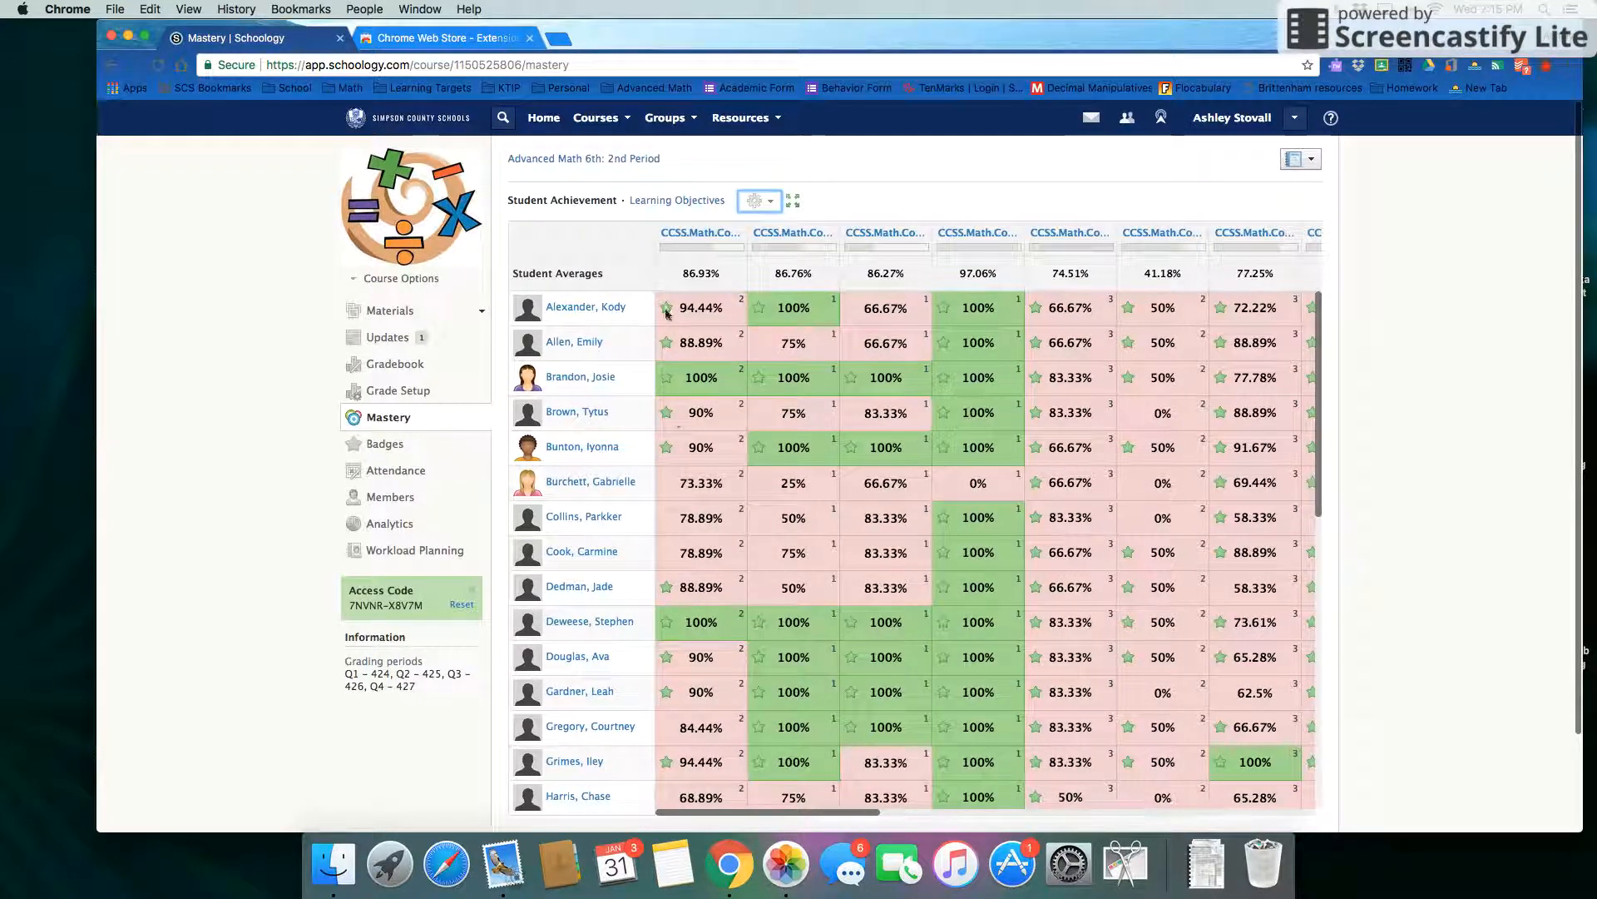
mouse_move(668, 310)
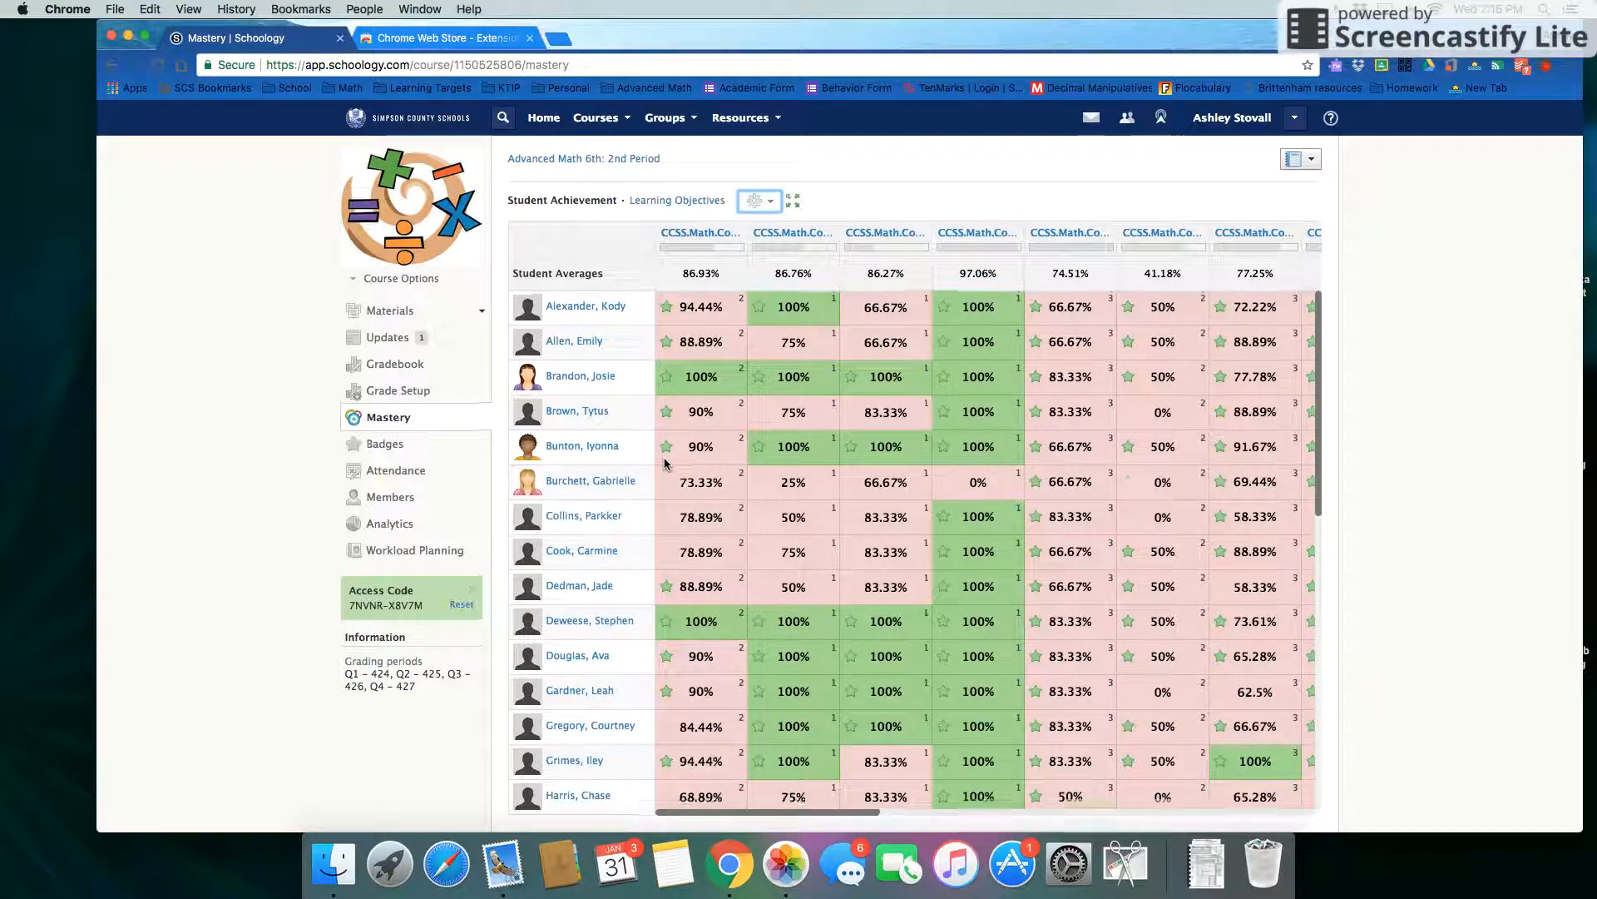
scroll(666, 464, "down", 5)
scroll(665, 463, "up", 5)
Compare all students' results across the other learning objectives, then recheck the first objective's mastery breakdown.
mouse_move(985, 234)
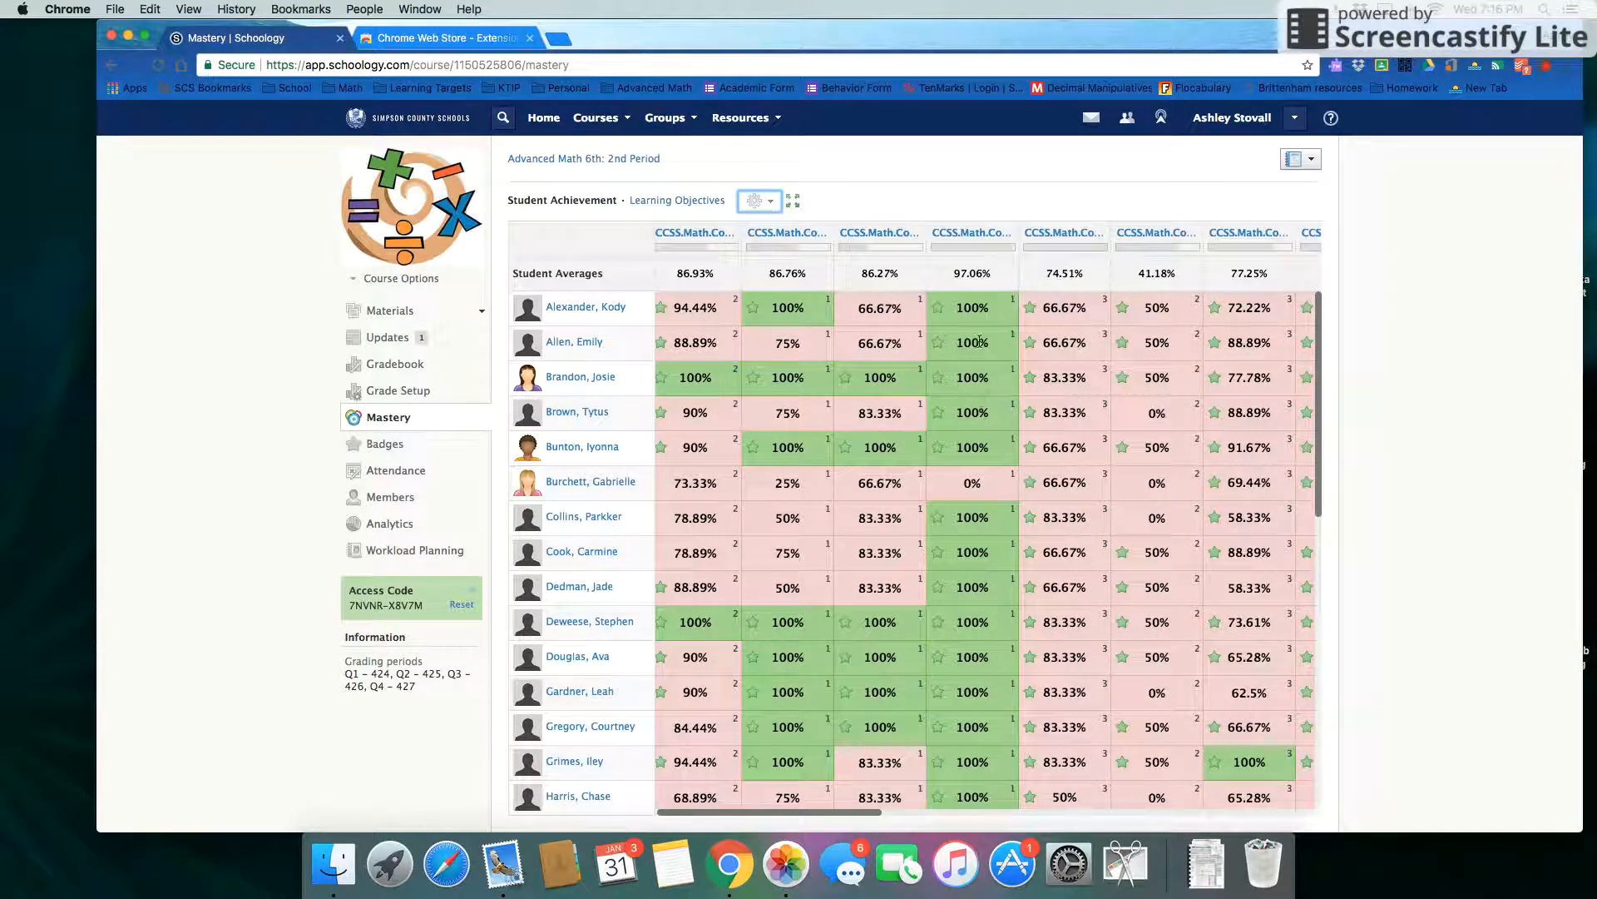
scroll(979, 571, "down", 10)
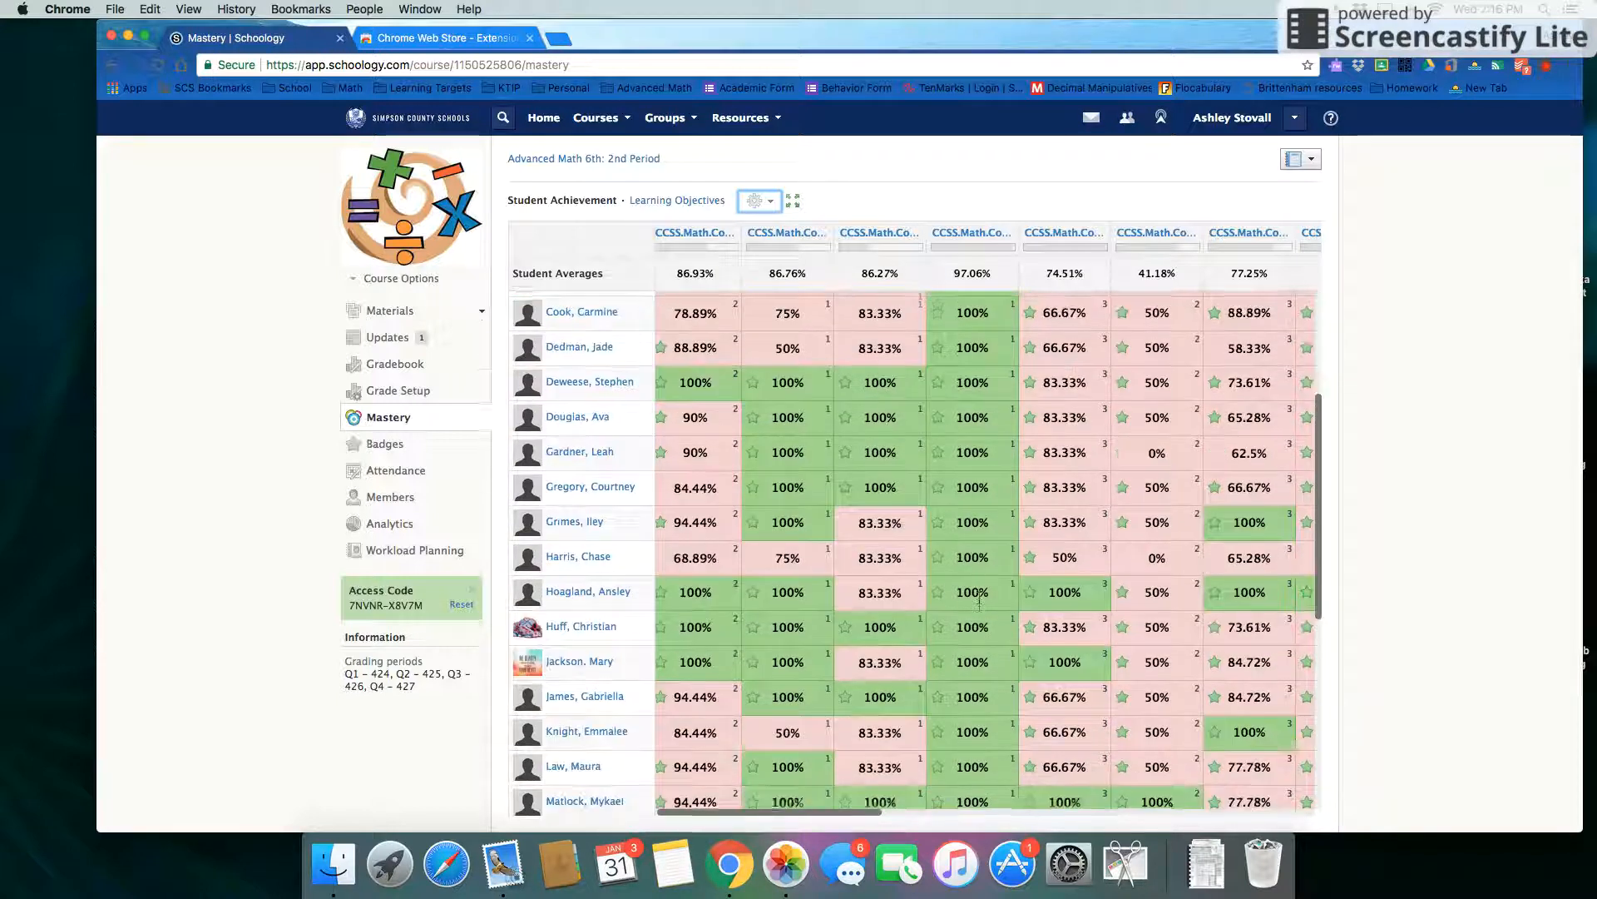
scroll(979, 597, "down", 10)
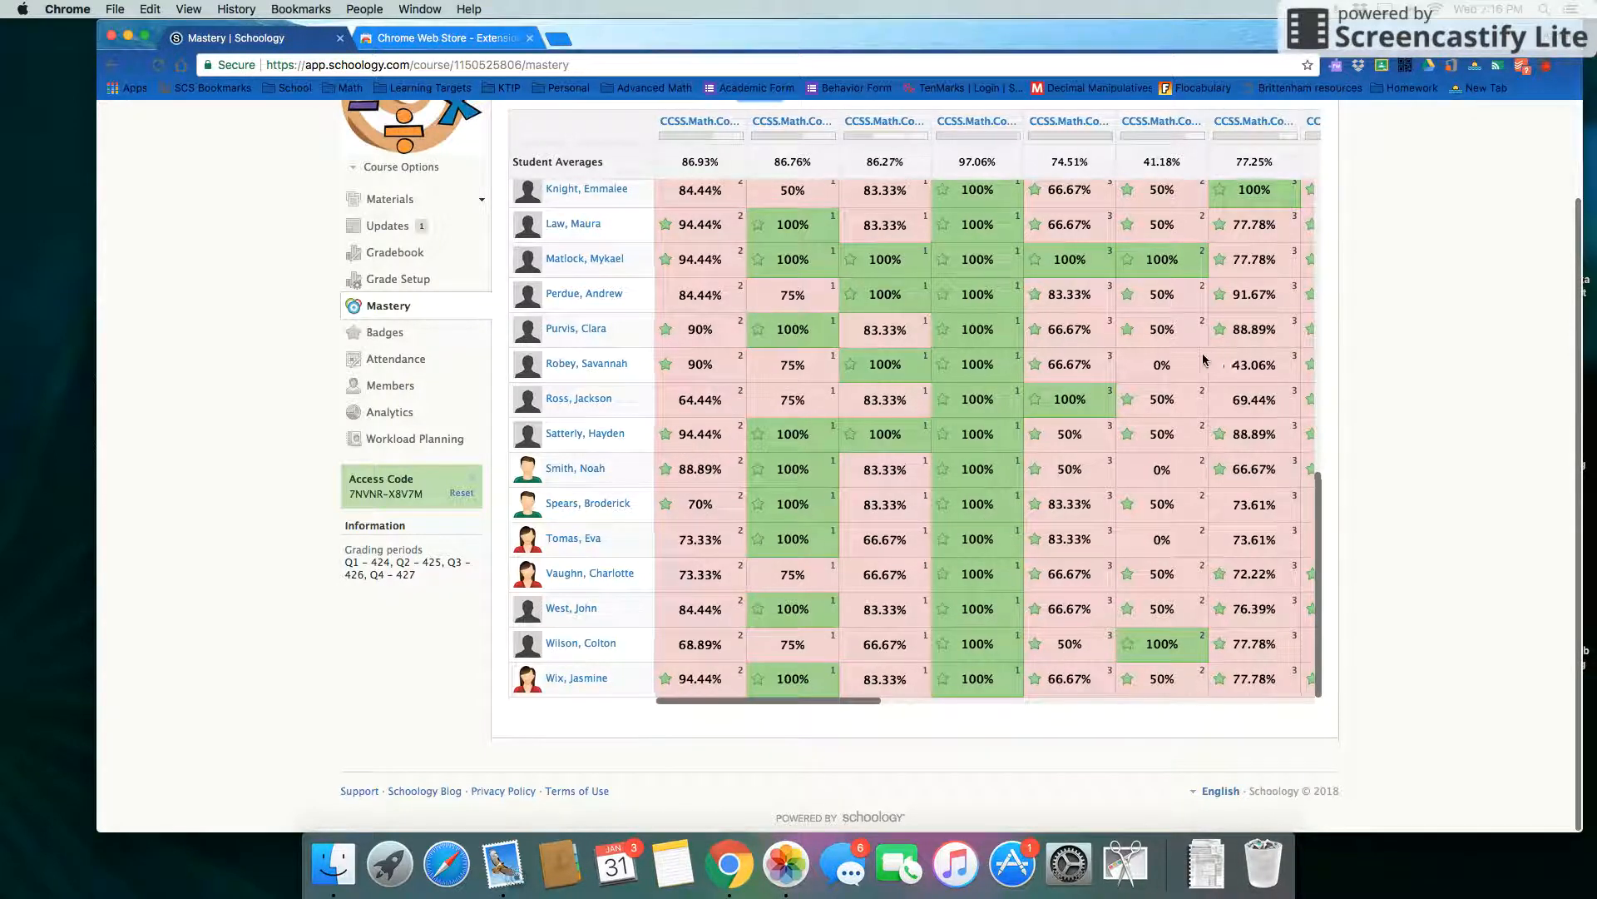
scroll(1229, 353, "right", 5)
scroll(1230, 354, "left", 5)
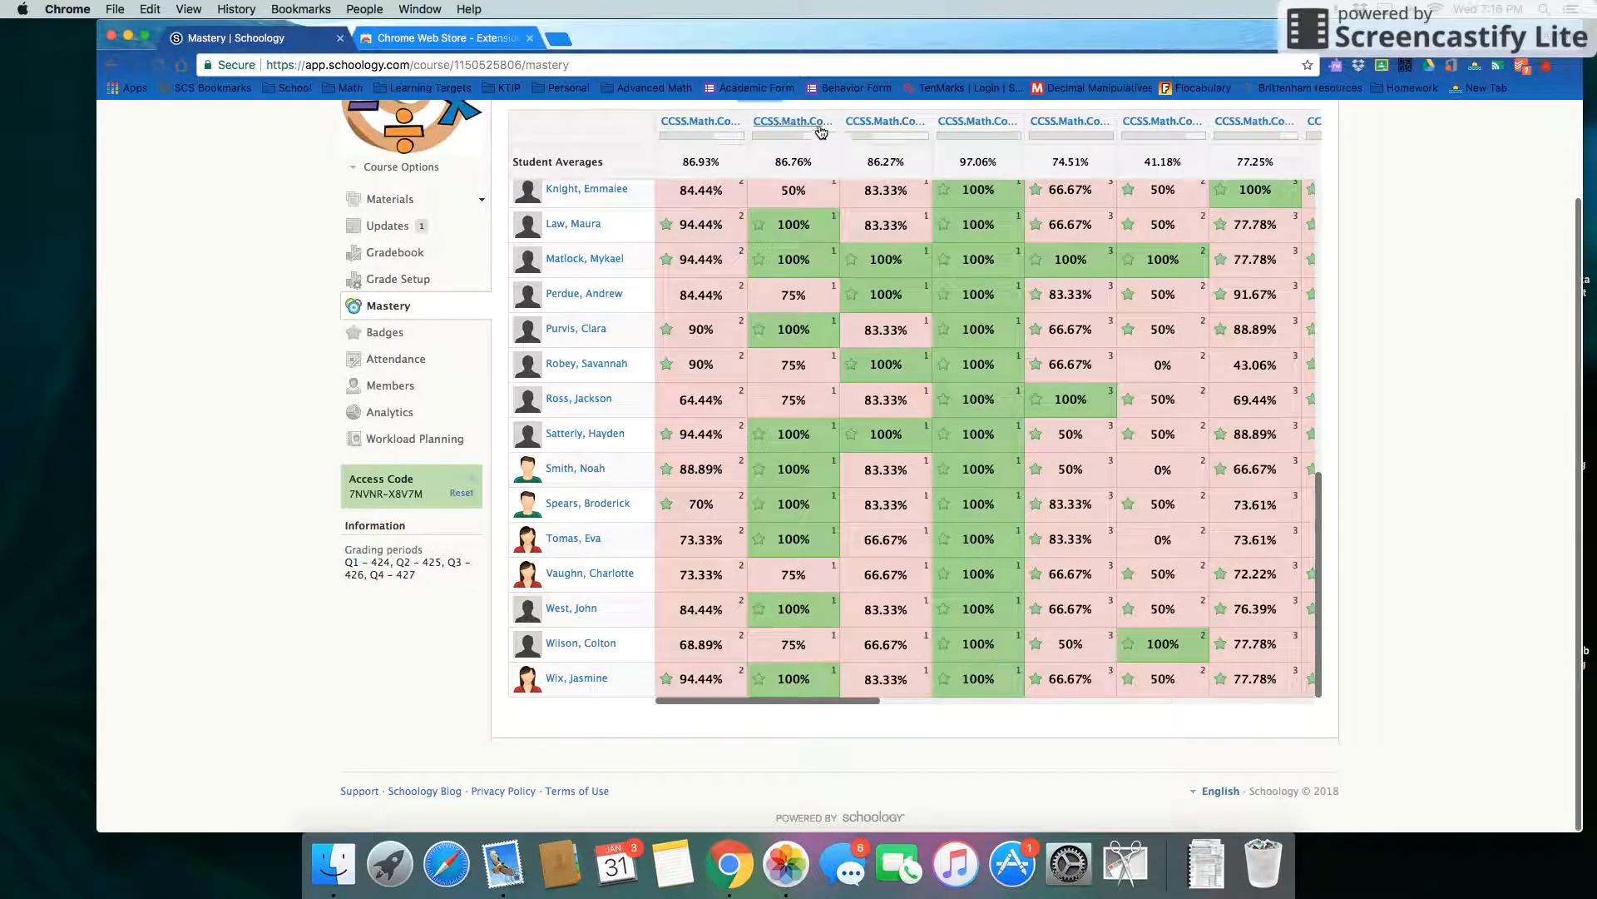
mouse_move(792, 130)
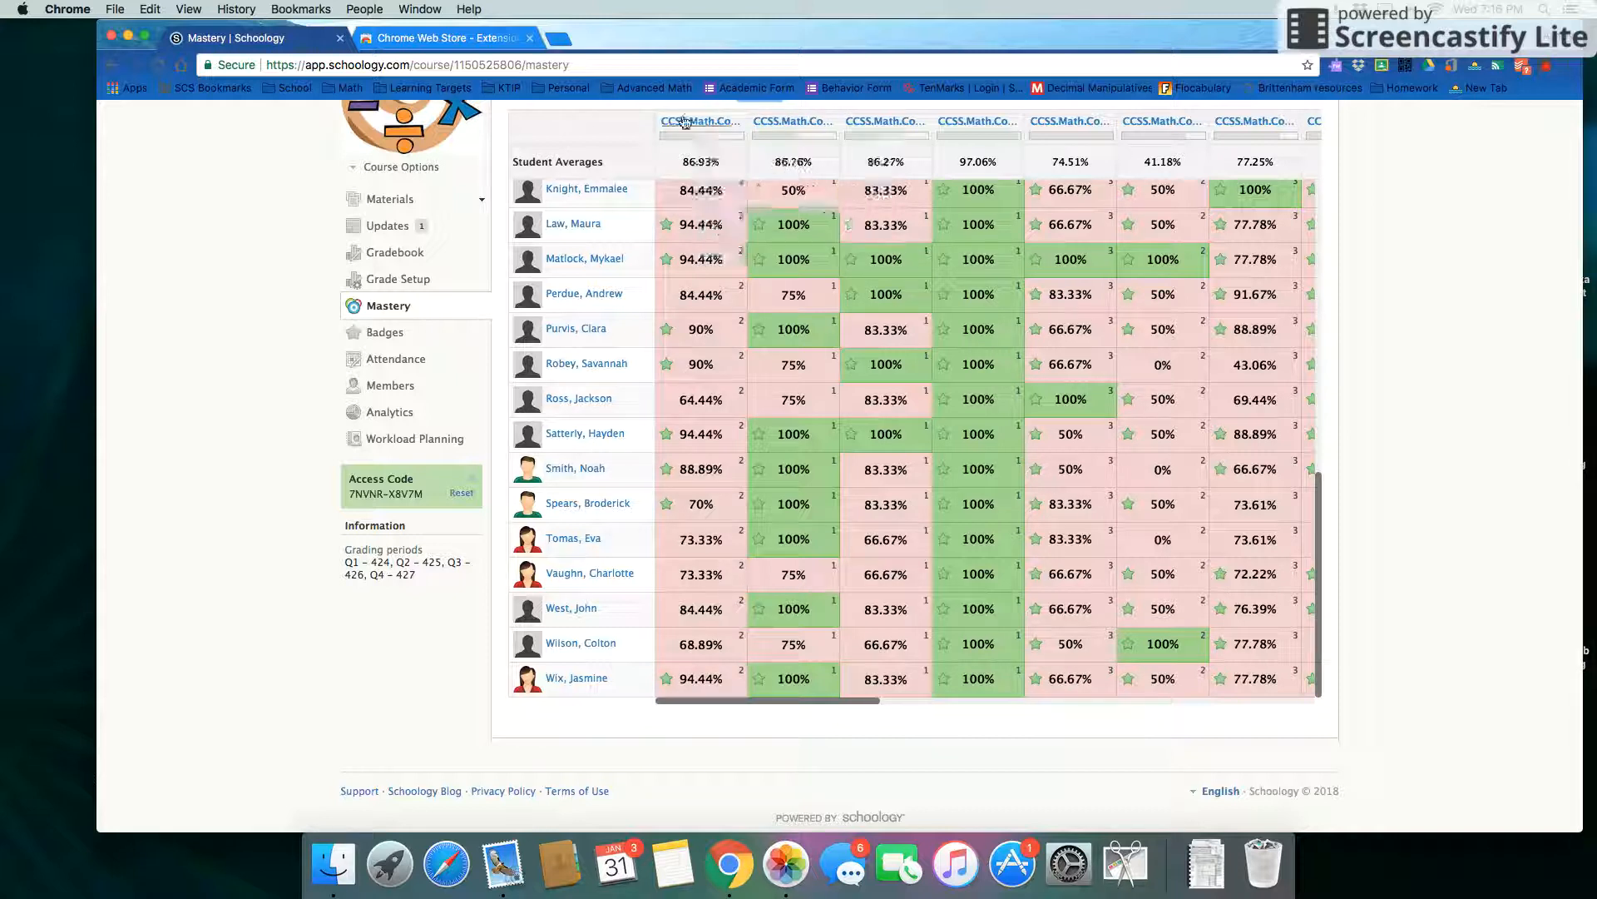
mouse_move(670, 125)
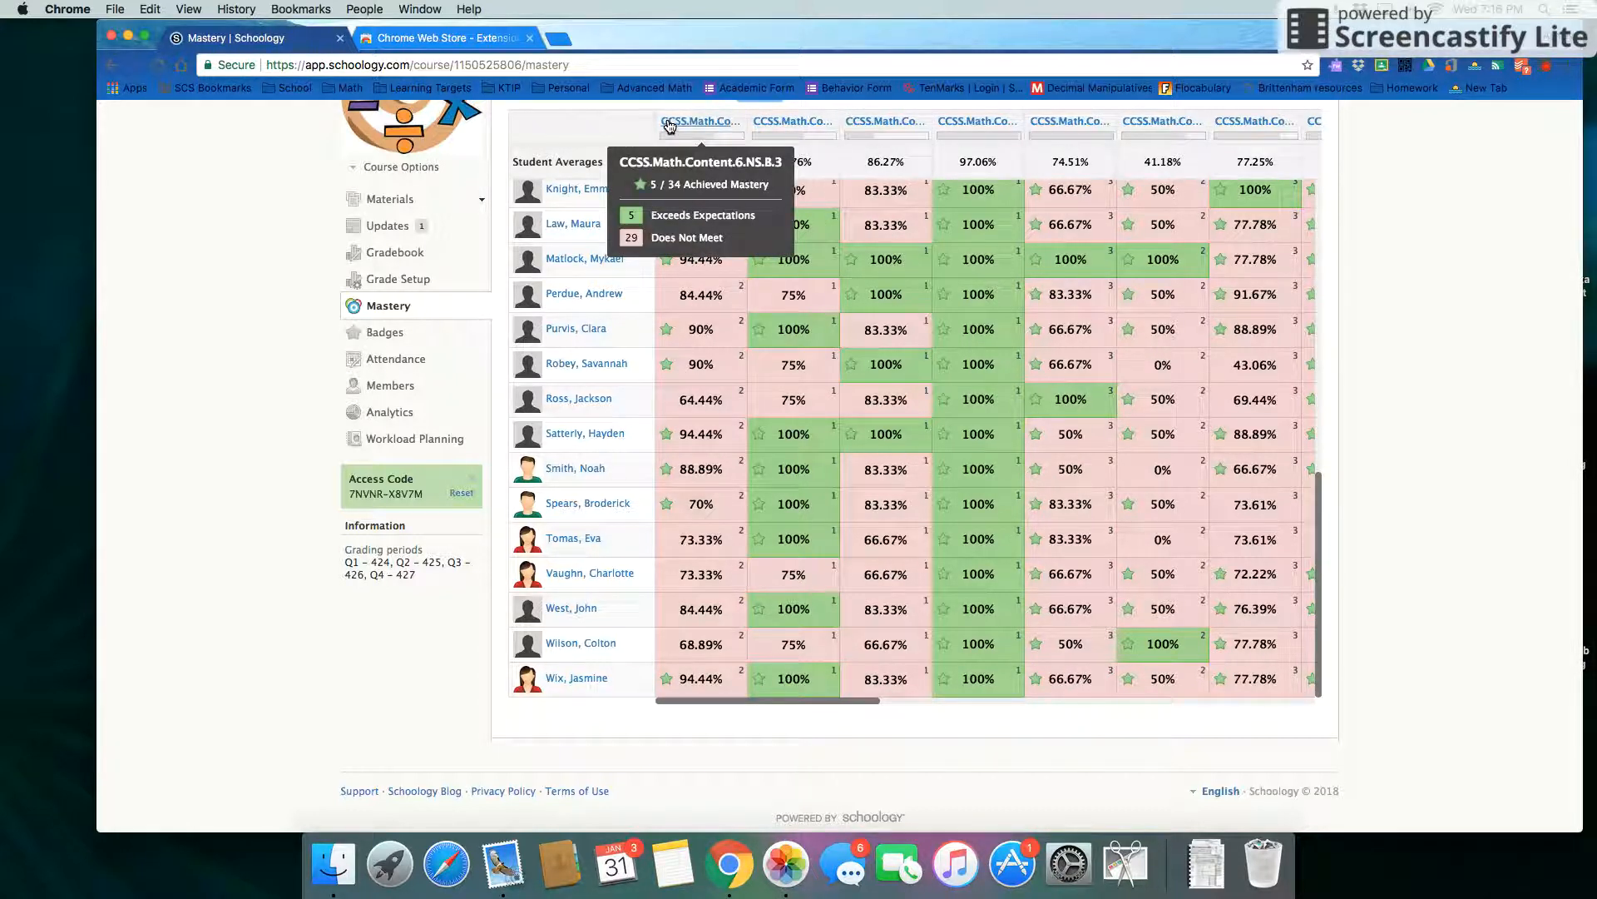
scroll(1210, 295, "up", 10)
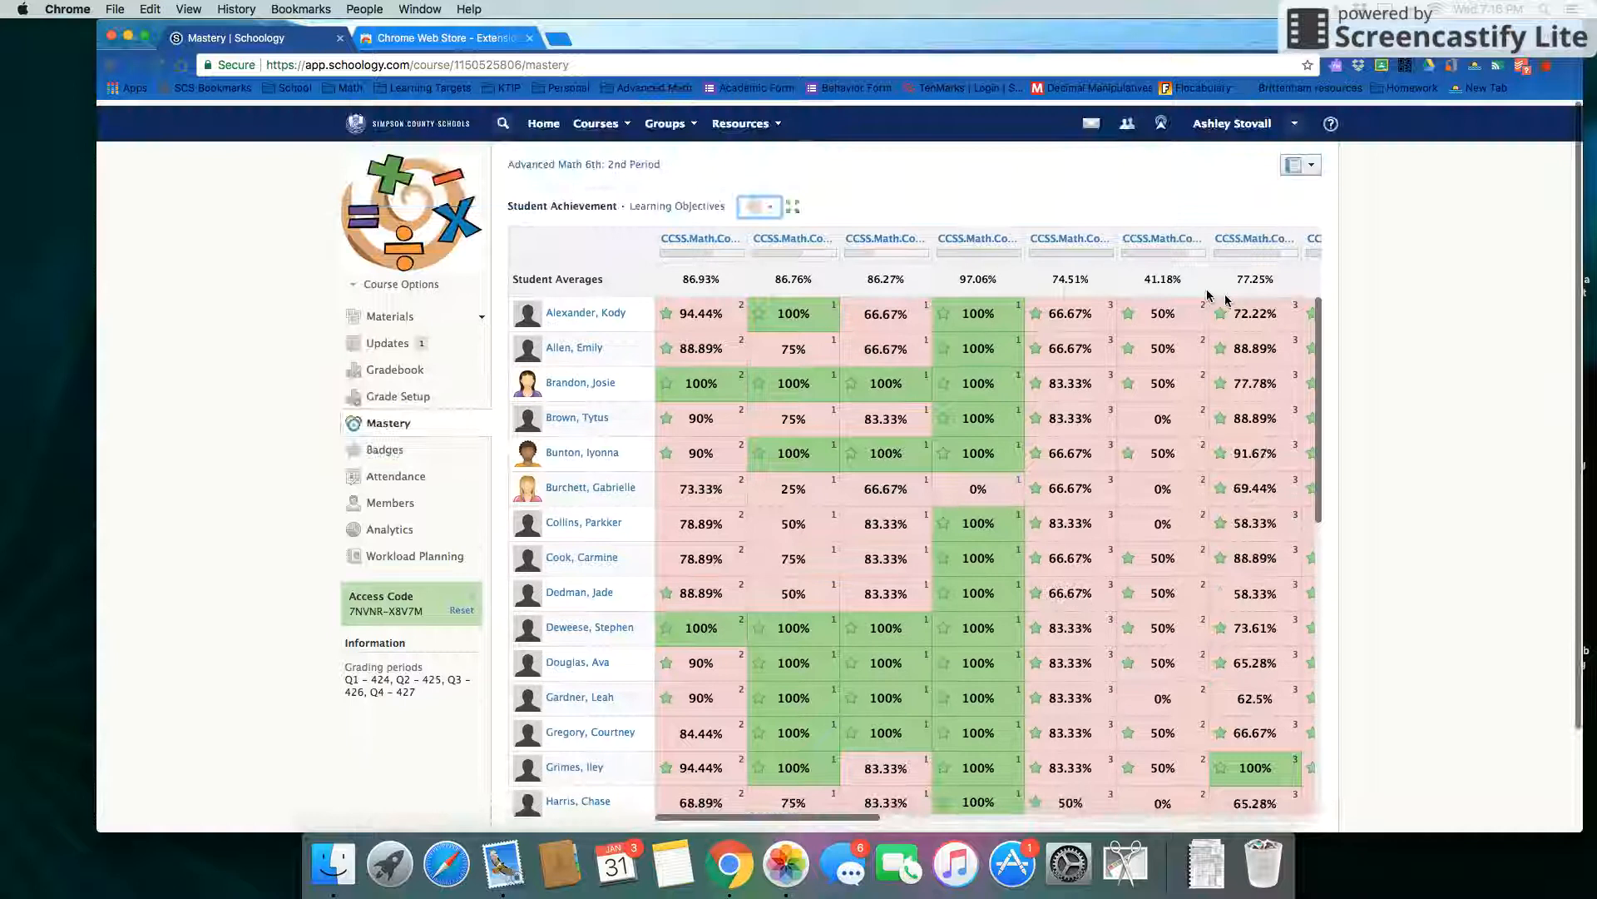